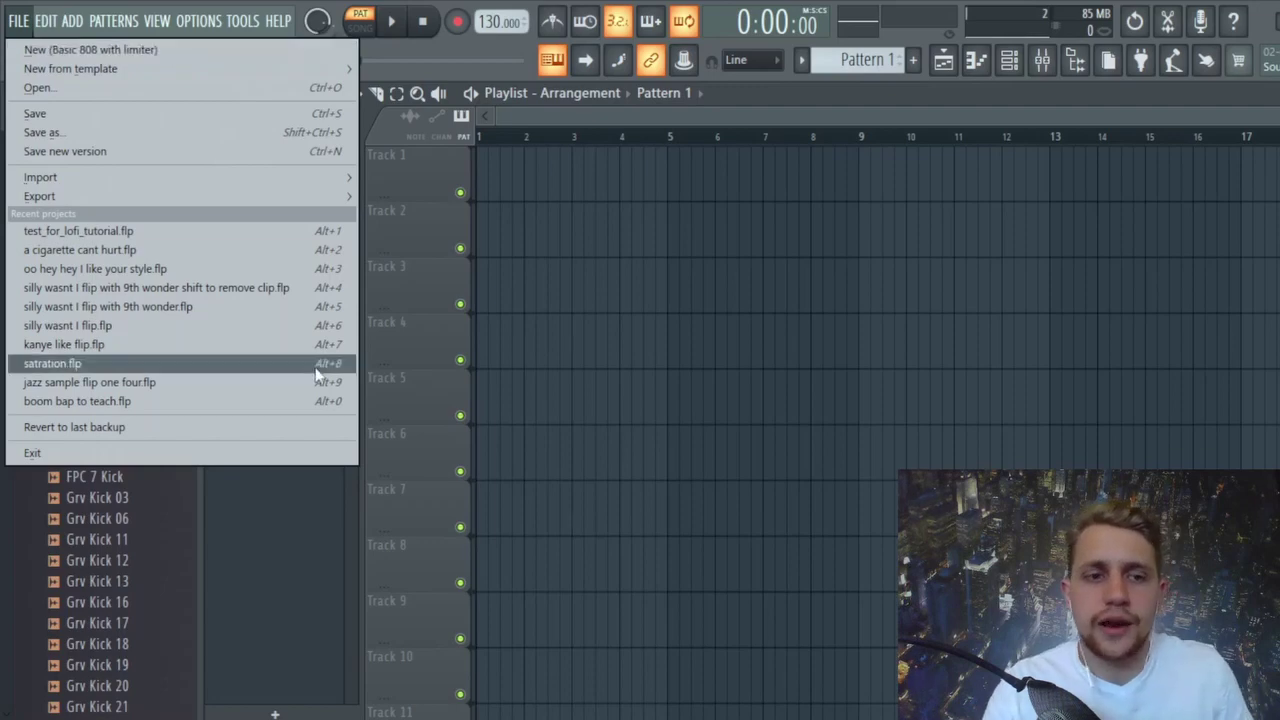
Open the channel rack showing all channels and add an FL Keys instrument channel.
{"action": "left_click", "coordinate": [315, 505]}
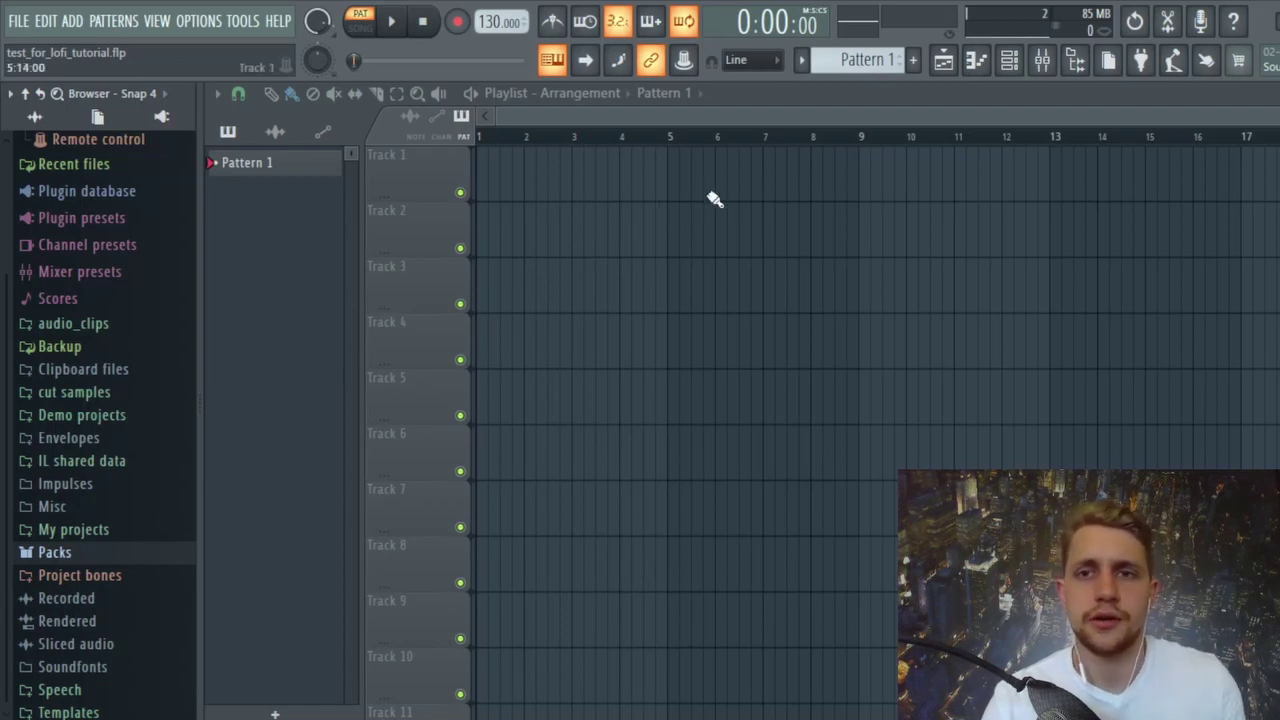
{"action": "left_click", "coordinate": [1011, 70]}
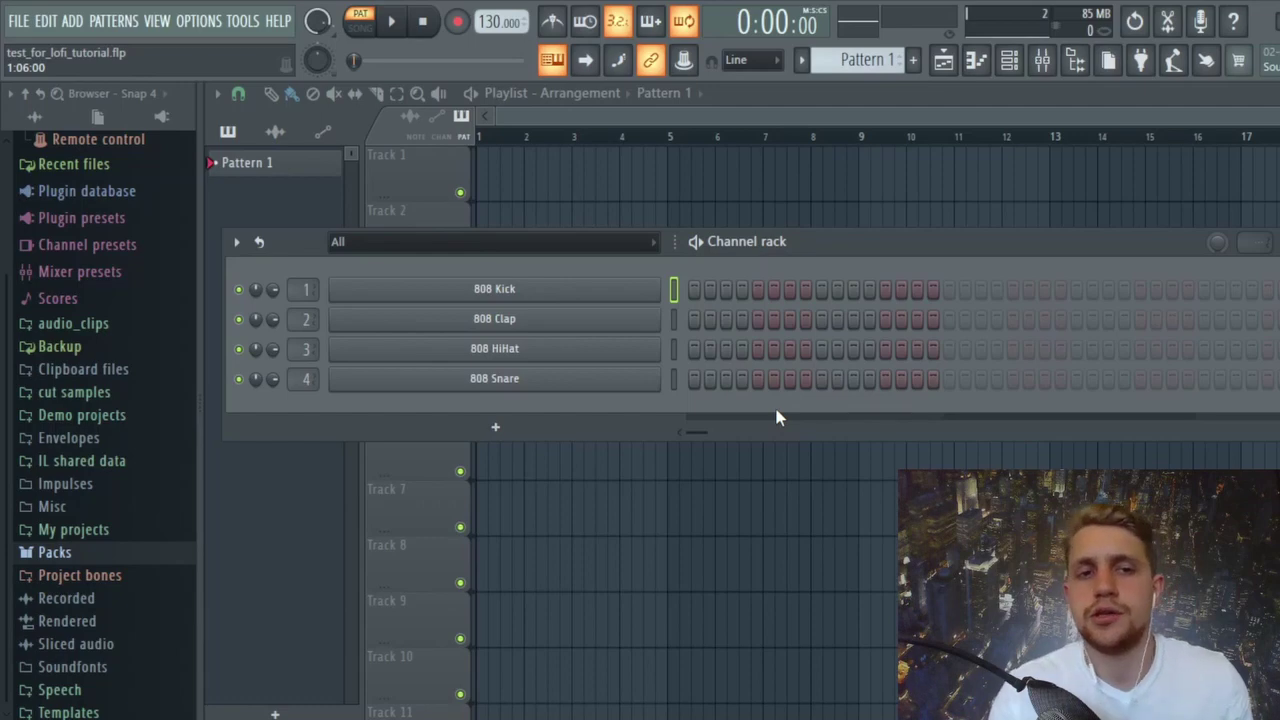
{"action": "left_click", "coordinate": [555, 244]}
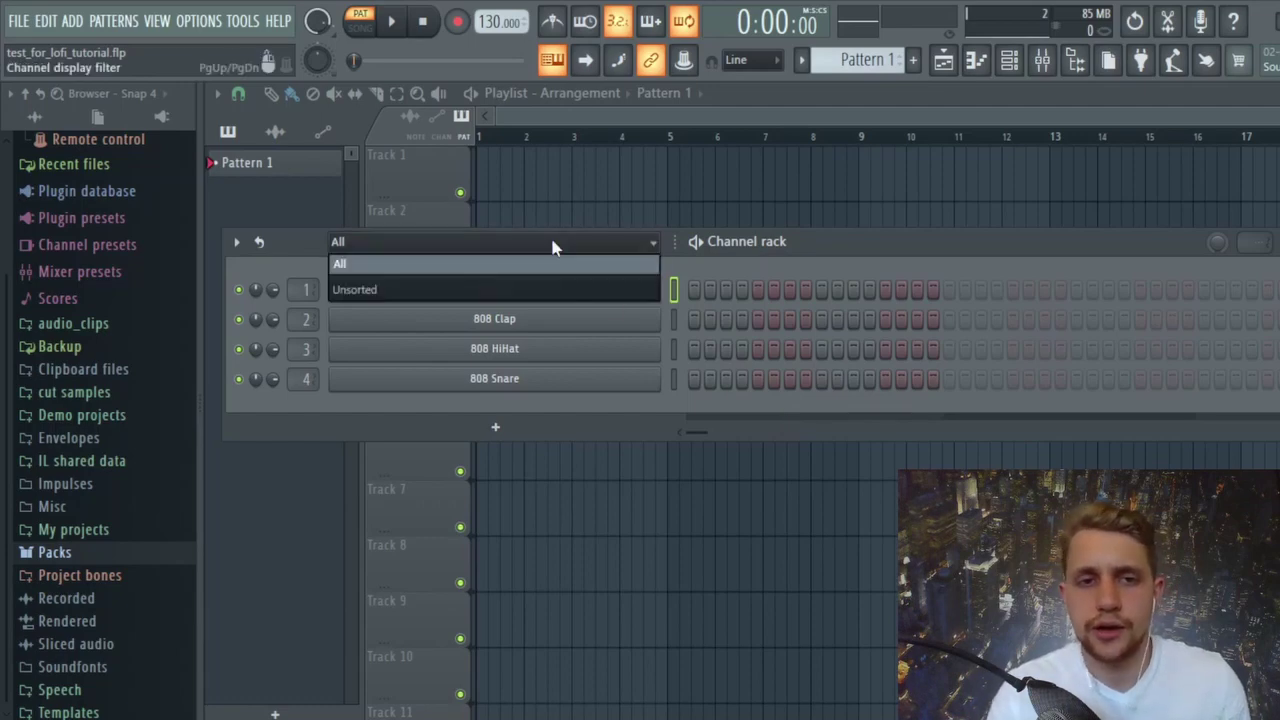
{"action": "left_click", "coordinate": [505, 266]}
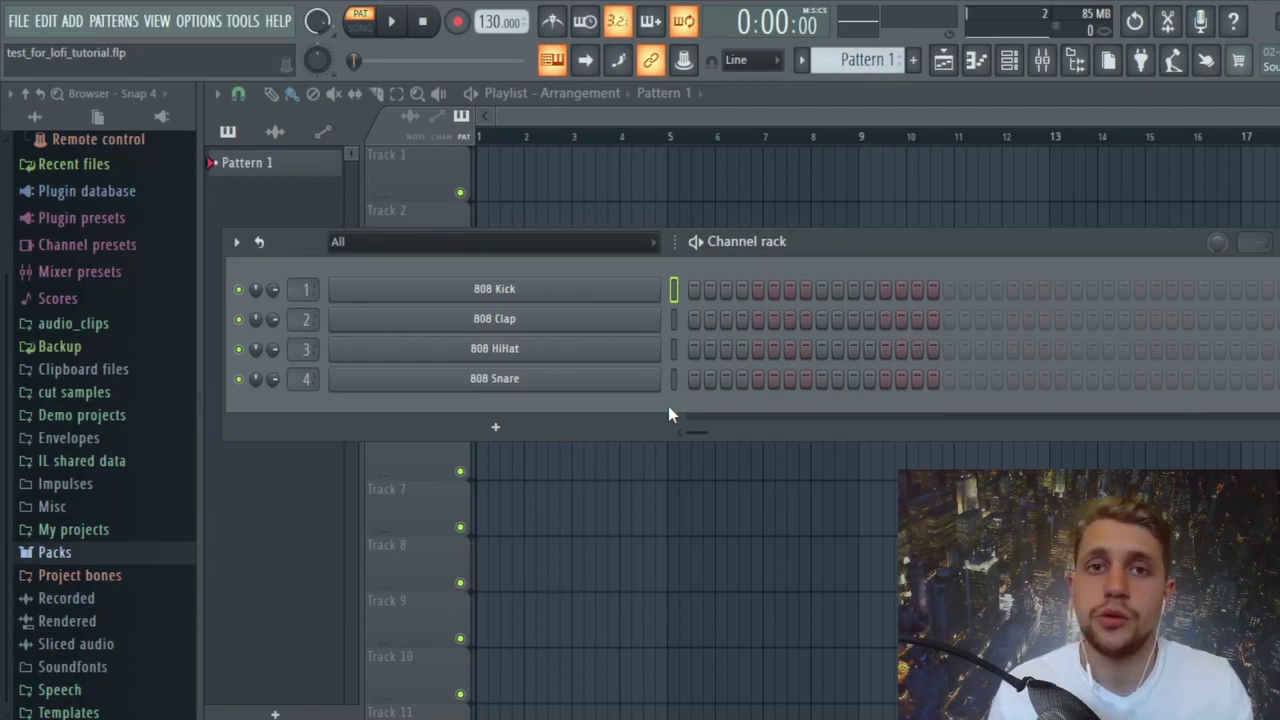
{"action": "left_click", "coordinate": [548, 437]}
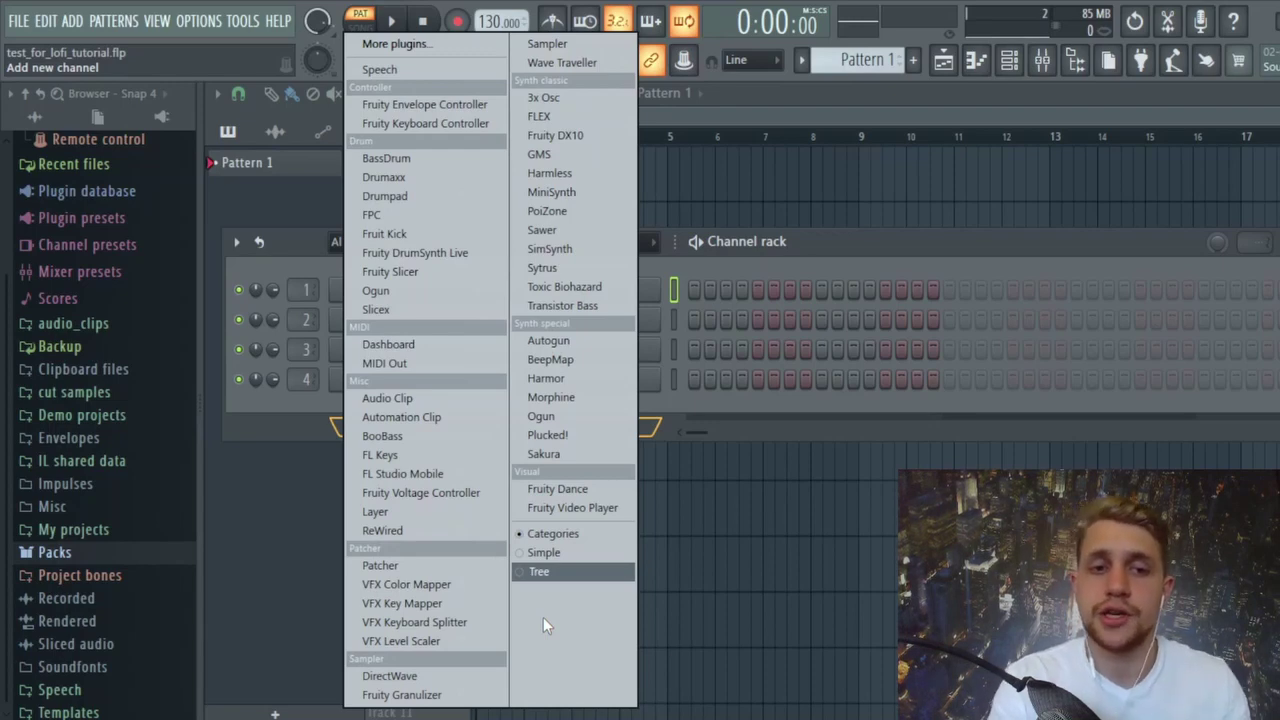
{"action": "left_click", "coordinate": [449, 463]}
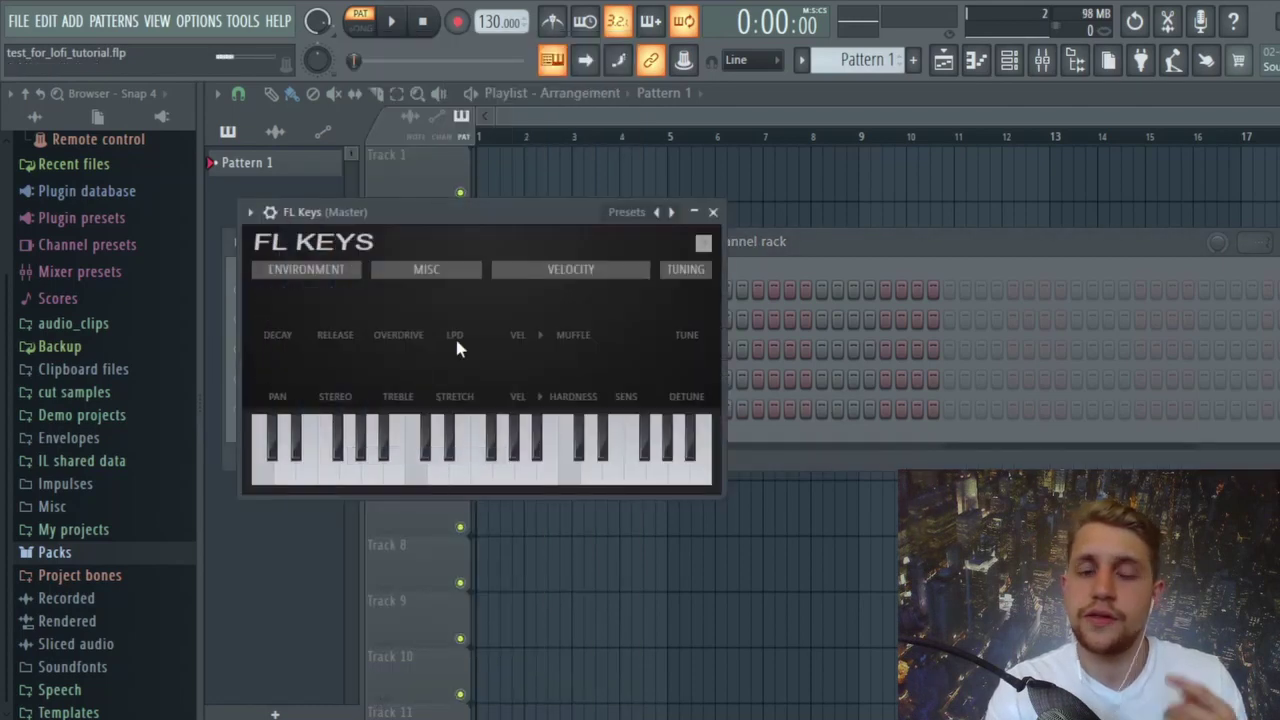
{"action": "left_click_drag", "start_coordinate": [532, 210], "coordinate": [711, 232]}
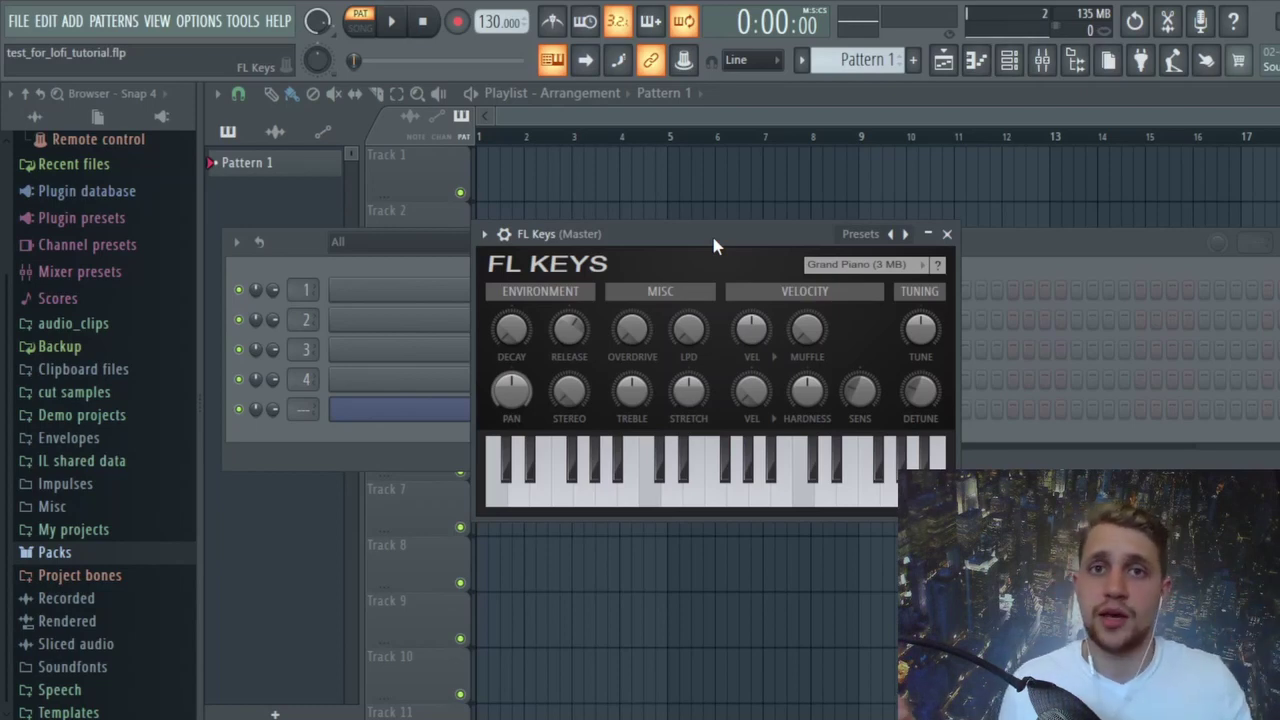
Play several test notes on the FL Keys Grand Piano, including G5, F5 and E5, and close the instrument window.
{"action": "key", "text": "t"}
{"action": "key", "text": "t"}
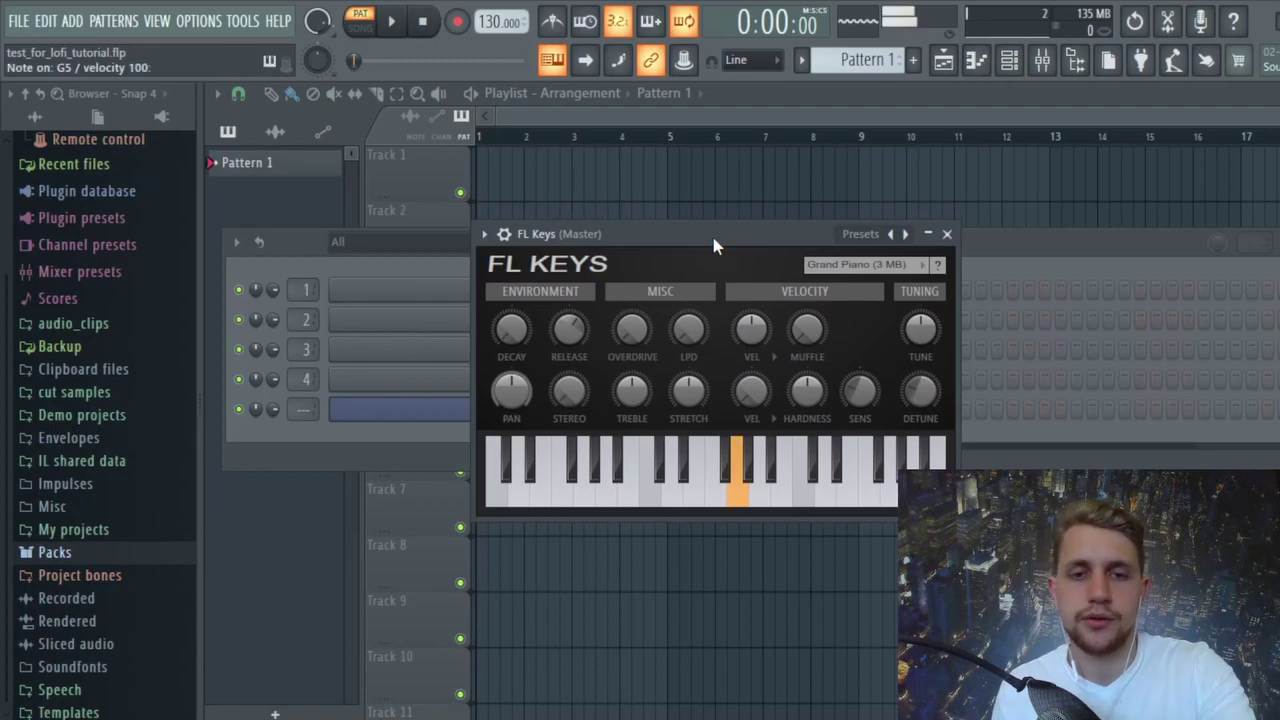
{"action": "key", "text": "r"}
{"action": "key", "text": "e"}
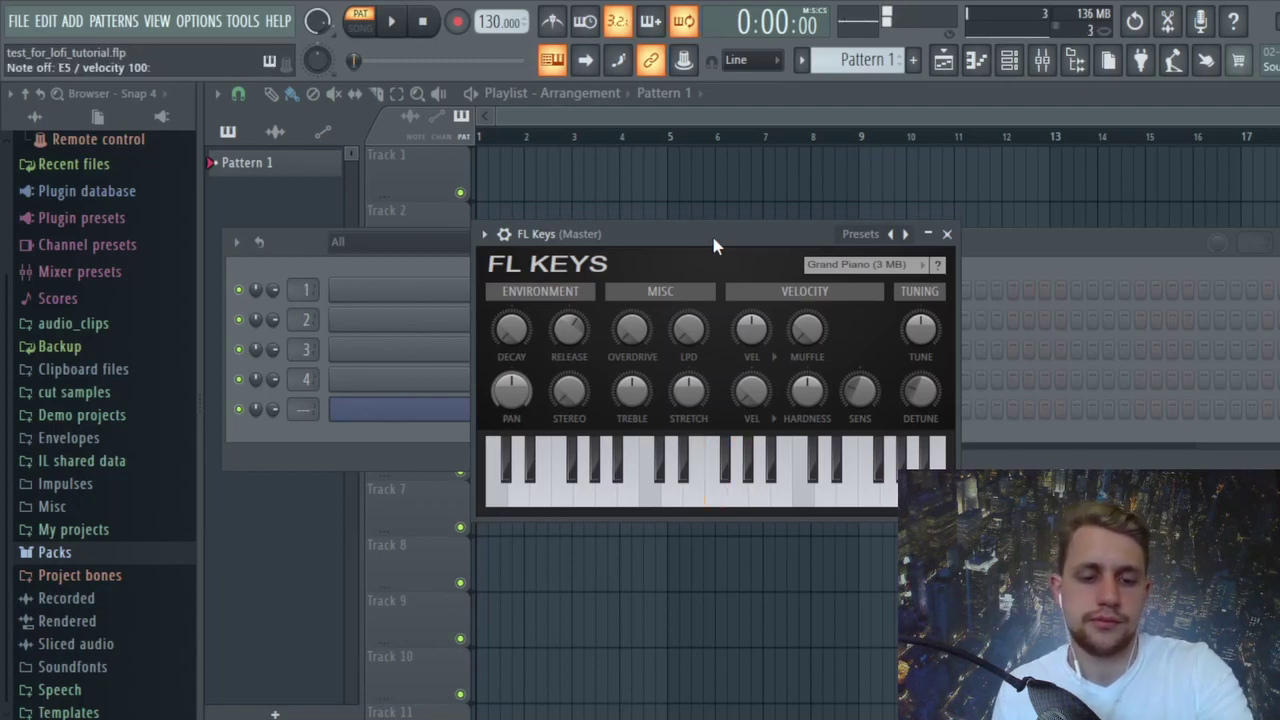
{"action": "key", "text": "u"}
{"action": "key", "text": "y"}
{"action": "key", "text": "t"}
{"action": "key", "text": "r"}
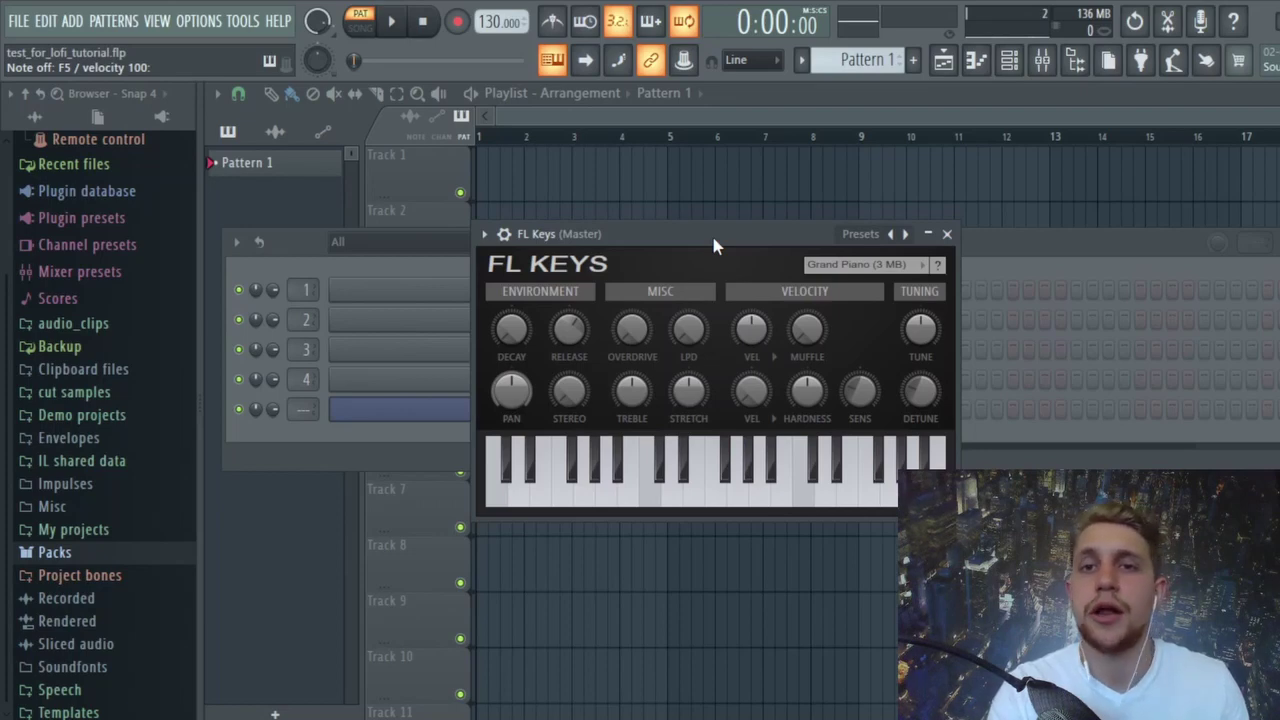
{"action": "left_click", "coordinate": [947, 235]}
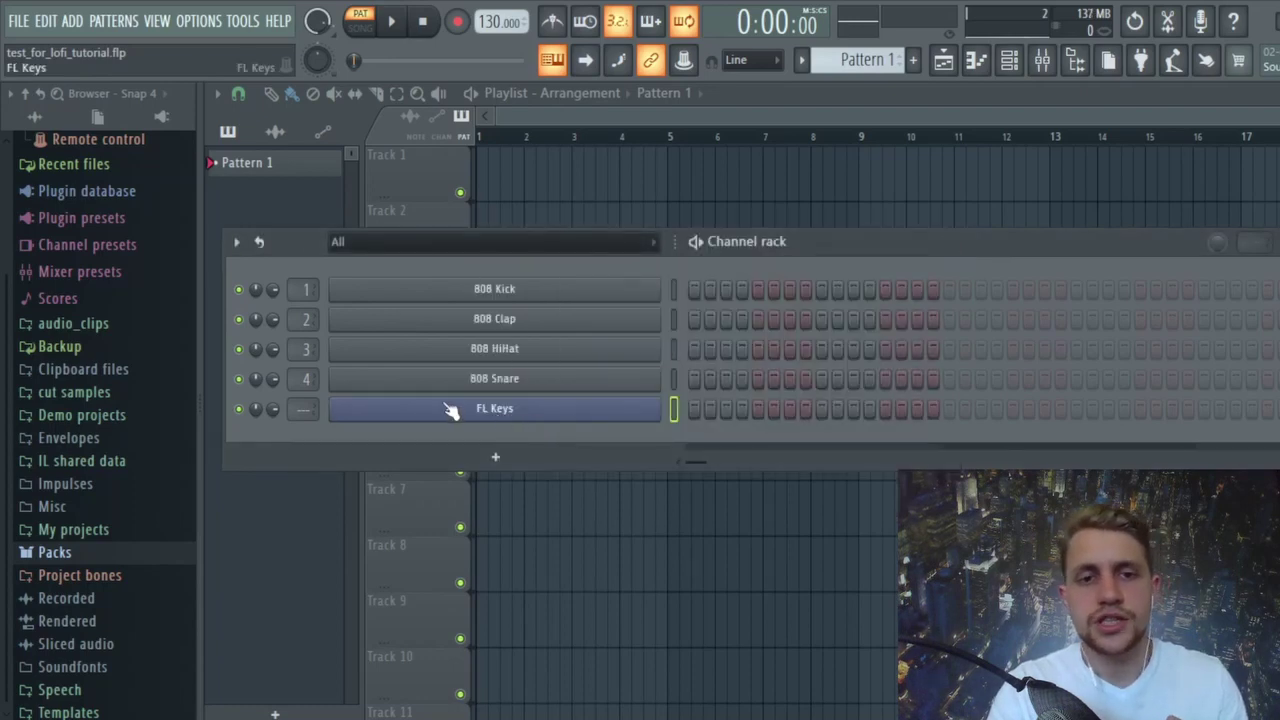
Open the FL Keys channel in the piano roll with at least four bars in view.
{"action": "right_click", "coordinate": [547, 414]}
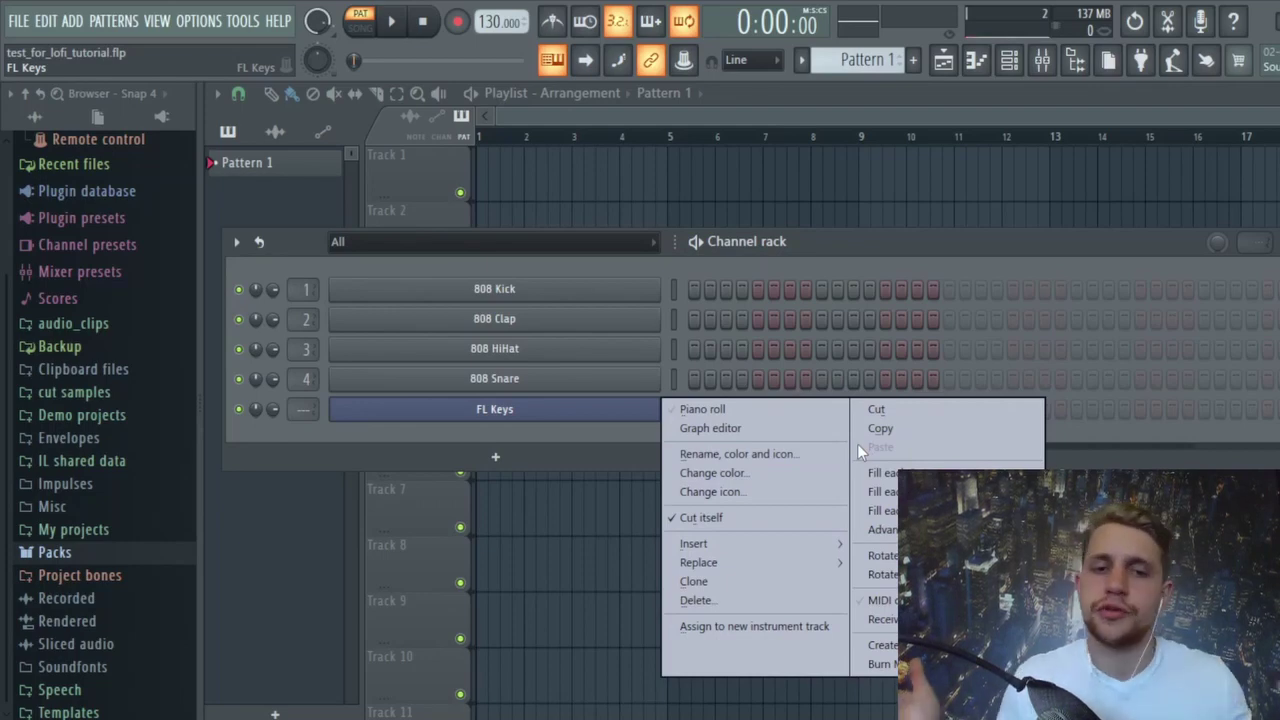
{"action": "left_click", "coordinate": [807, 412]}
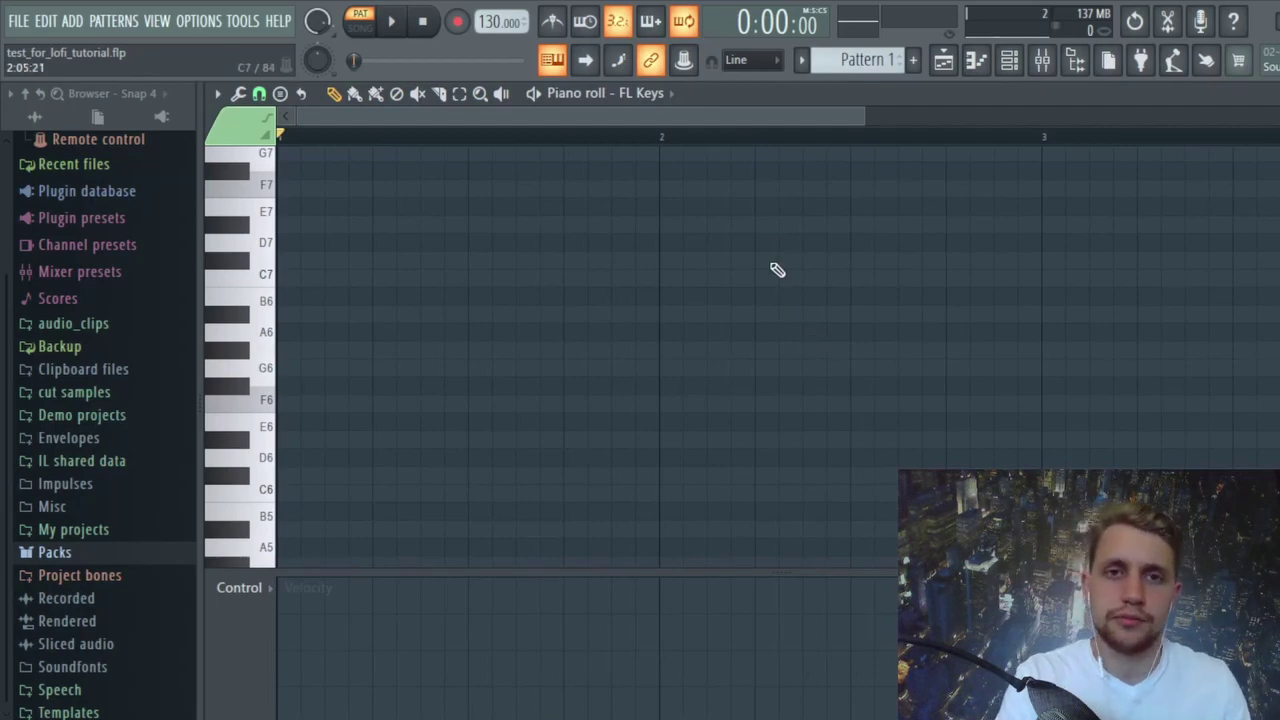
{"action": "scroll", "coordinate": [770, 148], "scroll_direction": "down", "scroll_amount": 2}
{"action": "scroll", "coordinate": [769, 148], "scroll_direction": "down", "scroll_amount": 1}
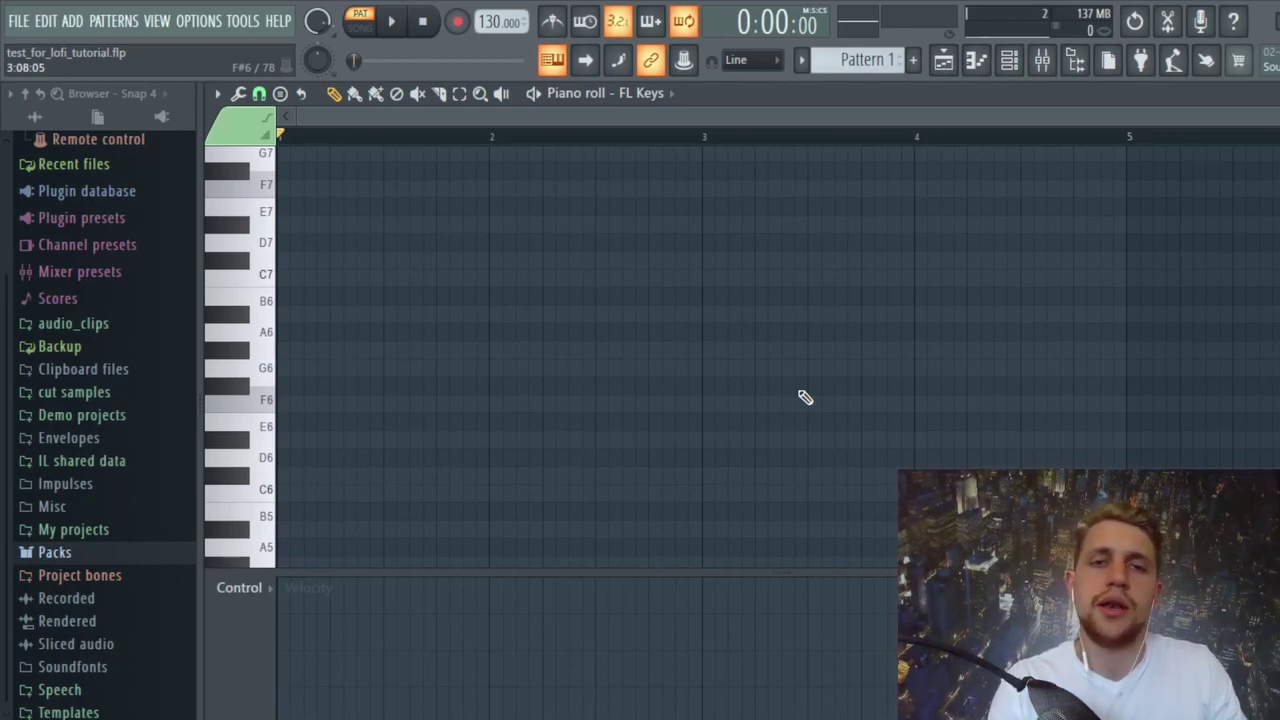
Audition the A4, A2 and A6 keys on the piano roll's keyboard to compare the octaves.
{"action": "scroll", "coordinate": [805, 397], "scroll_direction": "down", "scroll_amount": 1}
{"action": "scroll", "coordinate": [805, 397], "scroll_direction": "down", "scroll_amount": 10}
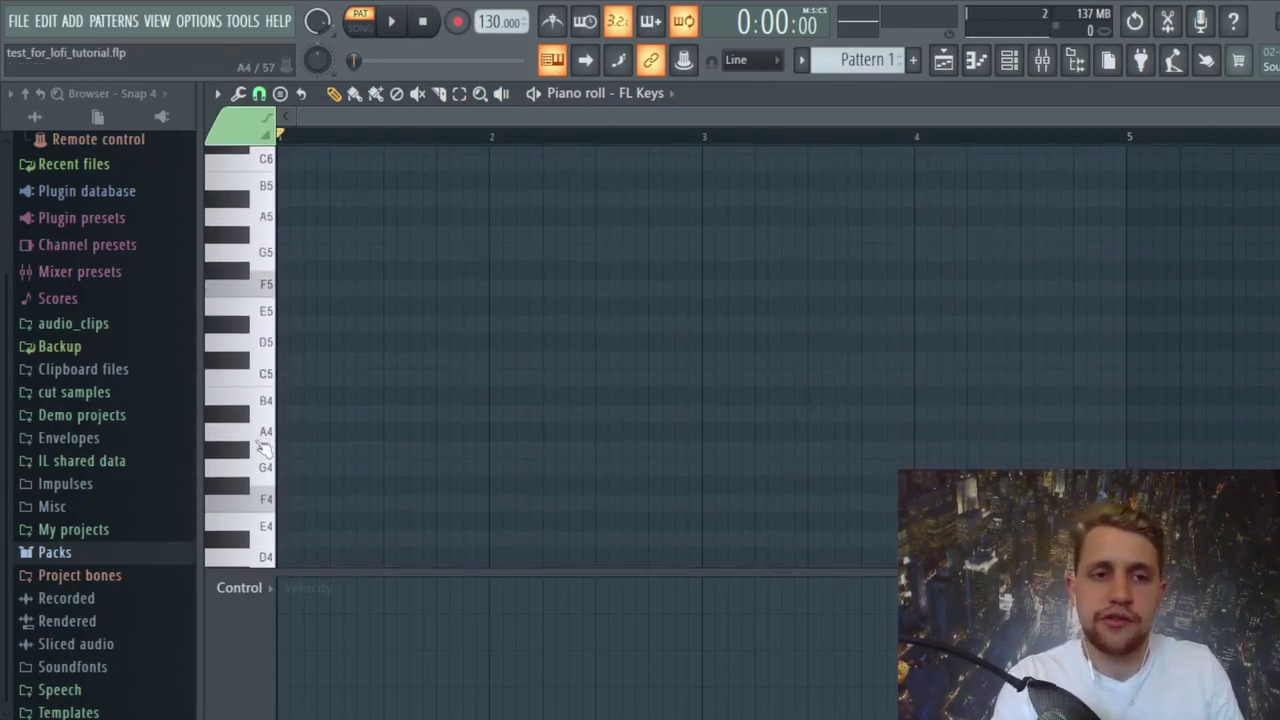
{"action": "left_click", "coordinate": [266, 438]}
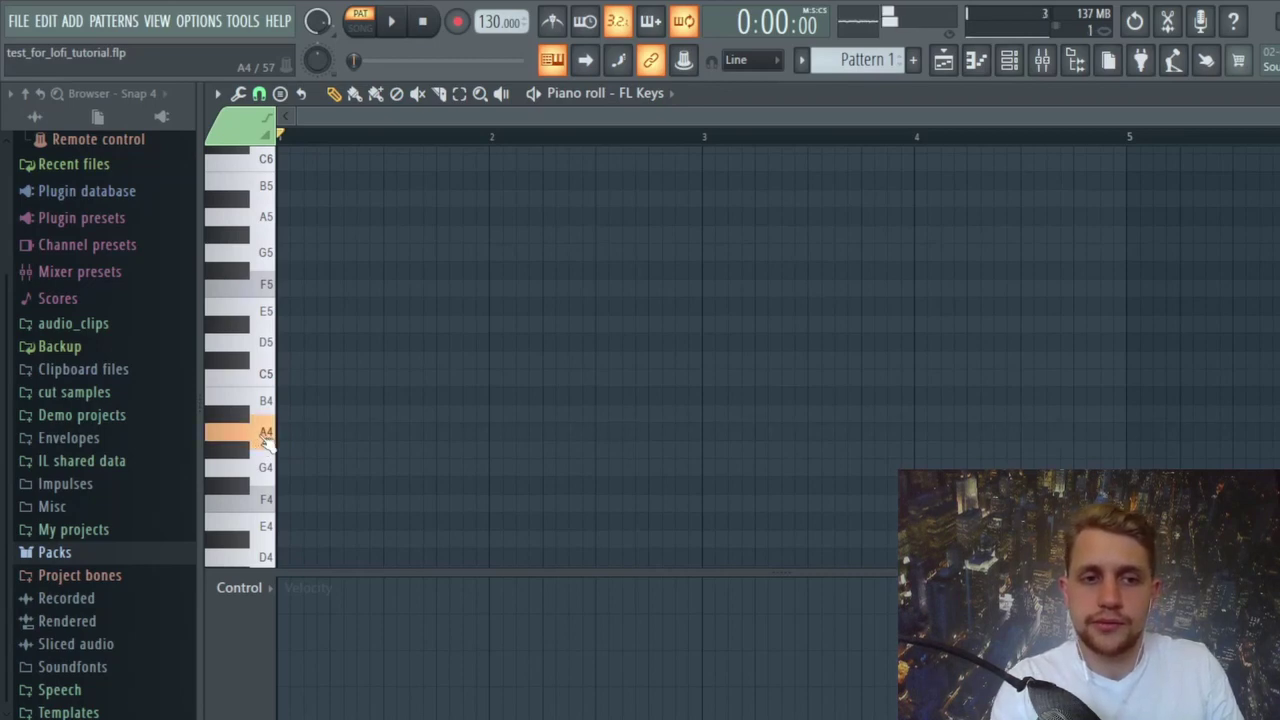
{"action": "scroll", "coordinate": [363, 447], "scroll_direction": "down", "scroll_amount": 5}
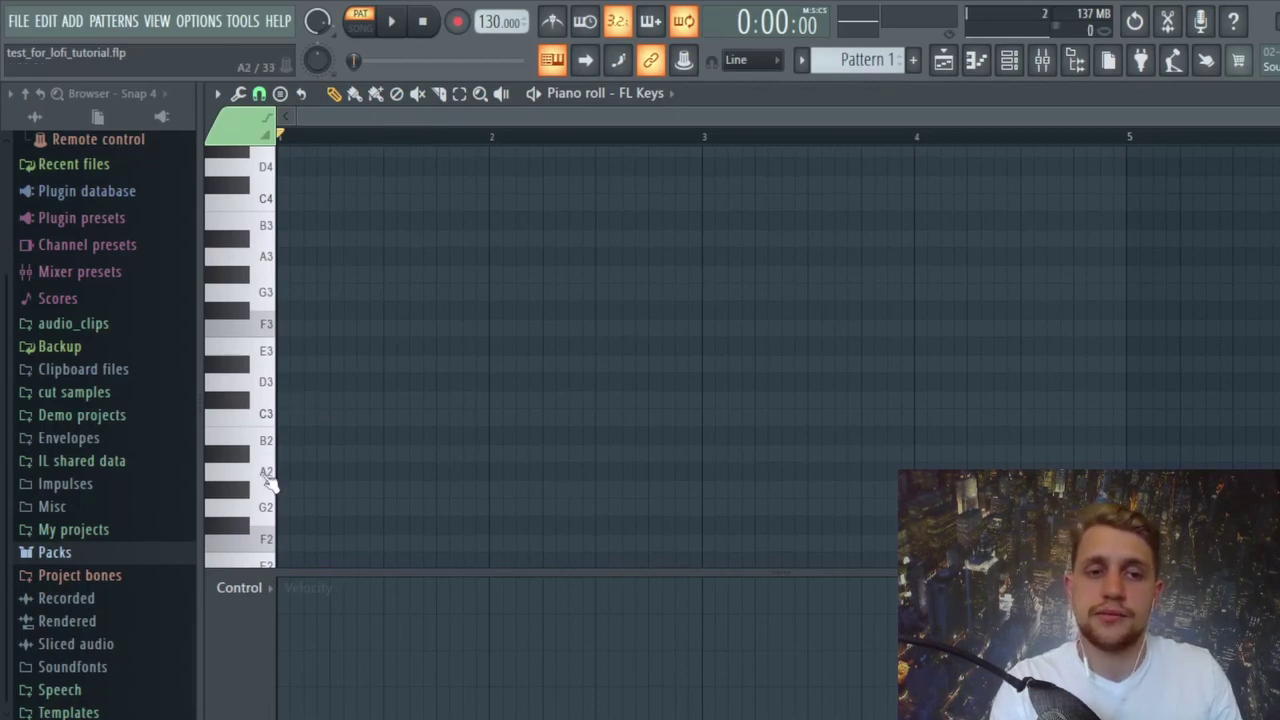
{"action": "left_click", "coordinate": [270, 484]}
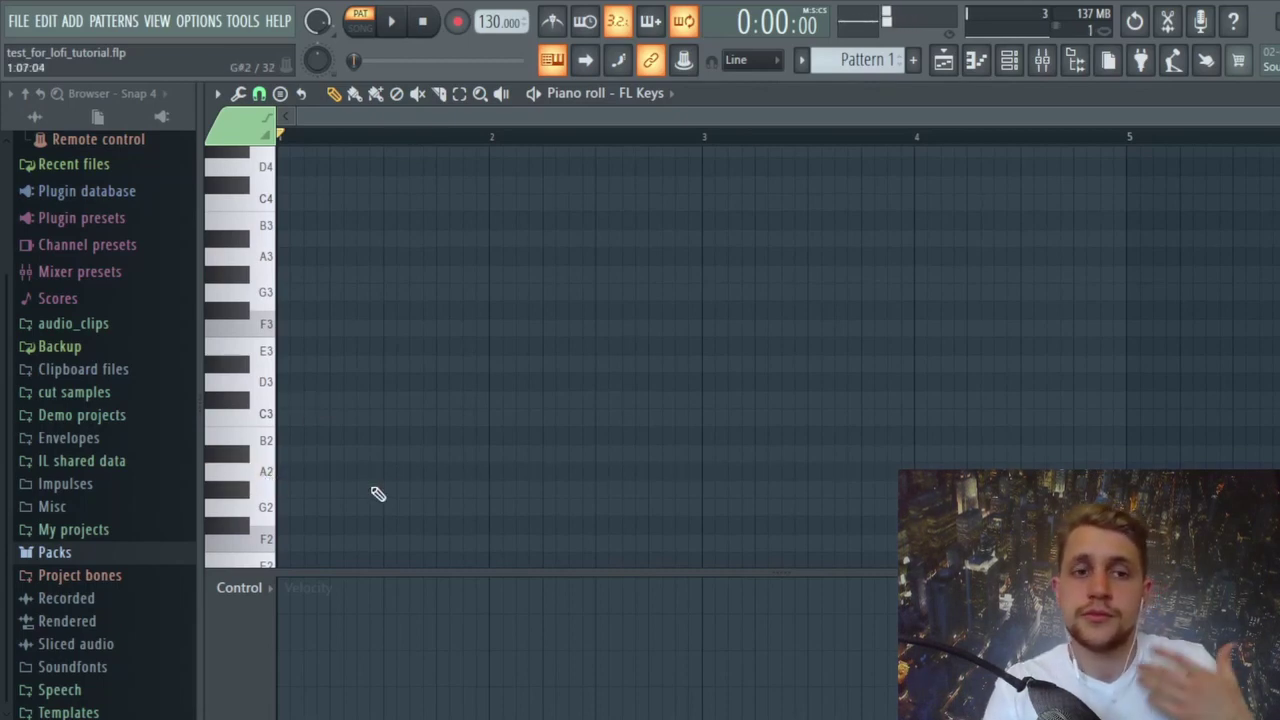
{"action": "scroll", "coordinate": [398, 494], "scroll_direction": "up", "scroll_amount": 8}
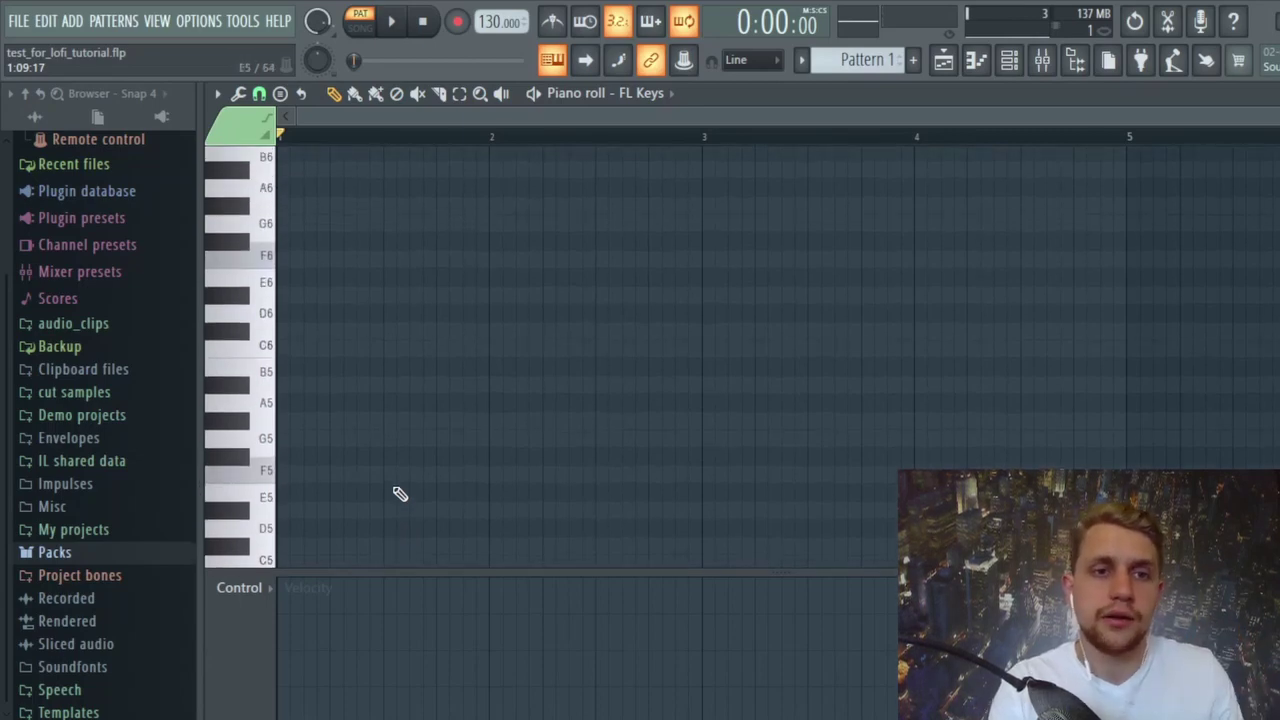
{"action": "left_click", "coordinate": [266, 196]}
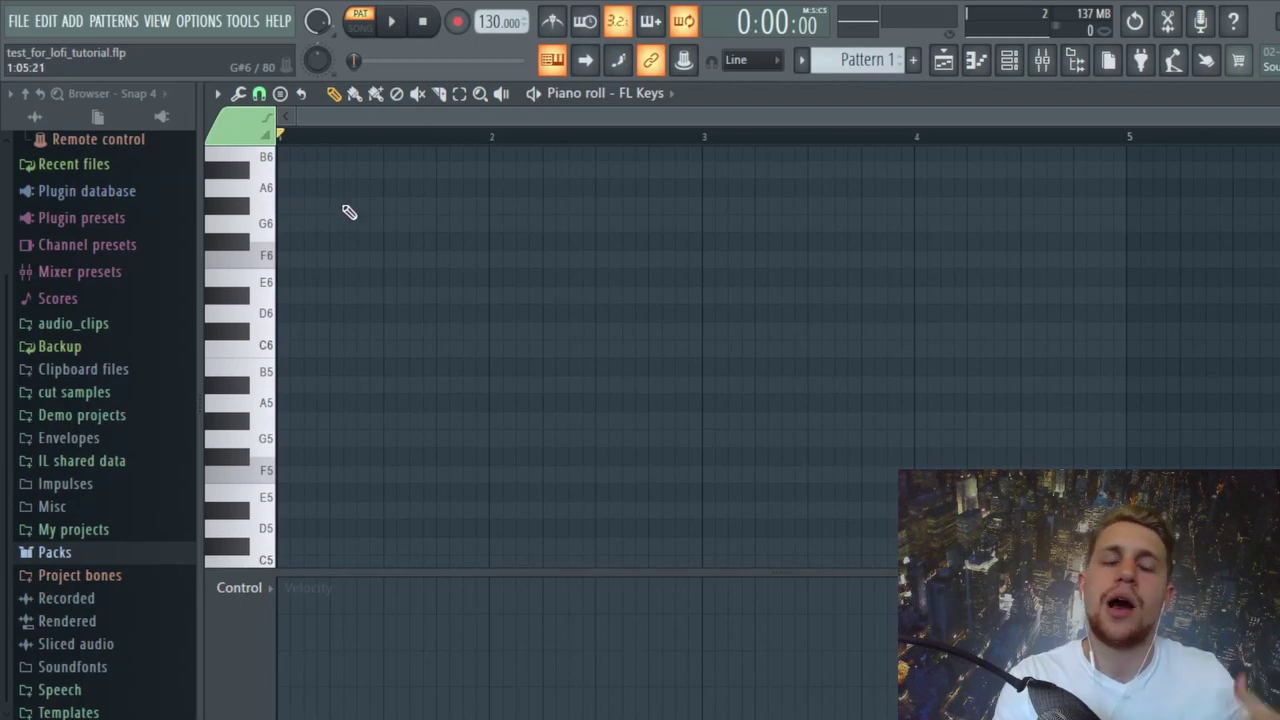
Draw a C5 note at the start of bar 1 and lengthen it to one full bar.
{"action": "scroll", "coordinate": [452, 252], "scroll_direction": "down", "scroll_amount": 3}
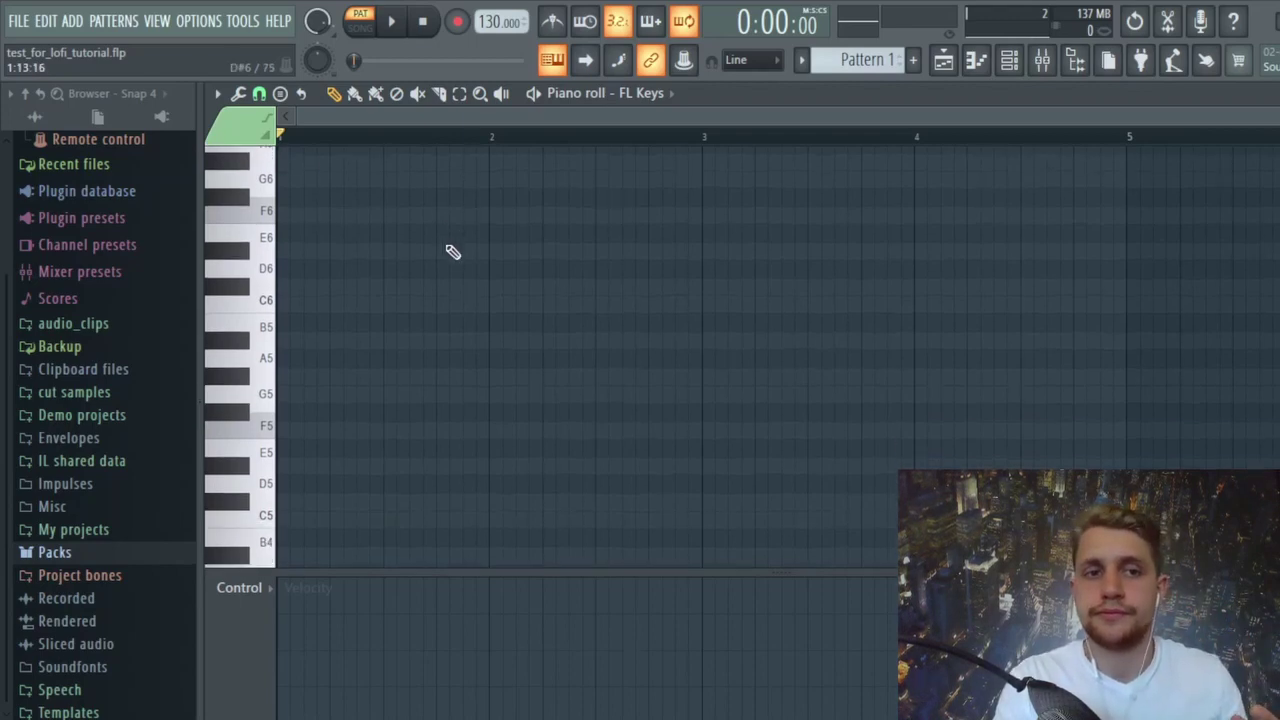
{"action": "scroll", "coordinate": [450, 252], "scroll_direction": "up", "scroll_amount": 4}
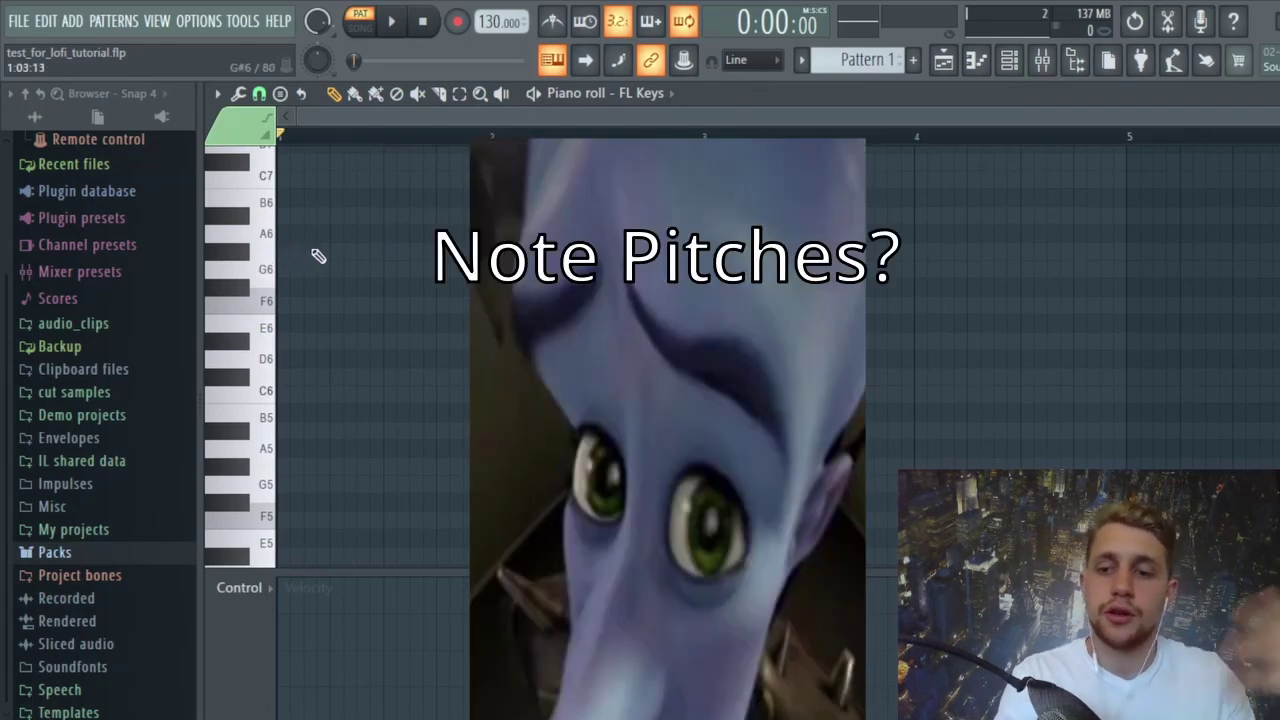
{"action": "scroll", "coordinate": [333, 257], "scroll_direction": "down", "scroll_amount": 4}
{"action": "scroll", "coordinate": [333, 257], "scroll_direction": "down", "scroll_amount": 4}
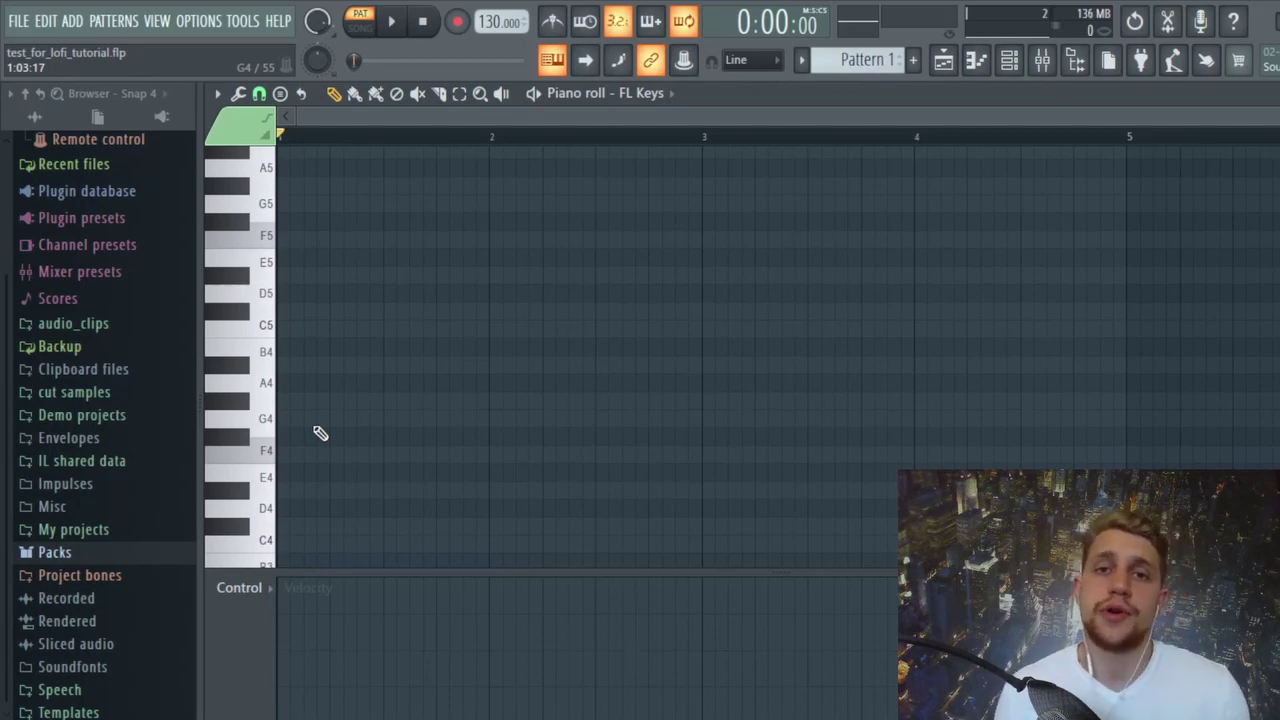
{"action": "scroll", "coordinate": [320, 433], "scroll_direction": "down", "scroll_amount": 2}
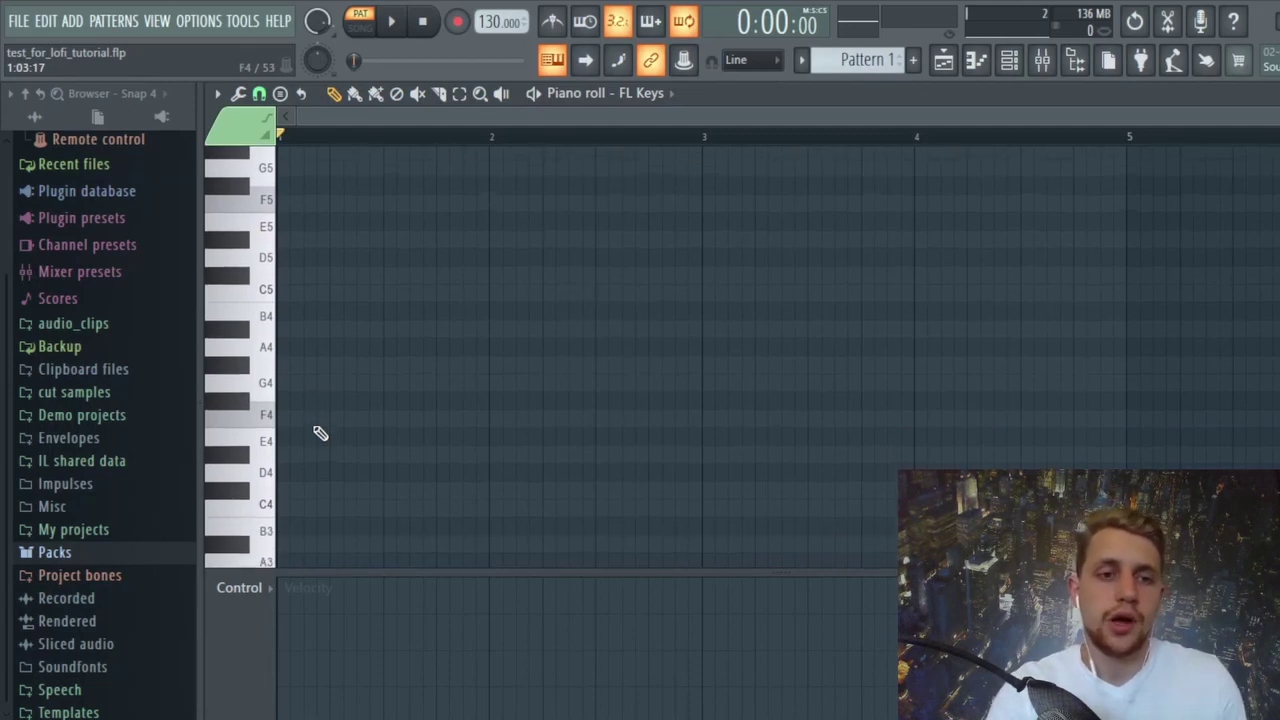
{"action": "scroll", "coordinate": [338, 400], "scroll_direction": "up", "scroll_amount": 3}
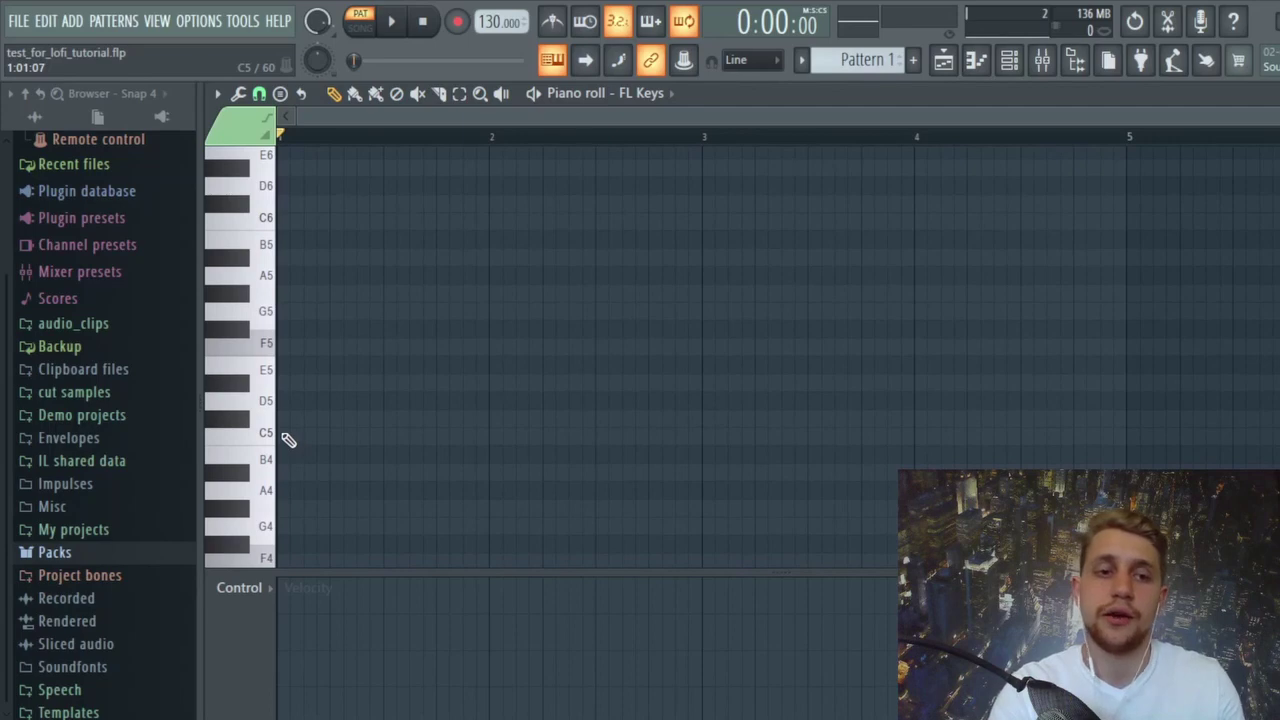
{"action": "left_click", "coordinate": [286, 436]}
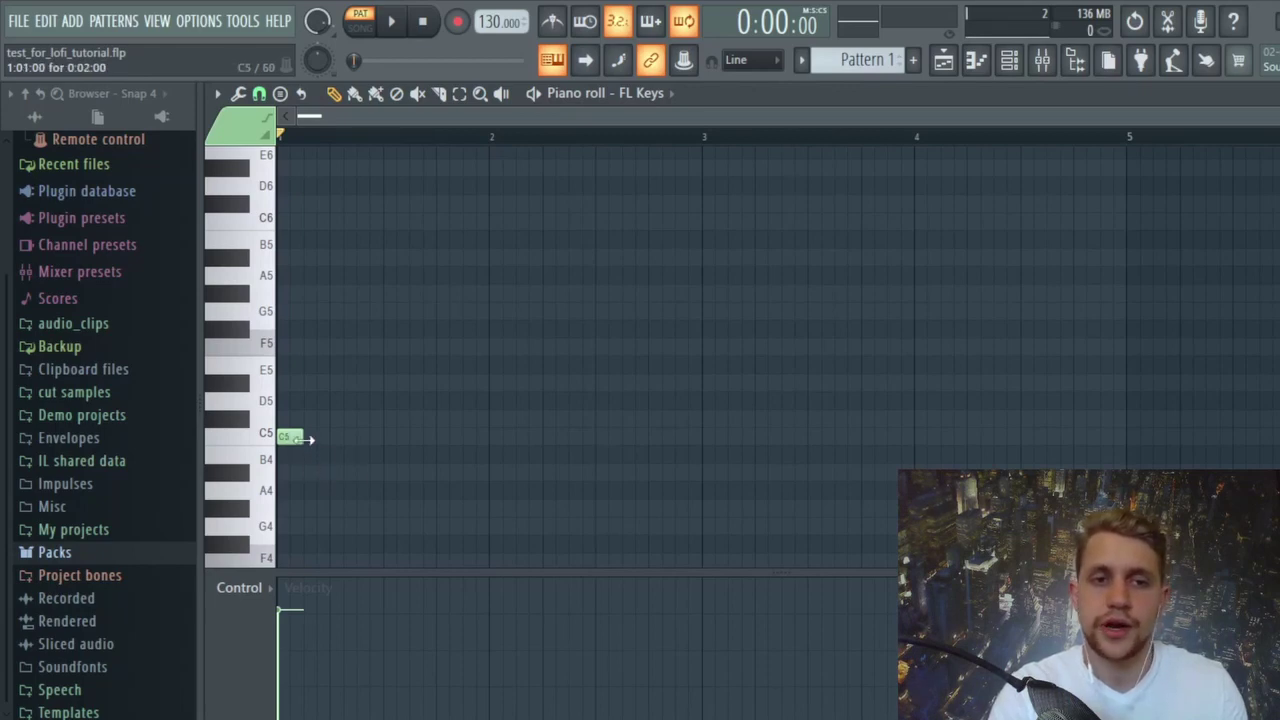
{"action": "left_click_drag", "start_coordinate": [309, 439], "coordinate": [488, 448]}
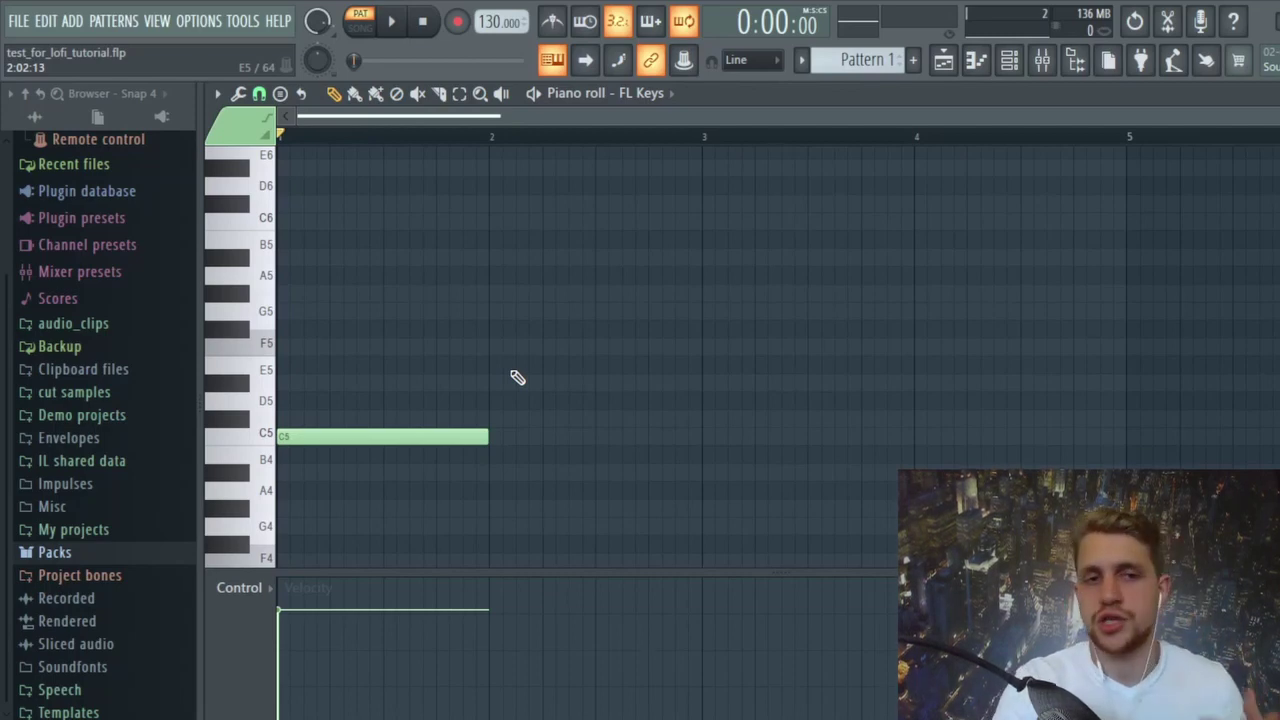
Play back the pattern to hear the C5 note and follow the playhead across the timeline.
{"action": "key", "text": "space"}
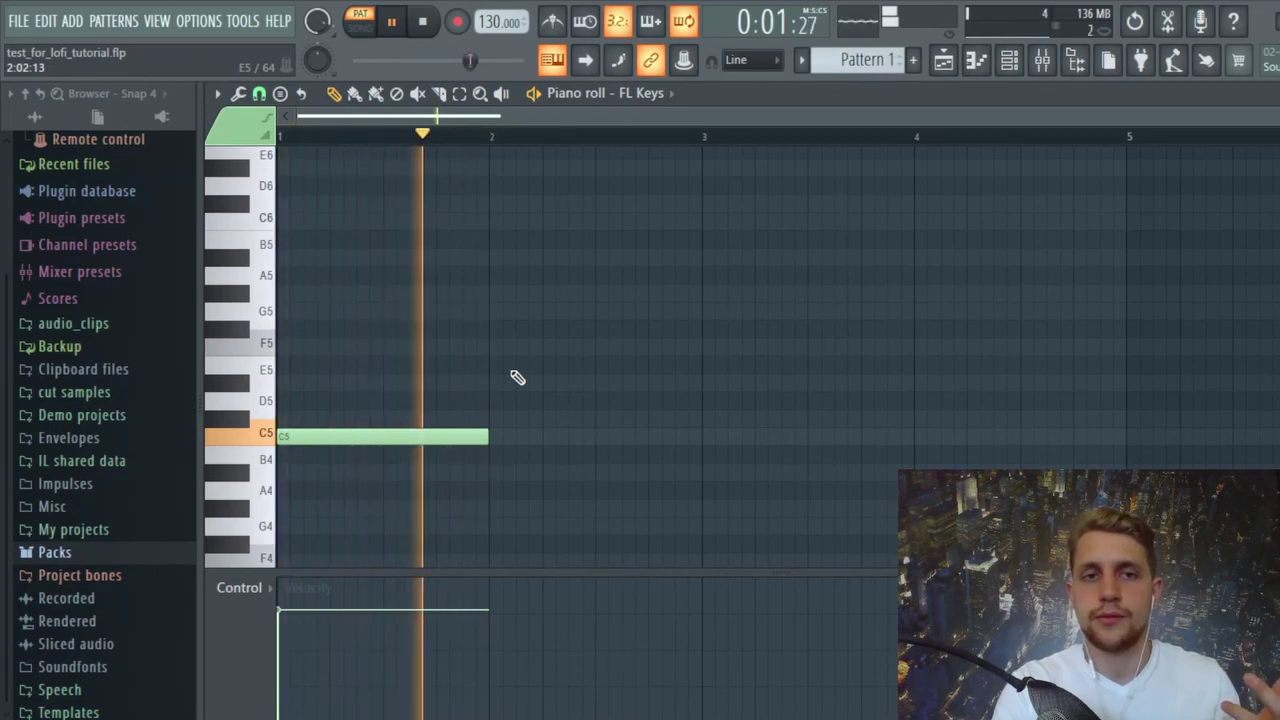
{"action": "key", "text": "space"}
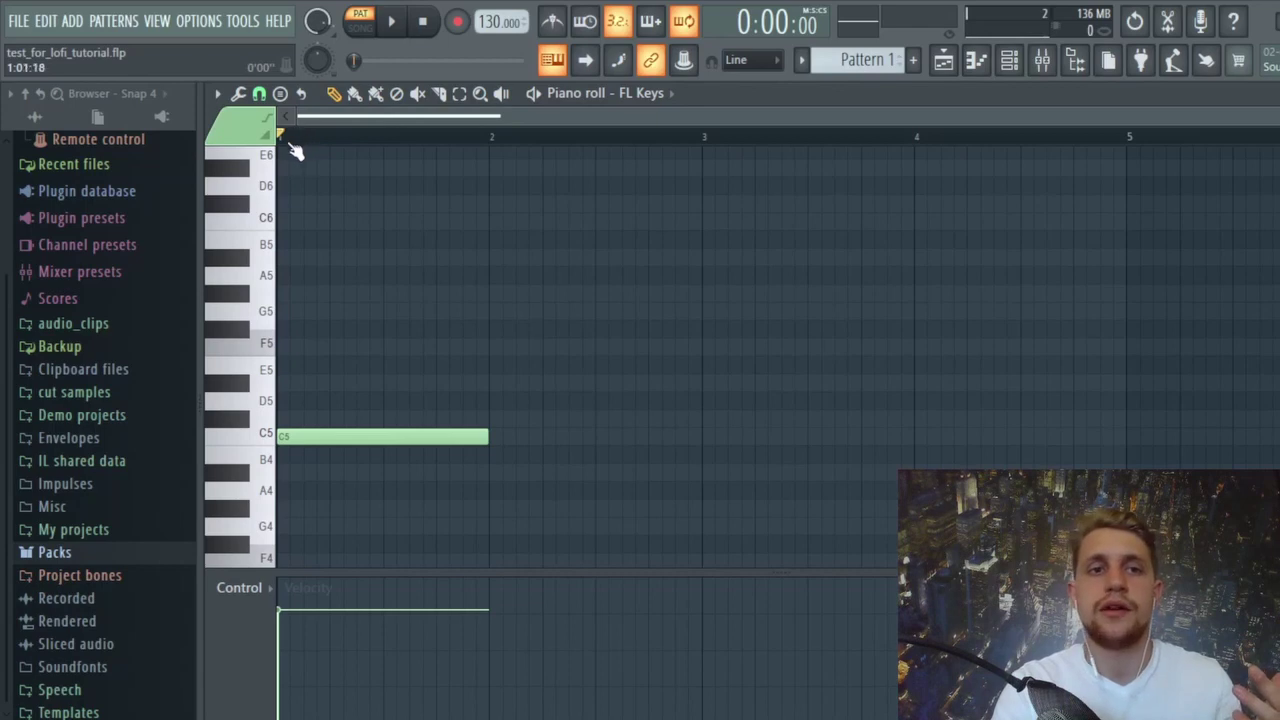
{"action": "scroll", "coordinate": [284, 142], "scroll_direction": "up", "scroll_amount": 3}
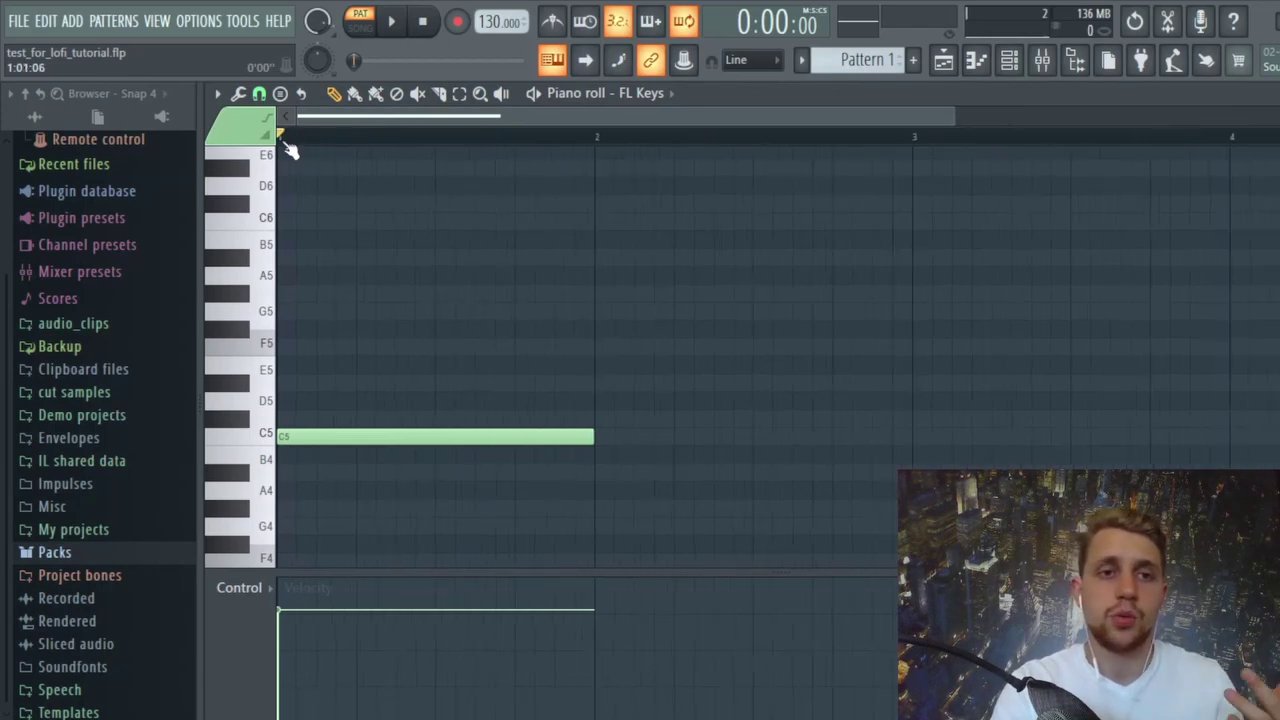
{"action": "scroll", "coordinate": [284, 142], "scroll_direction": "down", "scroll_amount": 3}
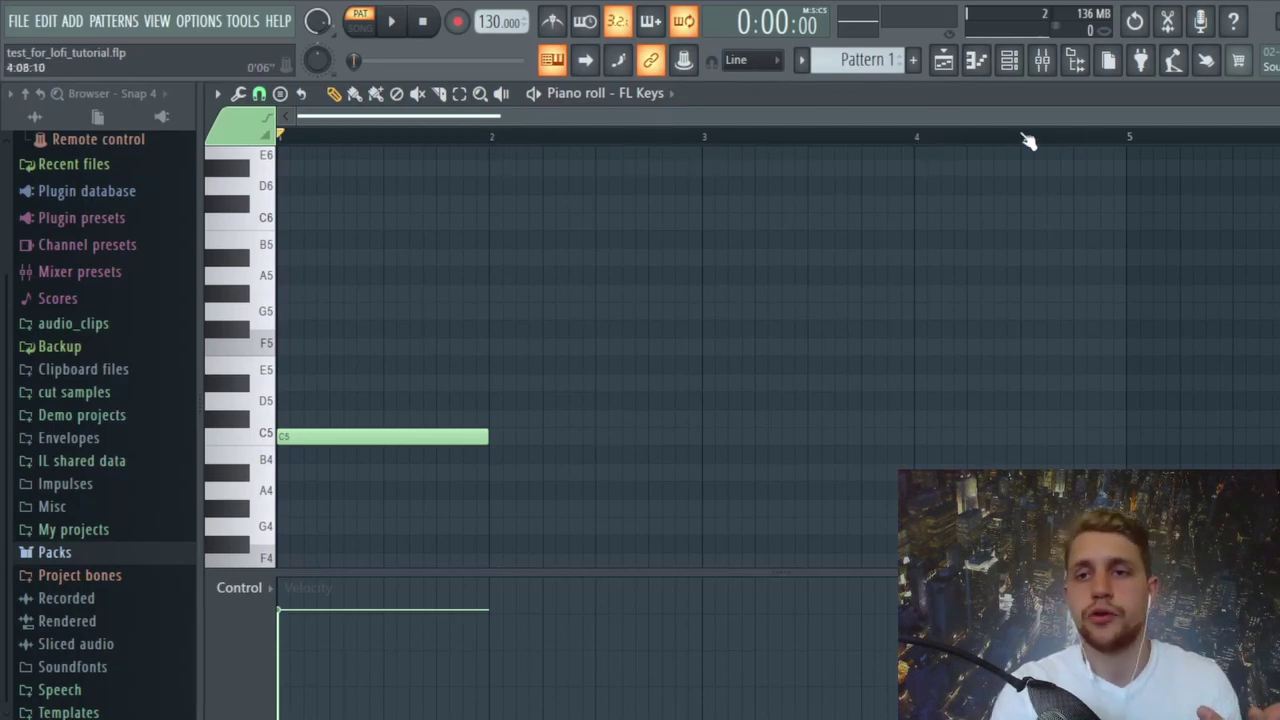
{"action": "key", "text": "space"}
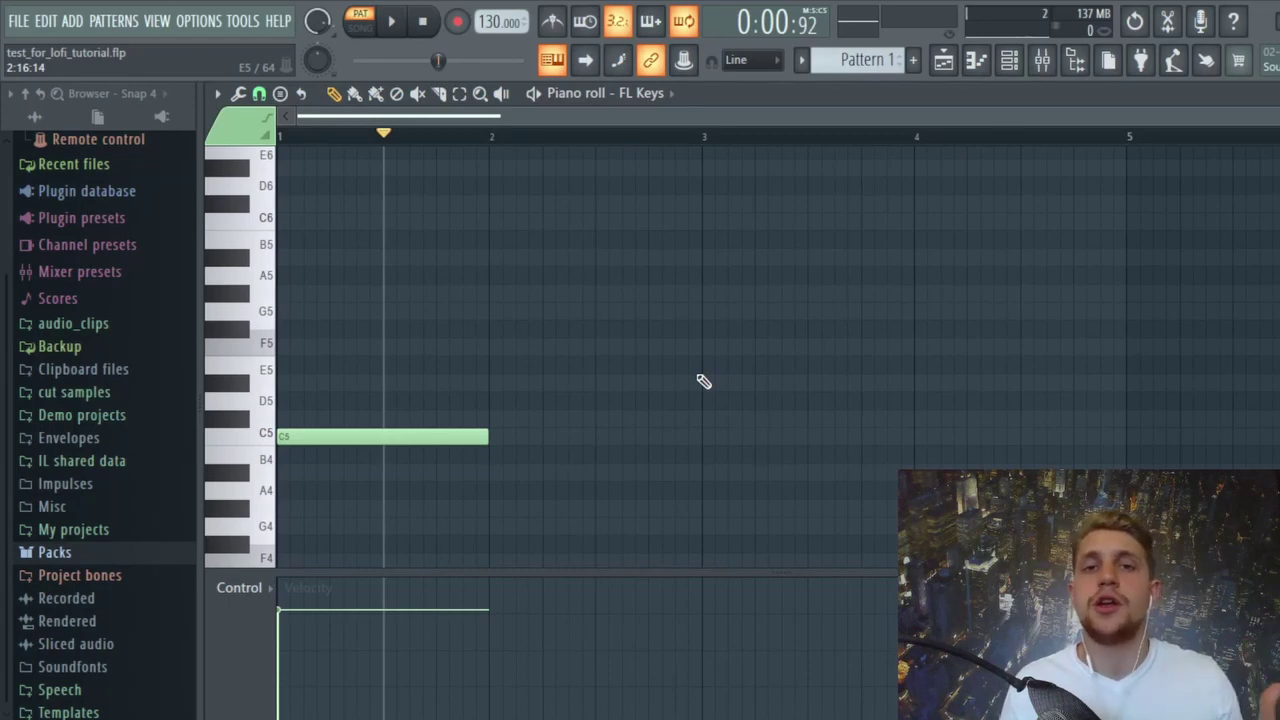
Add a one-bar G5 note at the start of bar 1 above the C5 note and play both together.
{"action": "left_click", "coordinate": [285, 312]}
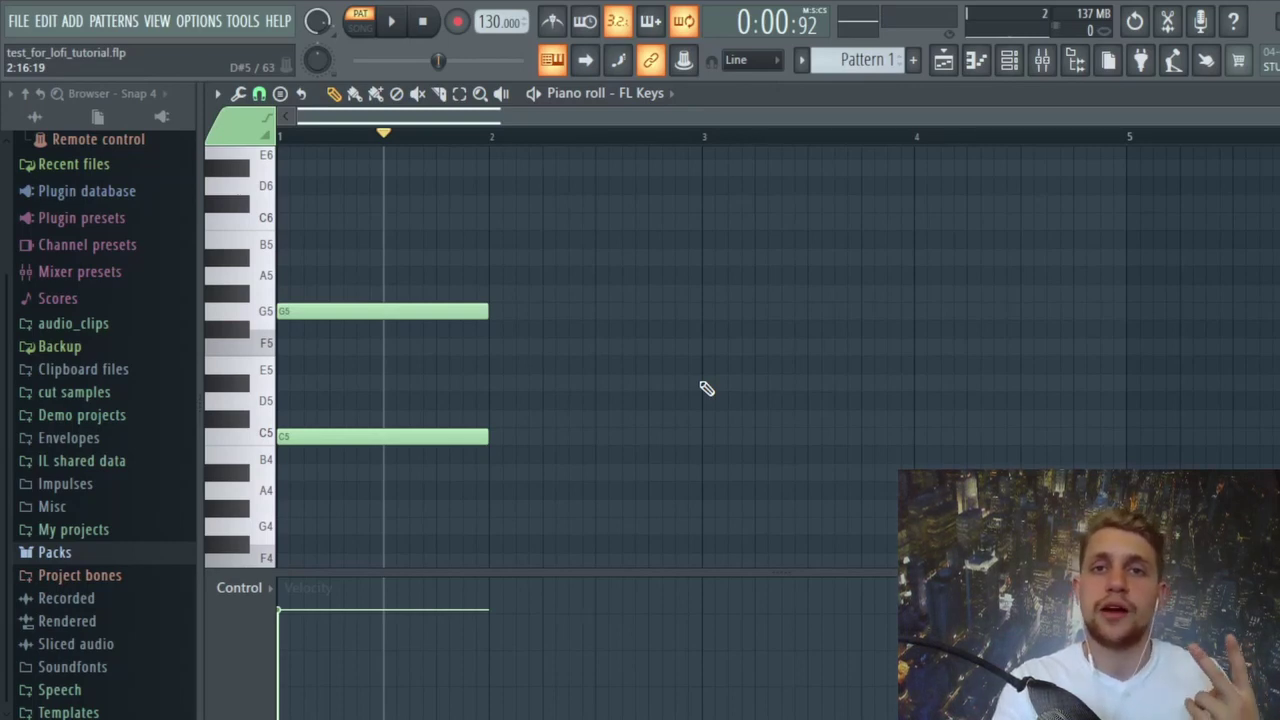
{"action": "key", "text": "space"}
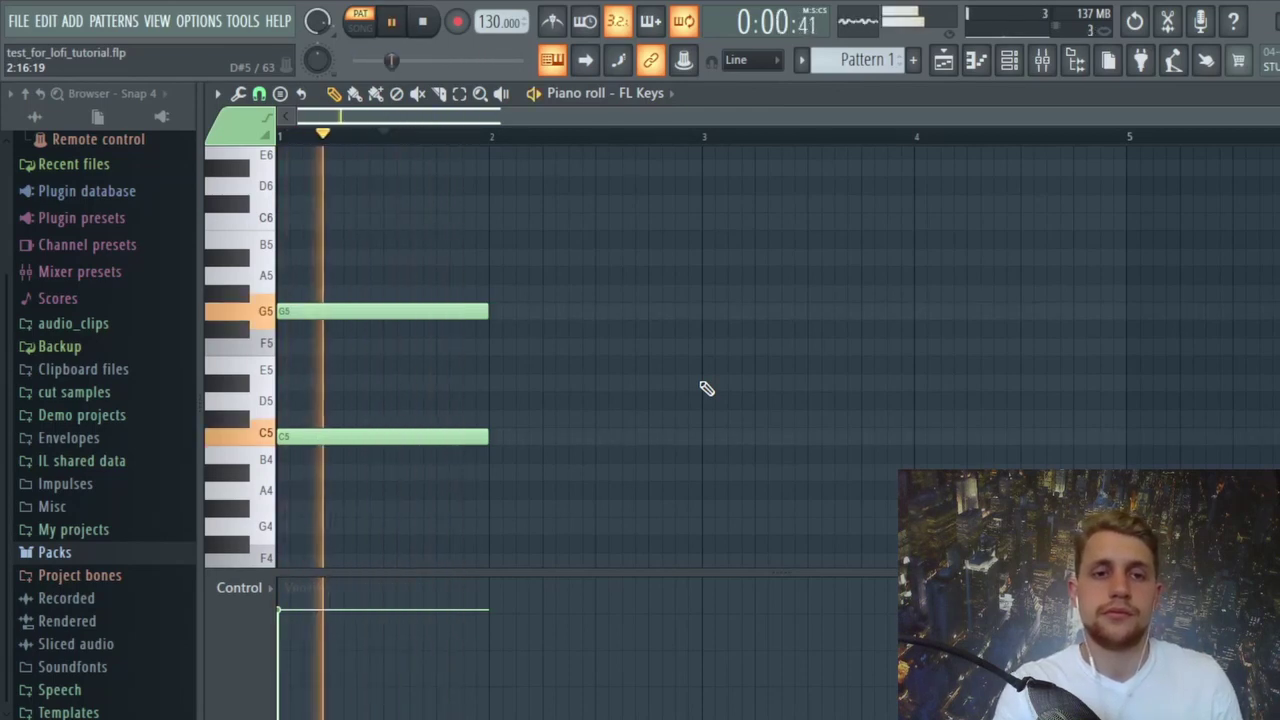
{"action": "key", "text": "space"}
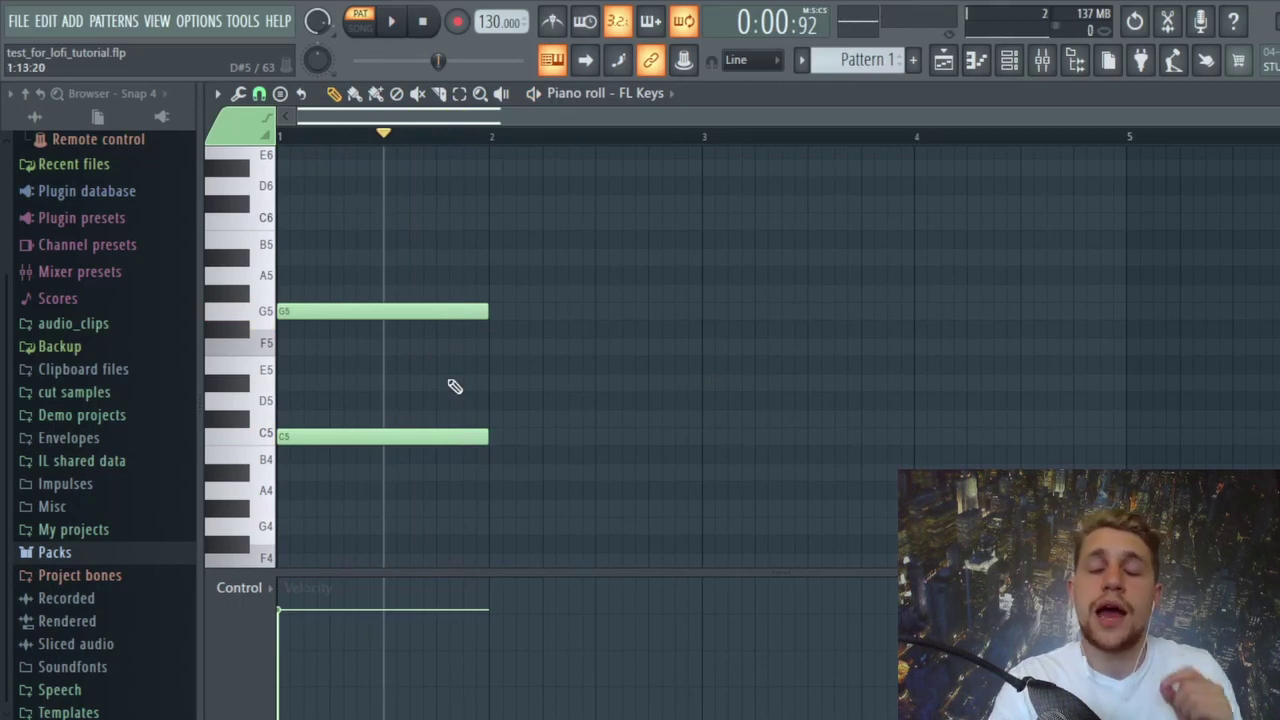
Add a one-bar E5 note at the start of bar 1 between C5 and G5 and play back the three-note chord.
{"action": "left_click", "coordinate": [285, 372]}
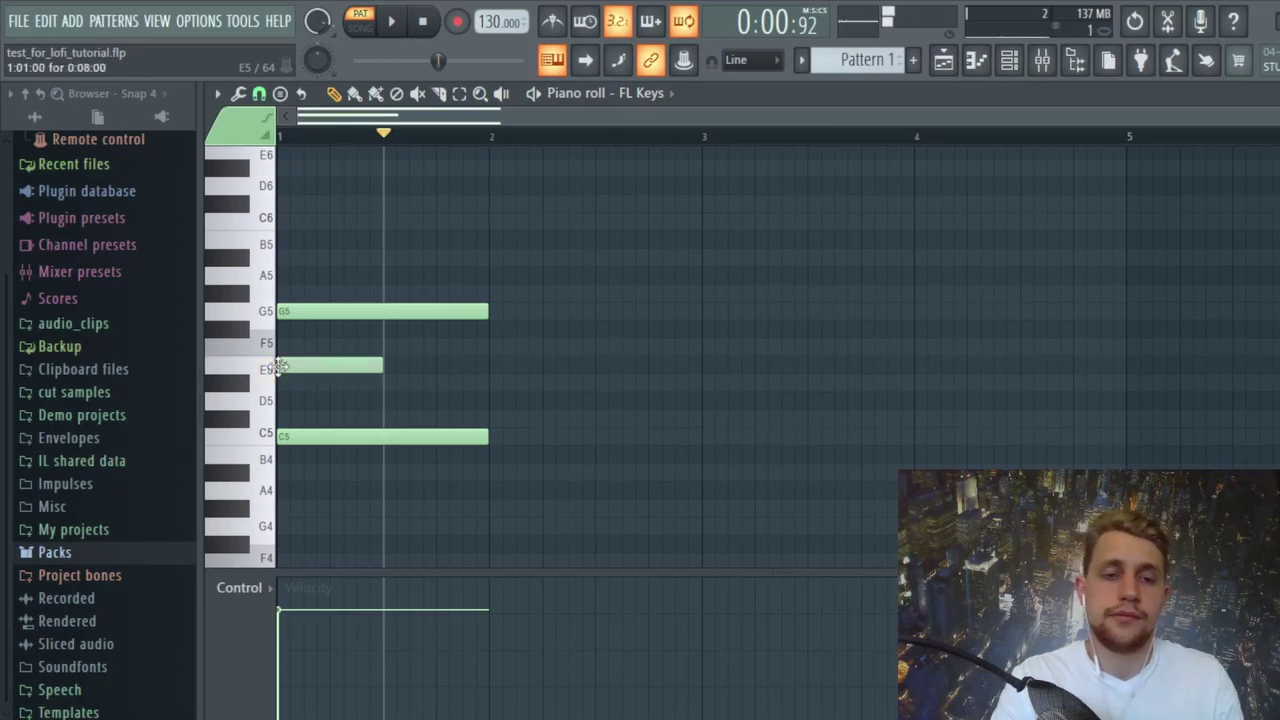
{"action": "left_click_drag", "start_coordinate": [378, 366], "coordinate": [494, 364]}
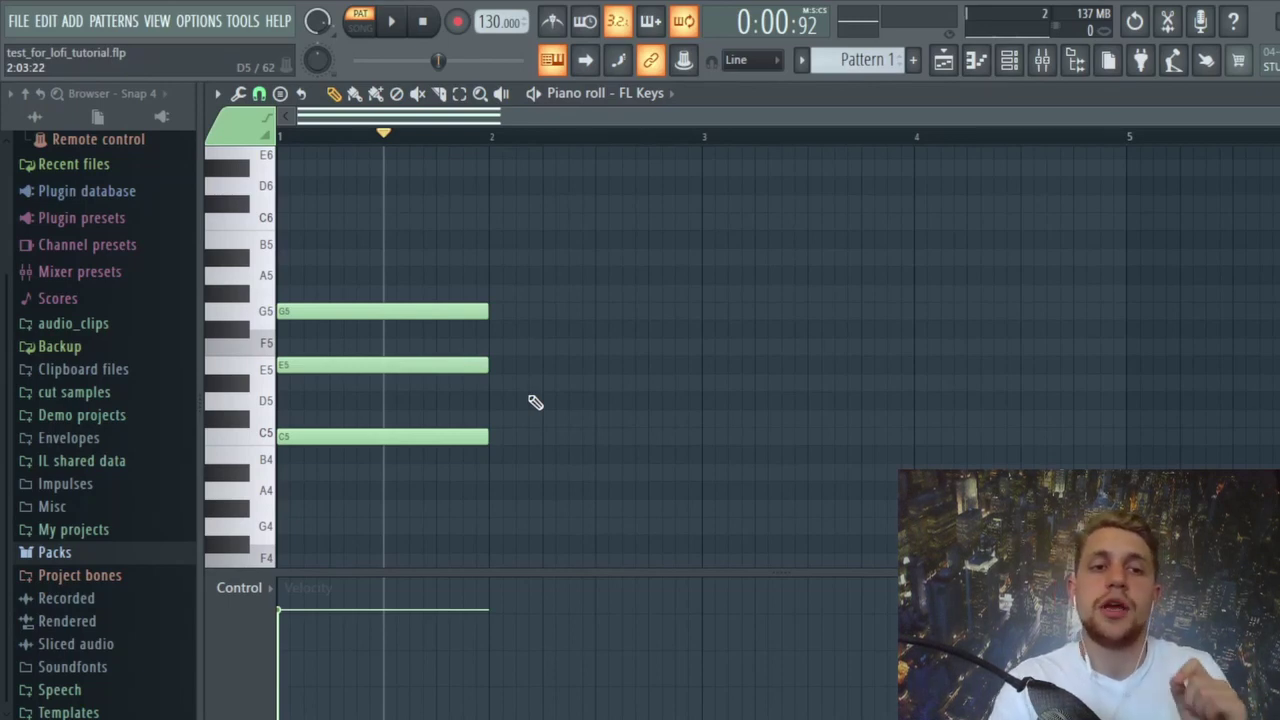
{"action": "key", "text": "space"}
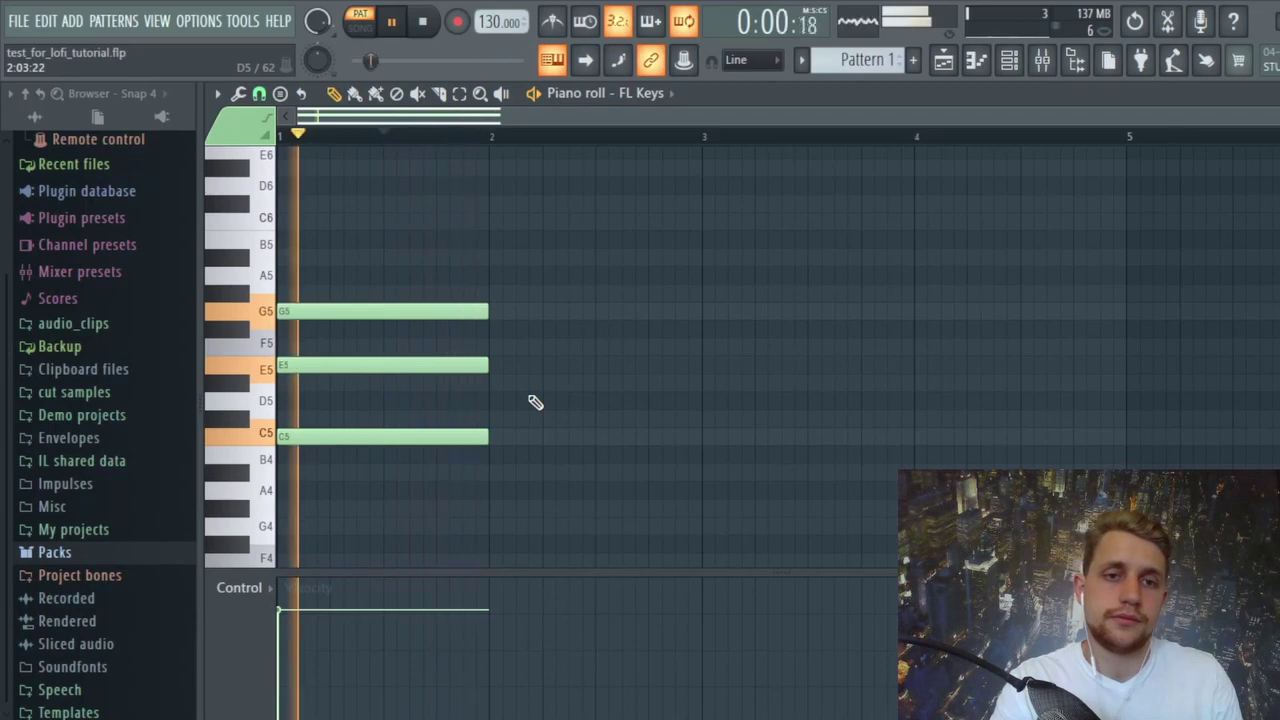
{"action": "key", "text": "space"}
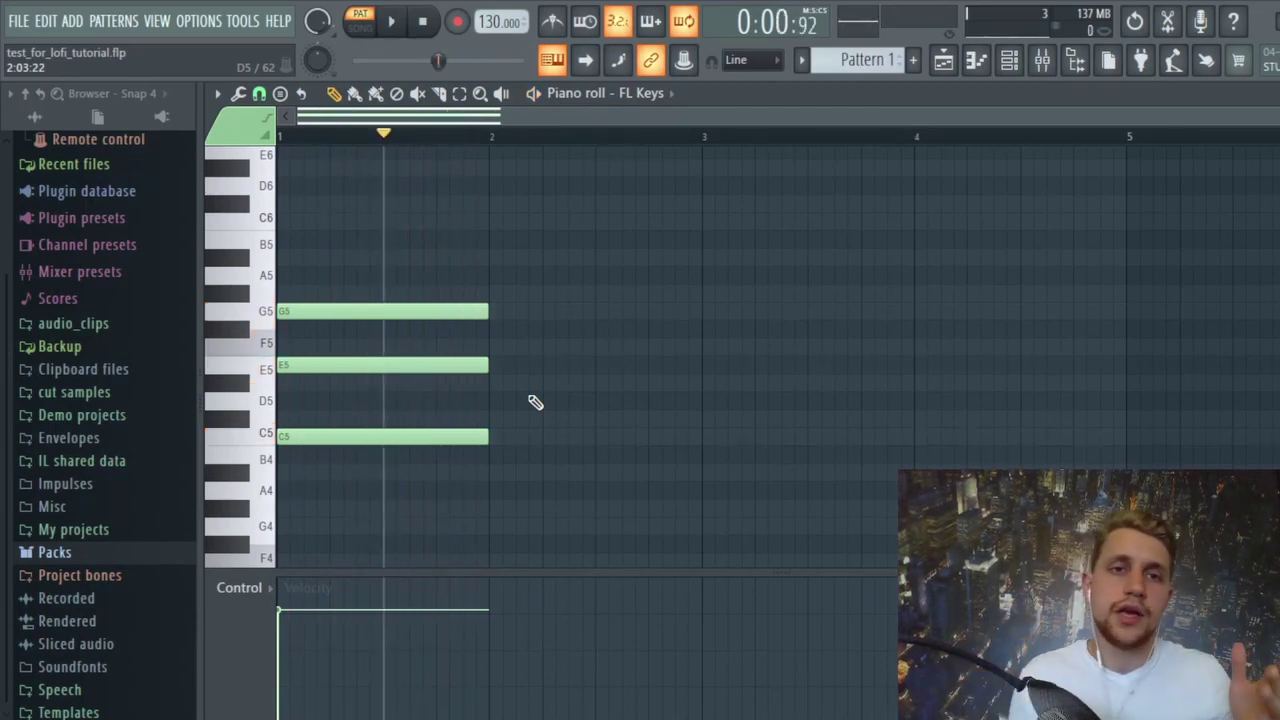
Select all three notes of the bar 1 chord, duplicate them three times to fill bars 2 to 4, and clear the selection.
{"action": "left_click", "coordinate": [460, 94]}
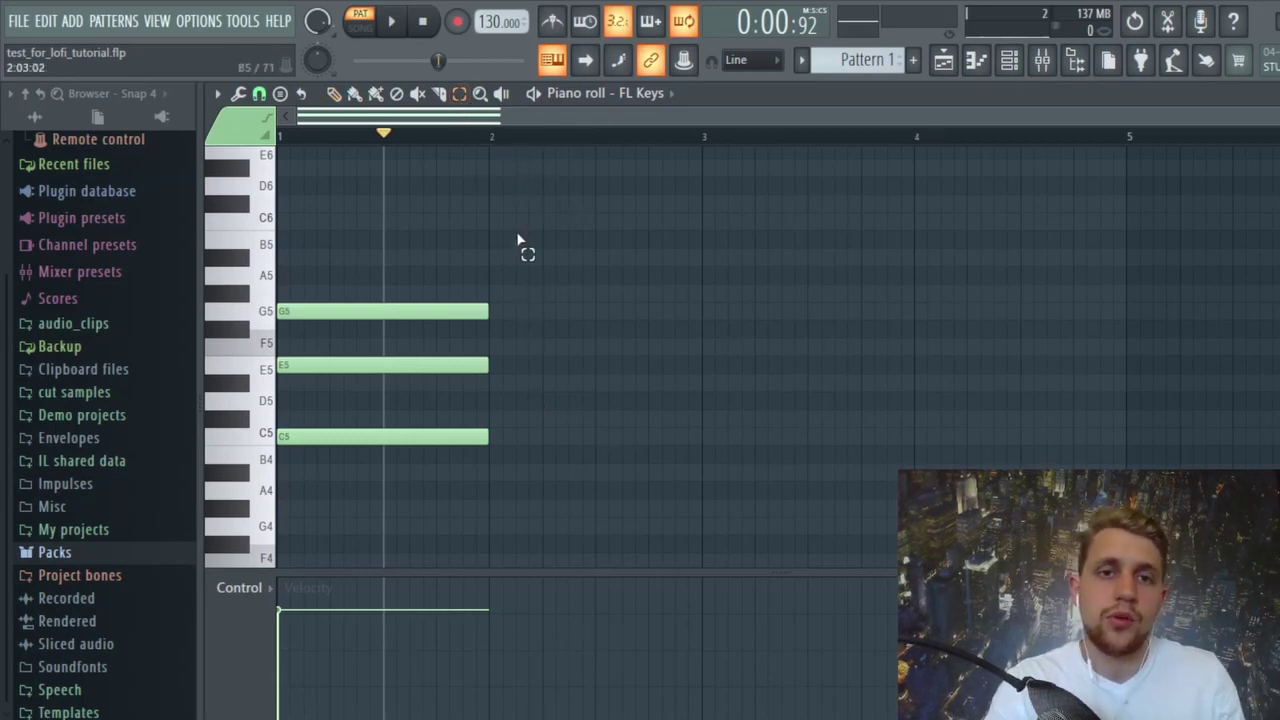
{"action": "left_click_drag", "start_coordinate": [516, 232], "coordinate": [291, 499]}
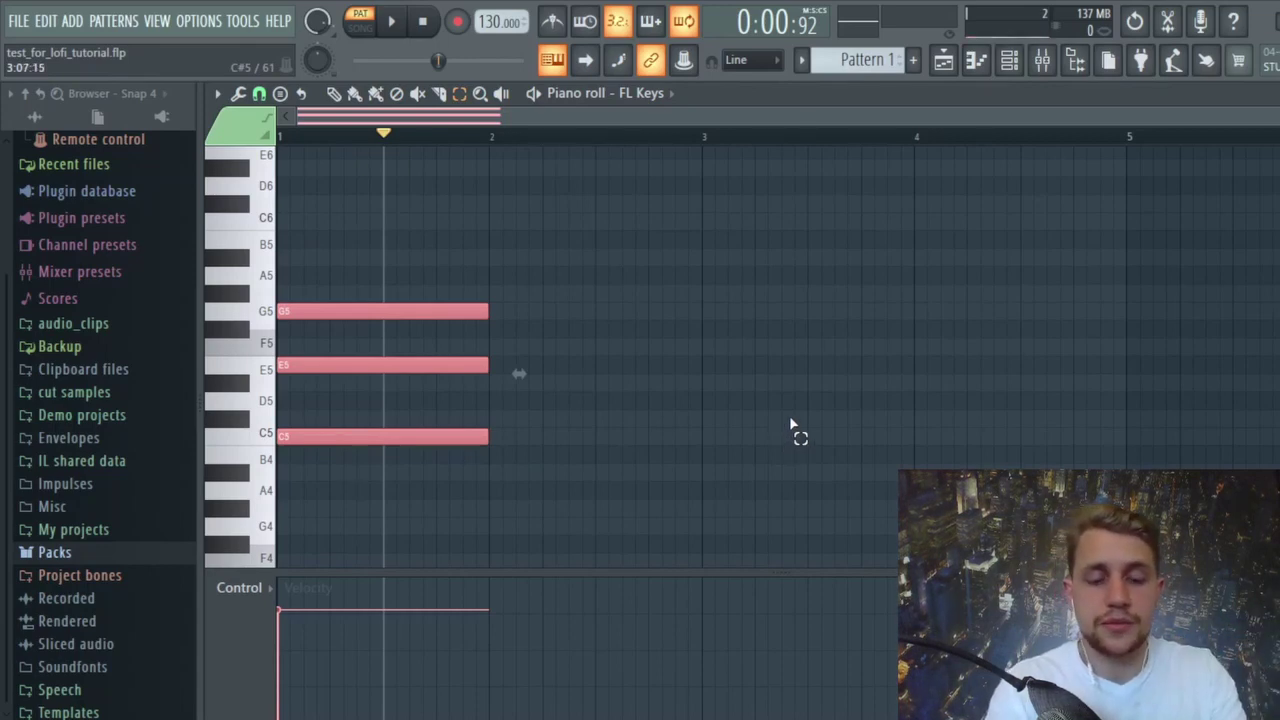
{"action": "key", "text": "ctrl+b"}
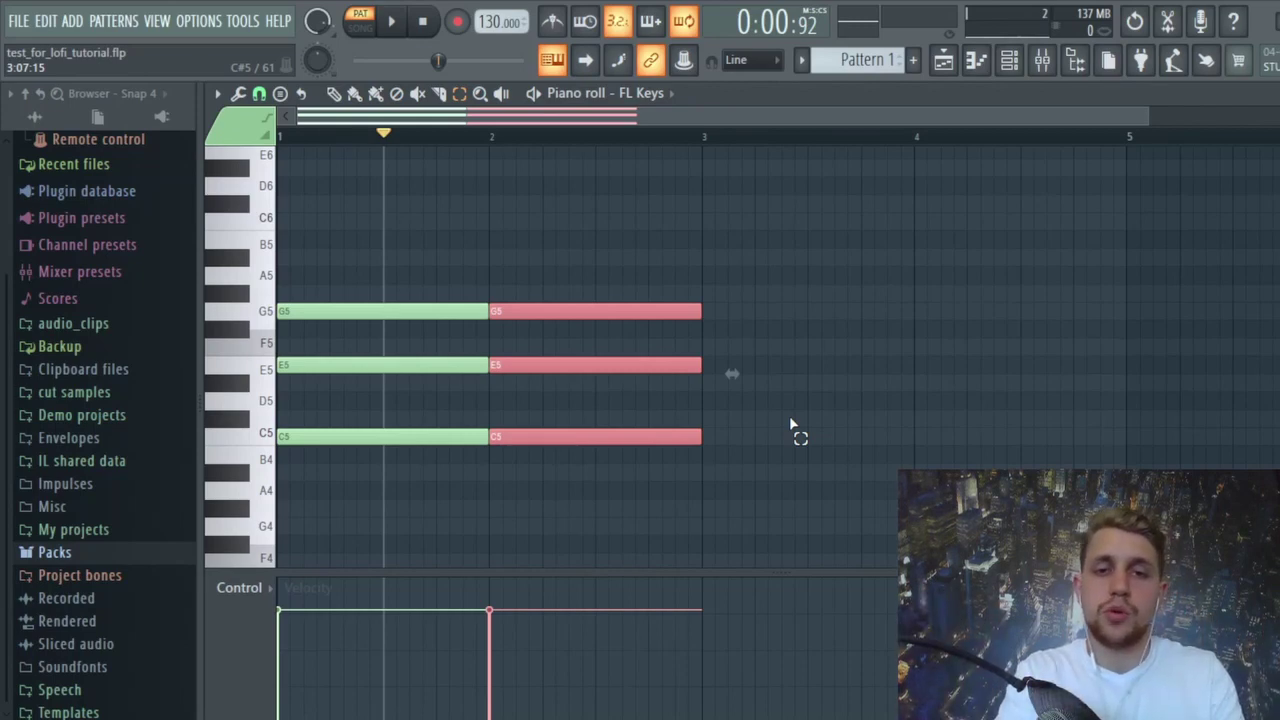
{"action": "key", "text": "ctrl+b"}
{"action": "key", "text": "ctrl+b"}
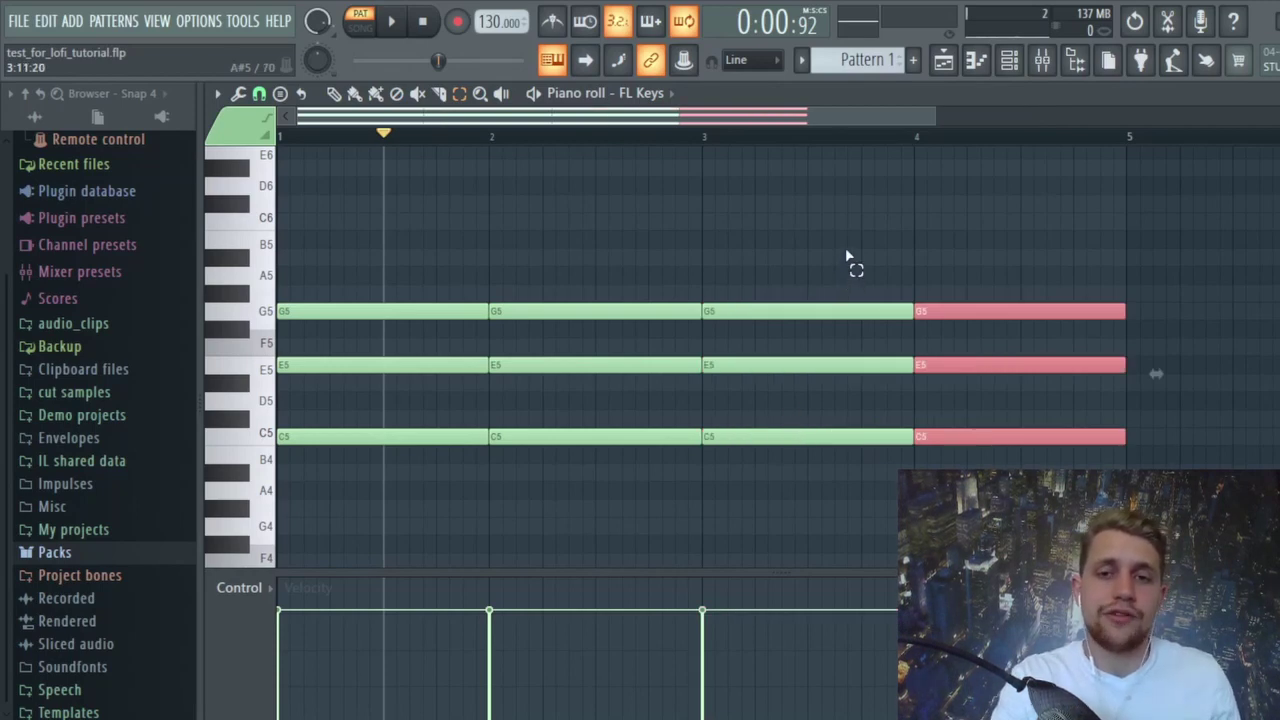
{"action": "key", "text": "ctrl+d"}
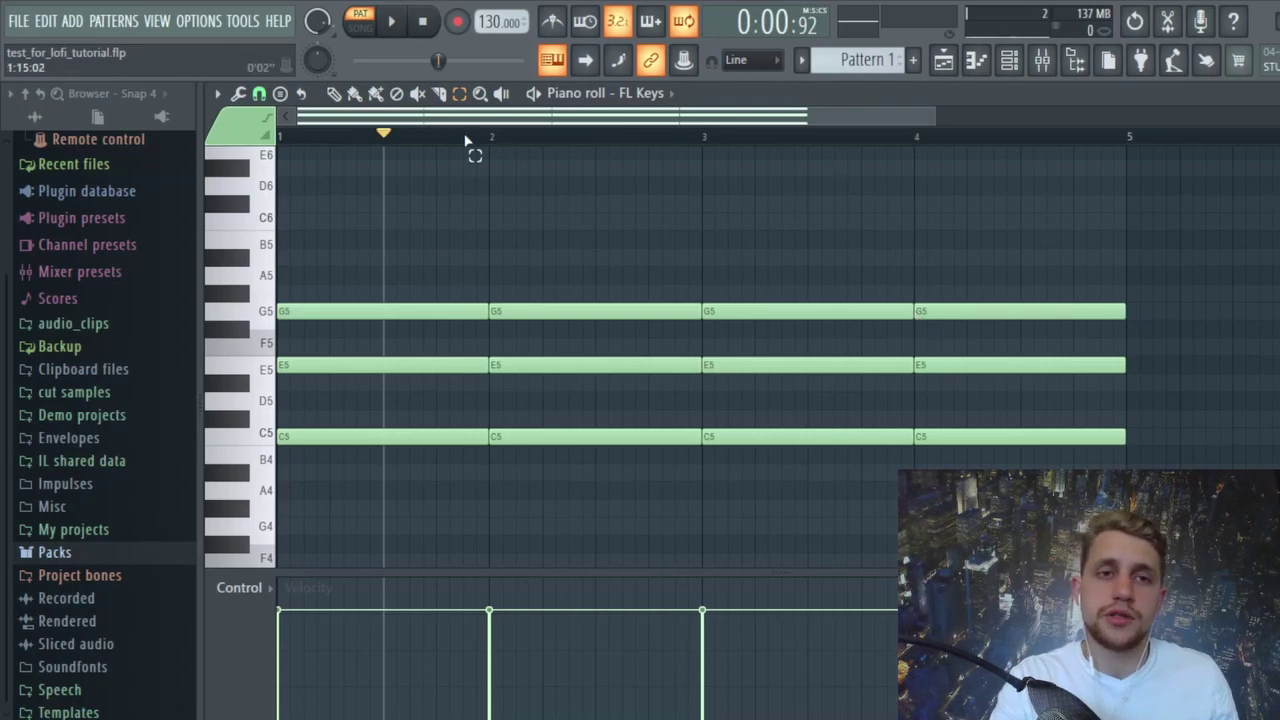
In bar 2, raise the E5 note to F5 and the G5 note to A5, and play the pattern from the start.
{"action": "left_click", "coordinate": [334, 93]}
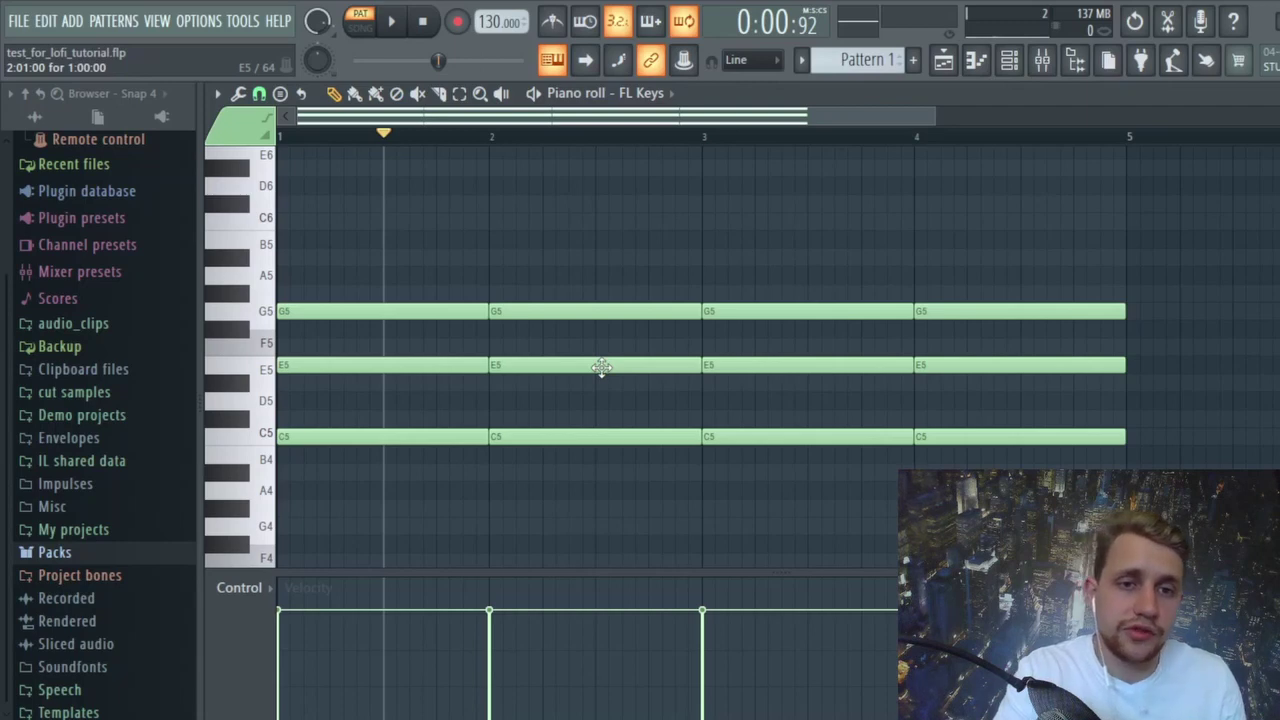
{"action": "left_click_drag", "start_coordinate": [601, 367], "coordinate": [601, 347]}
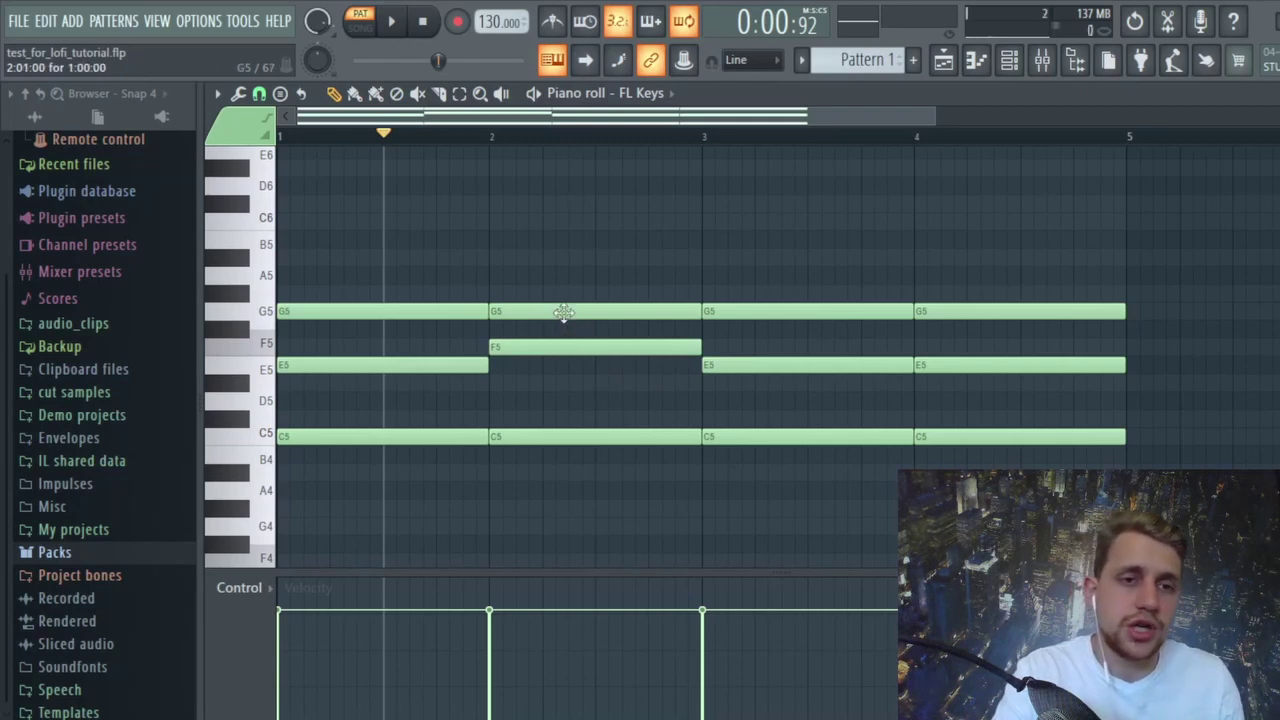
{"action": "left_click_drag", "start_coordinate": [564, 313], "coordinate": [563, 276]}
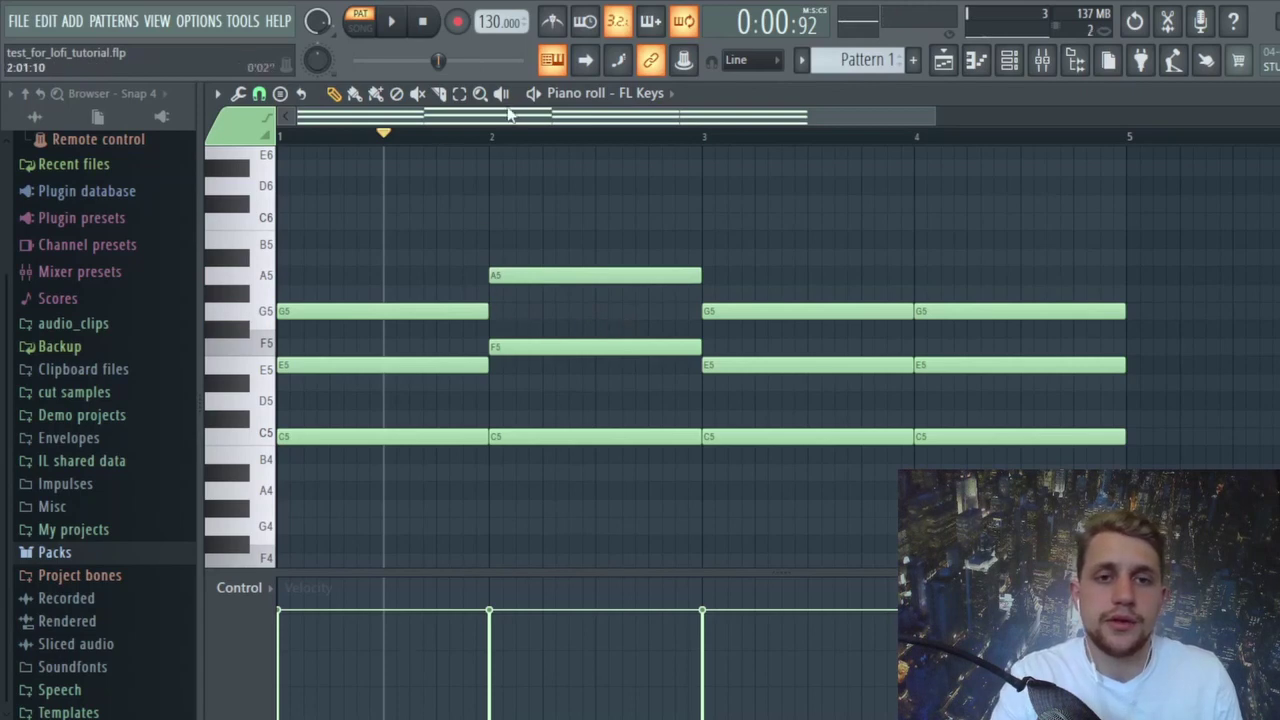
{"action": "left_click", "coordinate": [281, 135]}
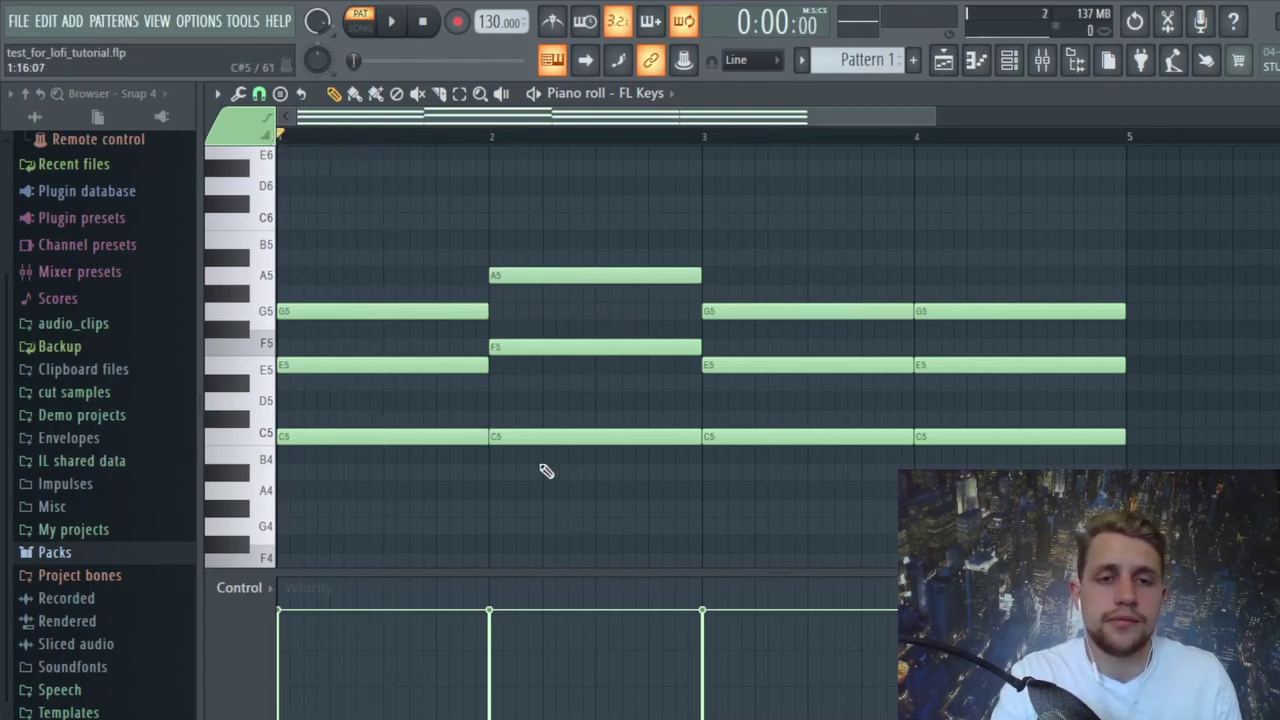
{"action": "key", "text": "space"}
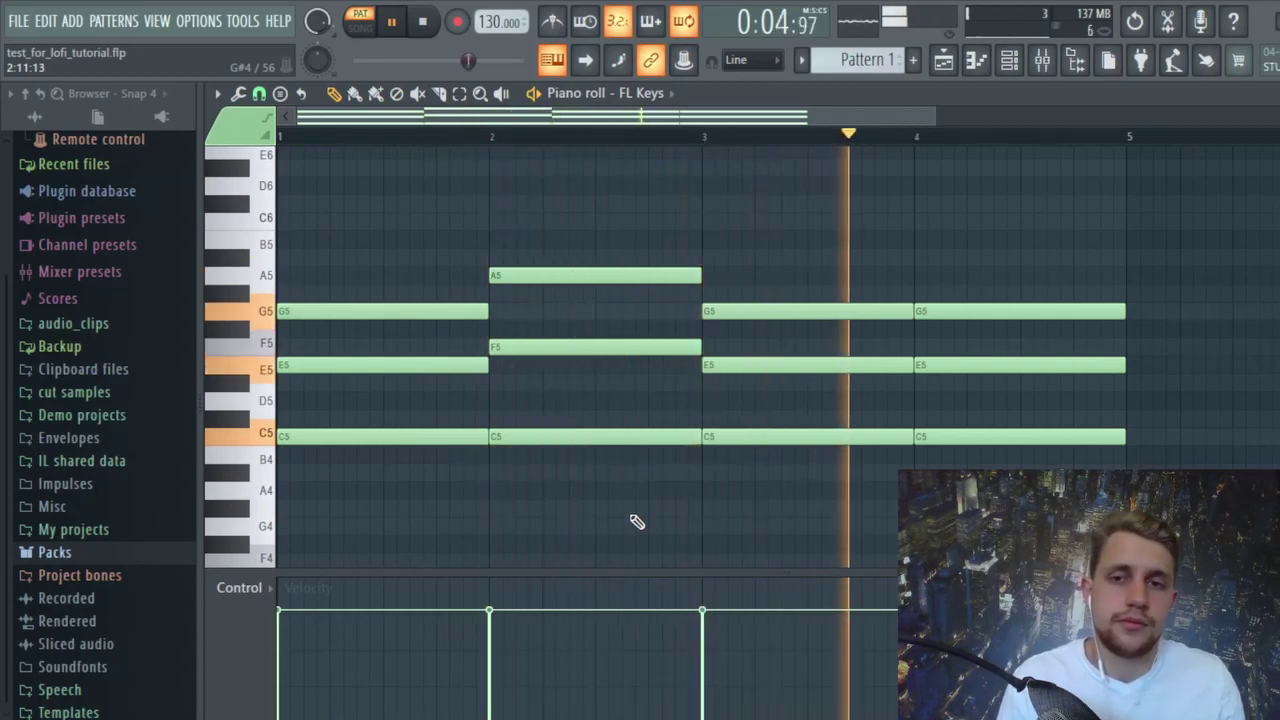
{"action": "key", "text": "space"}
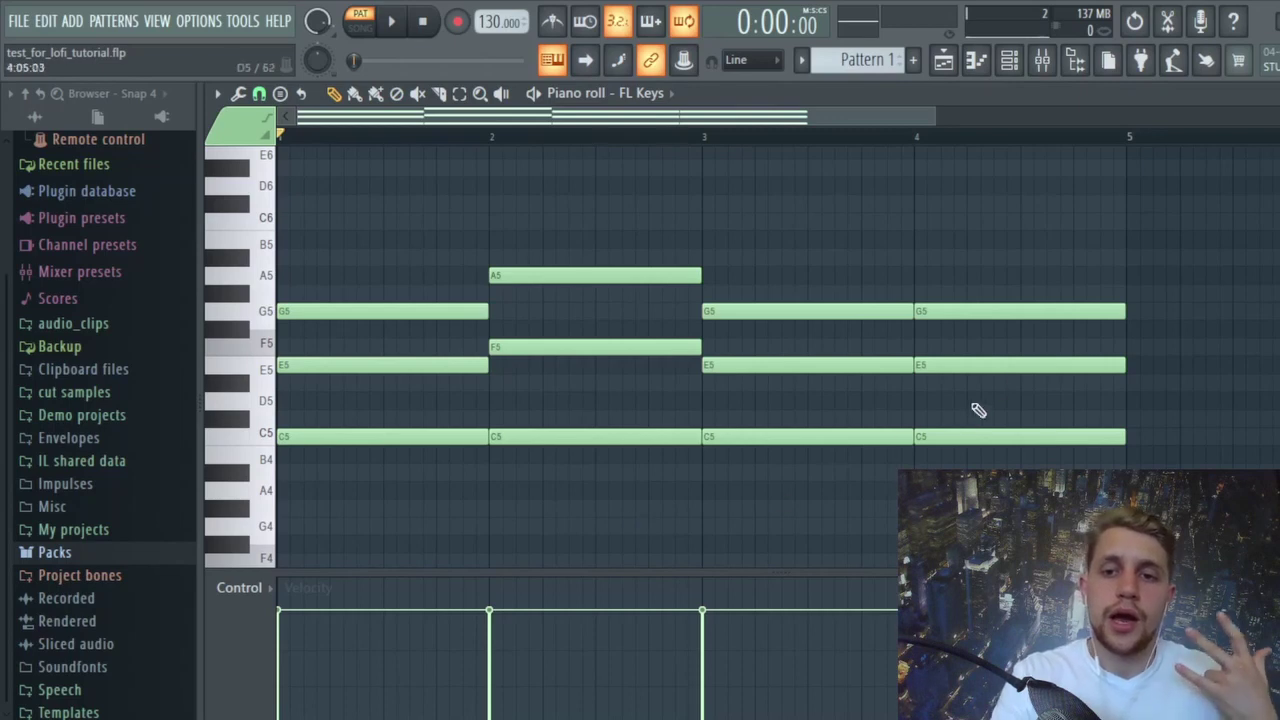
In bar 4, lower the E5 note to D5 and the G5 note to F5, and play back the progression.
{"action": "left_click_drag", "start_coordinate": [995, 371], "coordinate": [995, 408]}
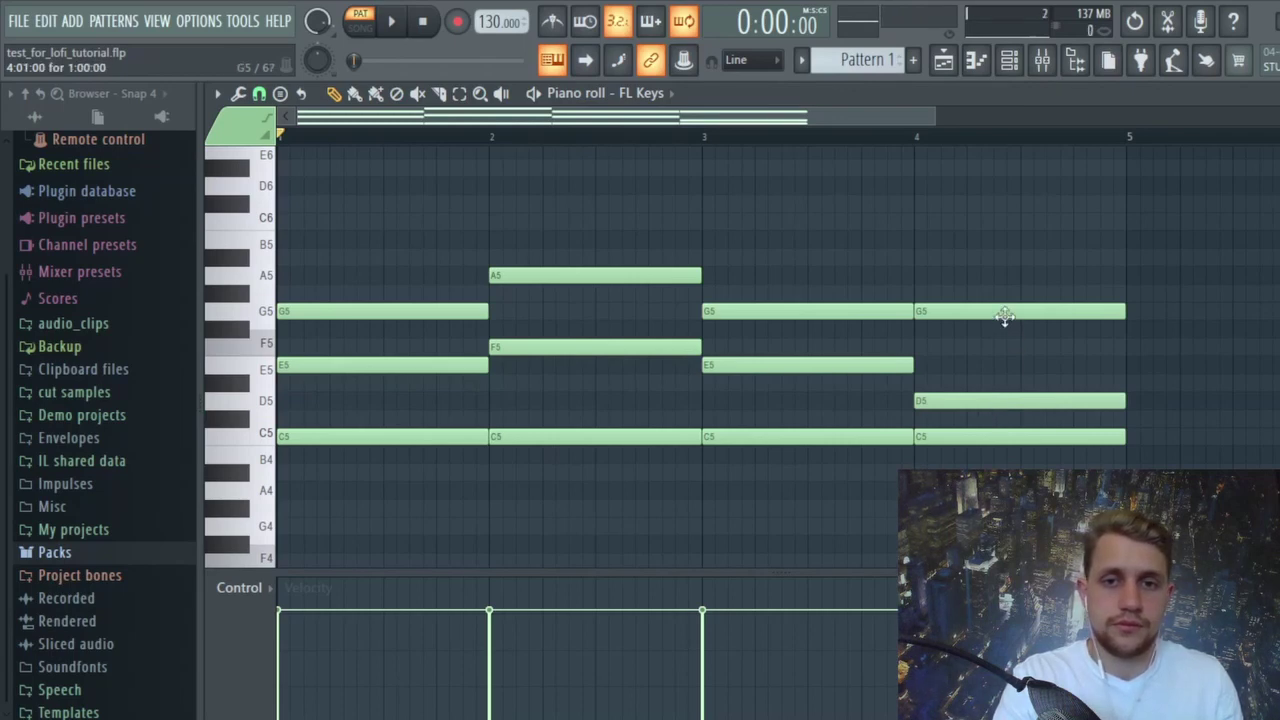
{"action": "left_click_drag", "start_coordinate": [1005, 317], "coordinate": [1009, 366]}
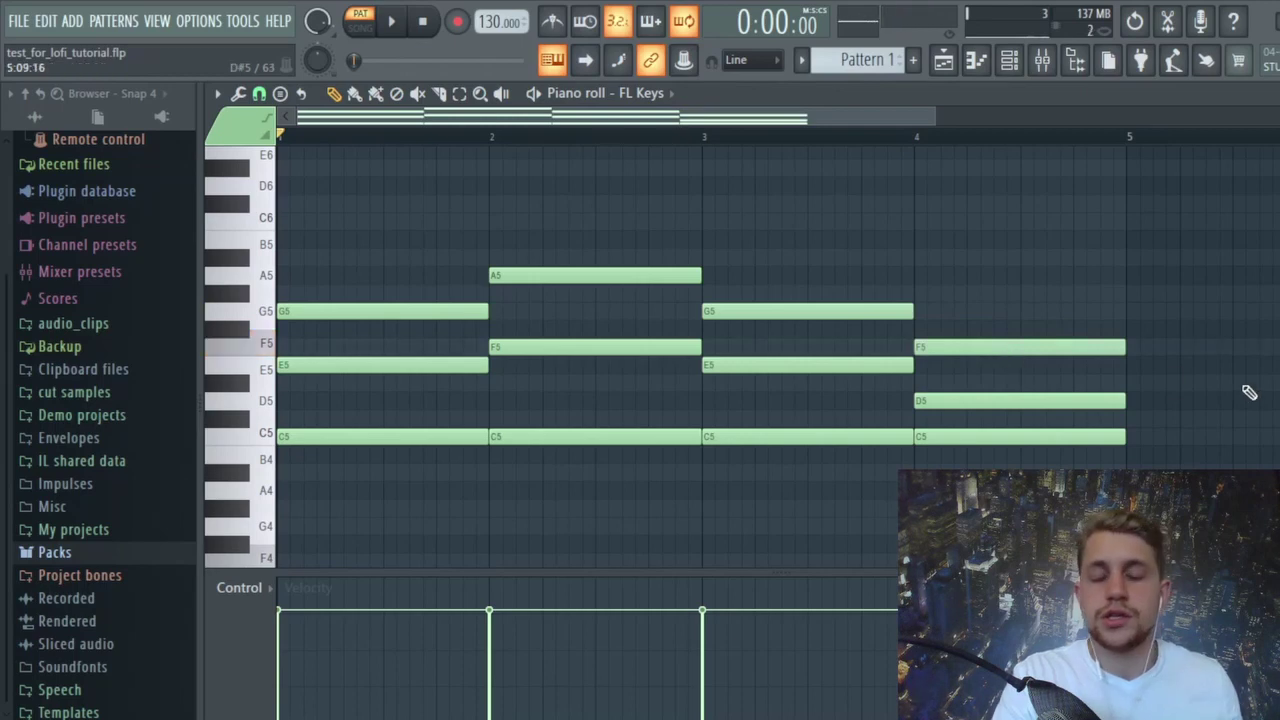
{"action": "key", "text": "space"}
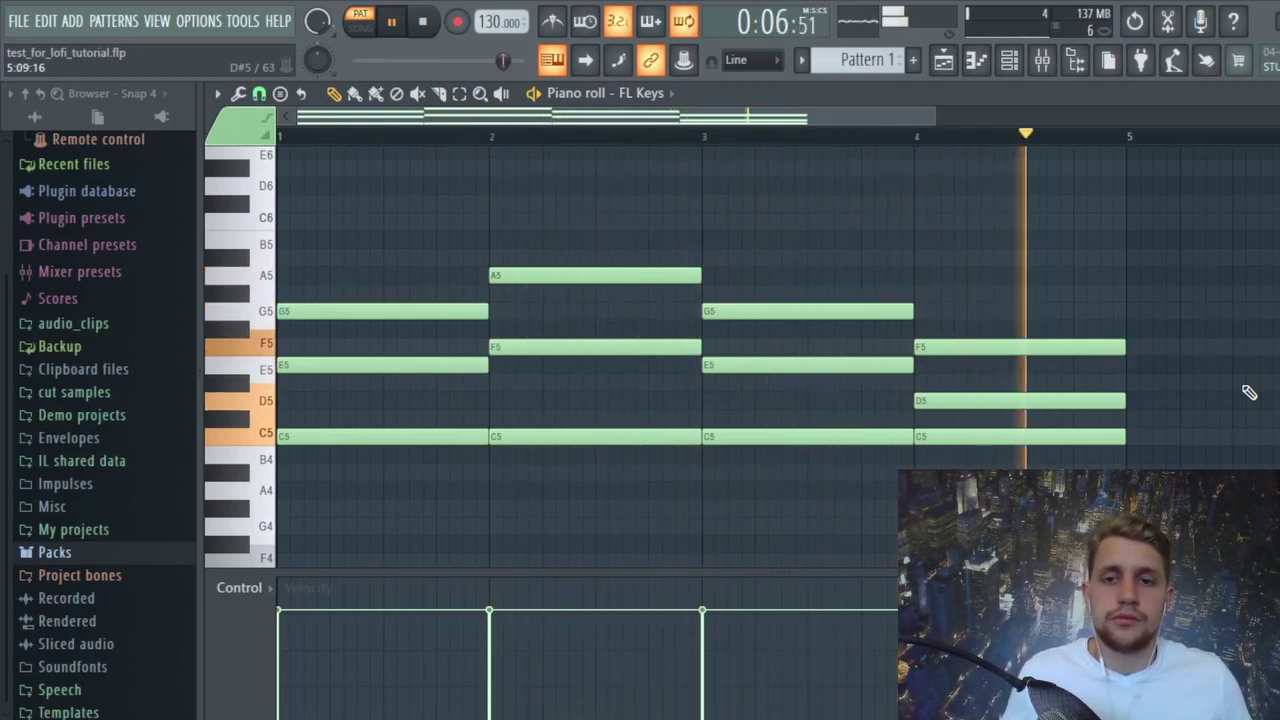
{"action": "key", "text": "space"}
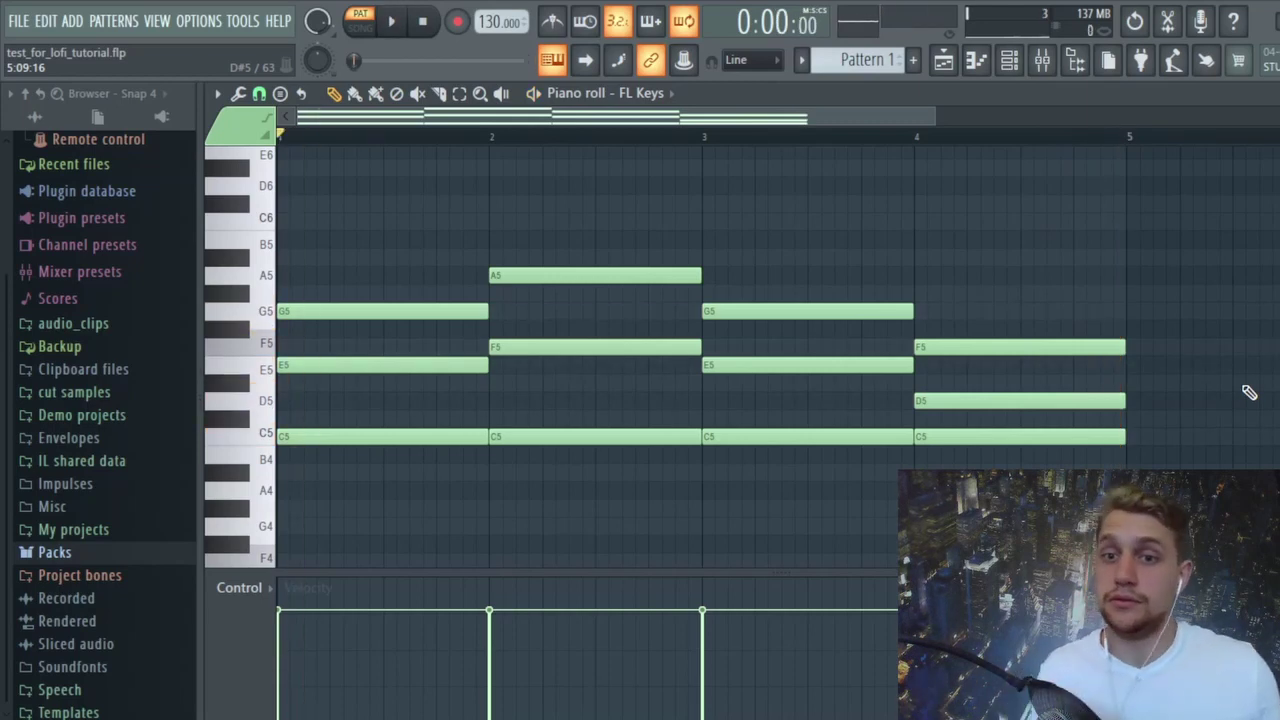
Raise the top note of the bar 4 chord to G5 and play back the progression.
{"action": "left_click", "coordinate": [1043, 350]}
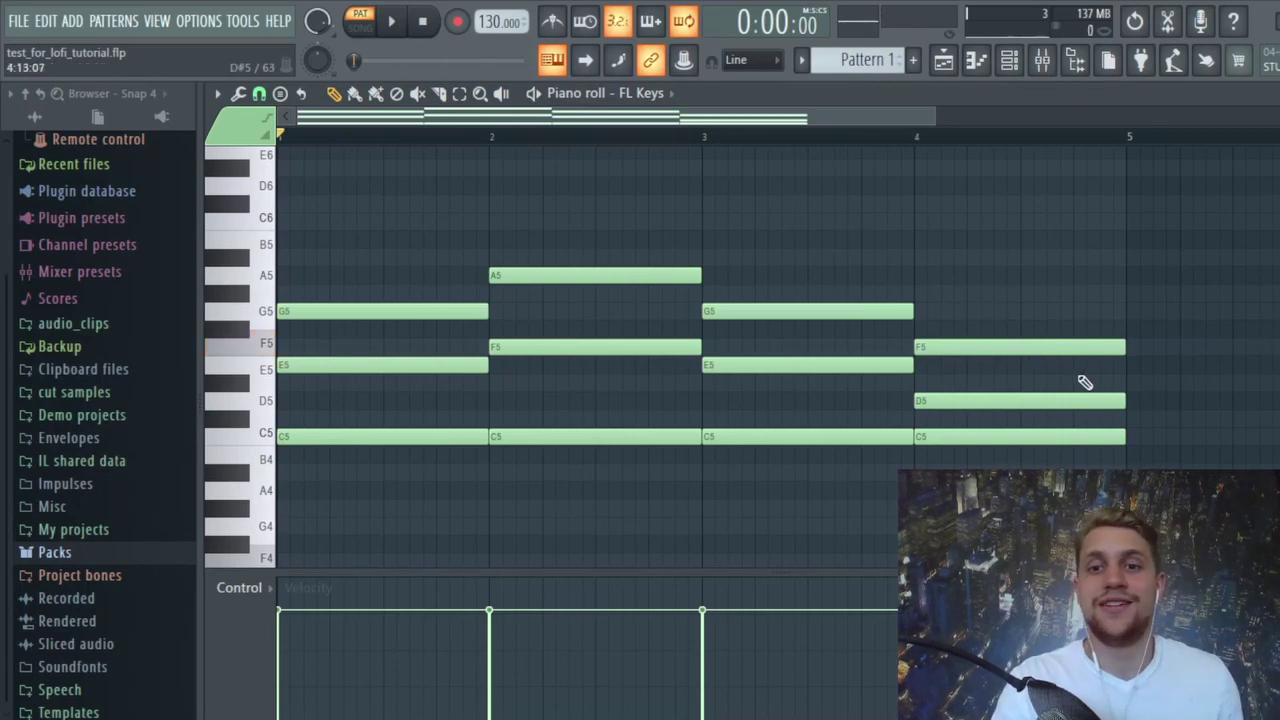
{"action": "left_click", "coordinate": [1011, 348]}
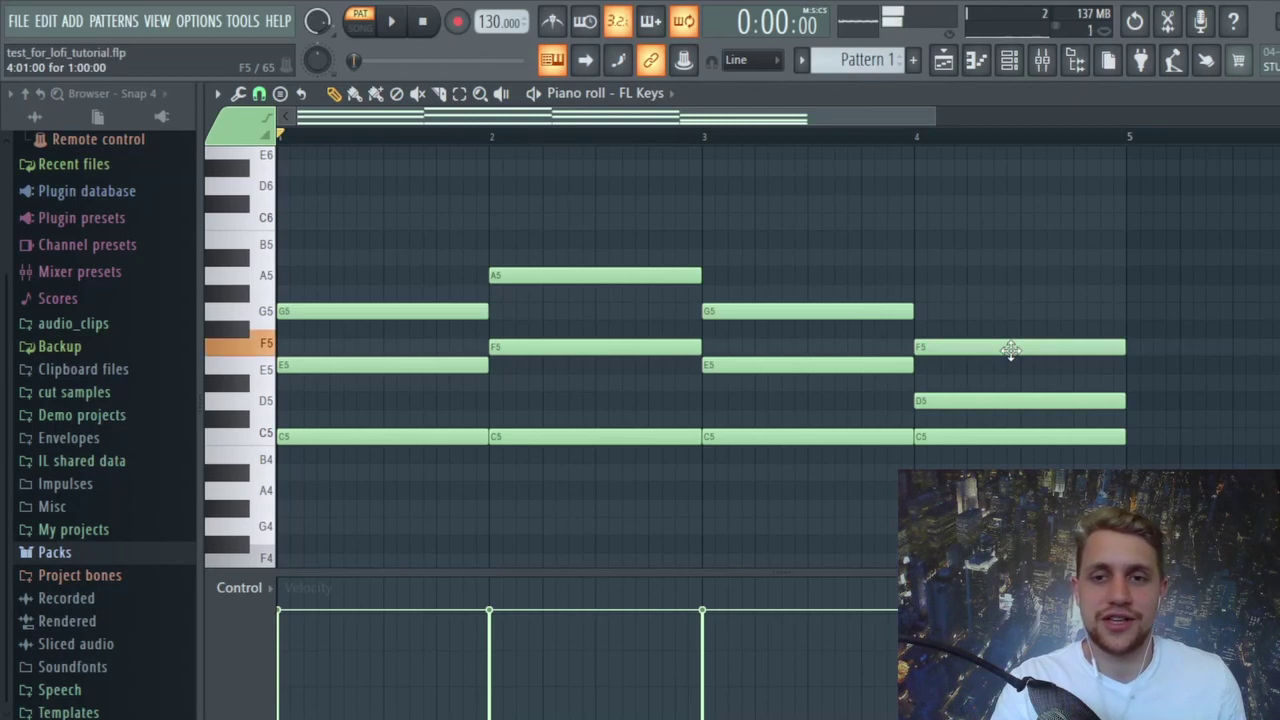
{"action": "left_click_drag", "start_coordinate": [1012, 341], "coordinate": [1015, 310]}
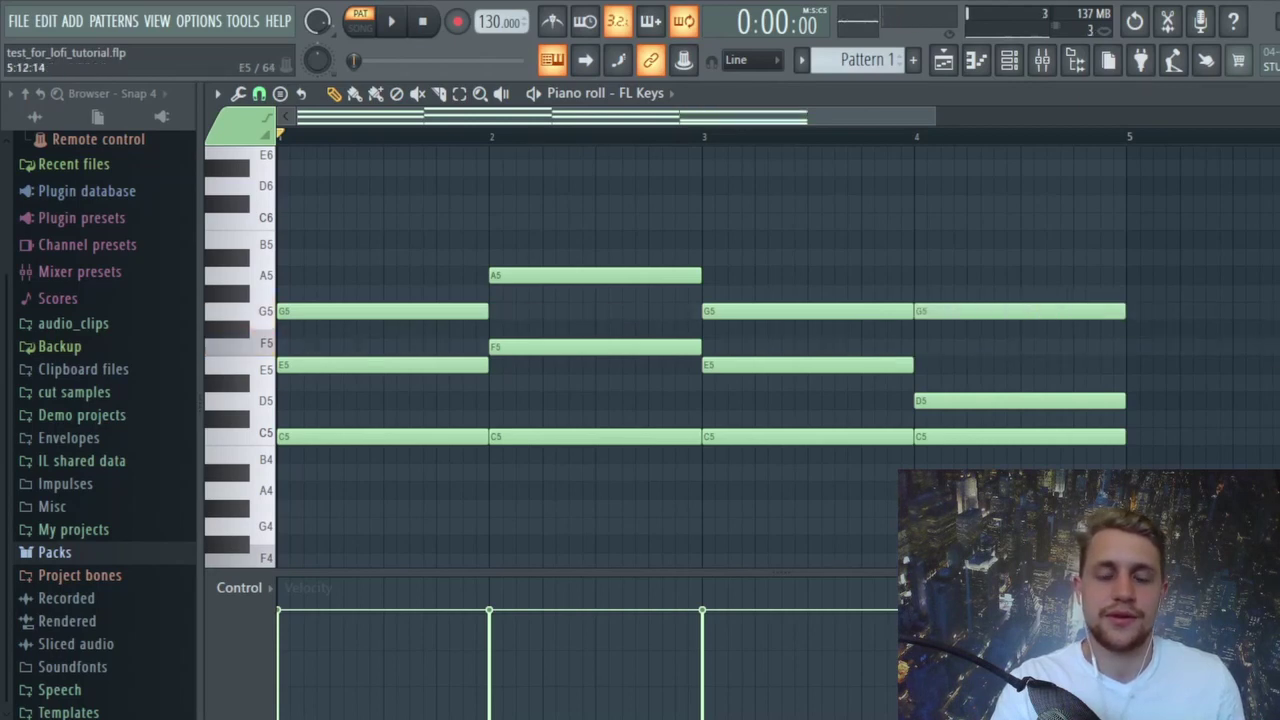
{"action": "key", "text": "space"}
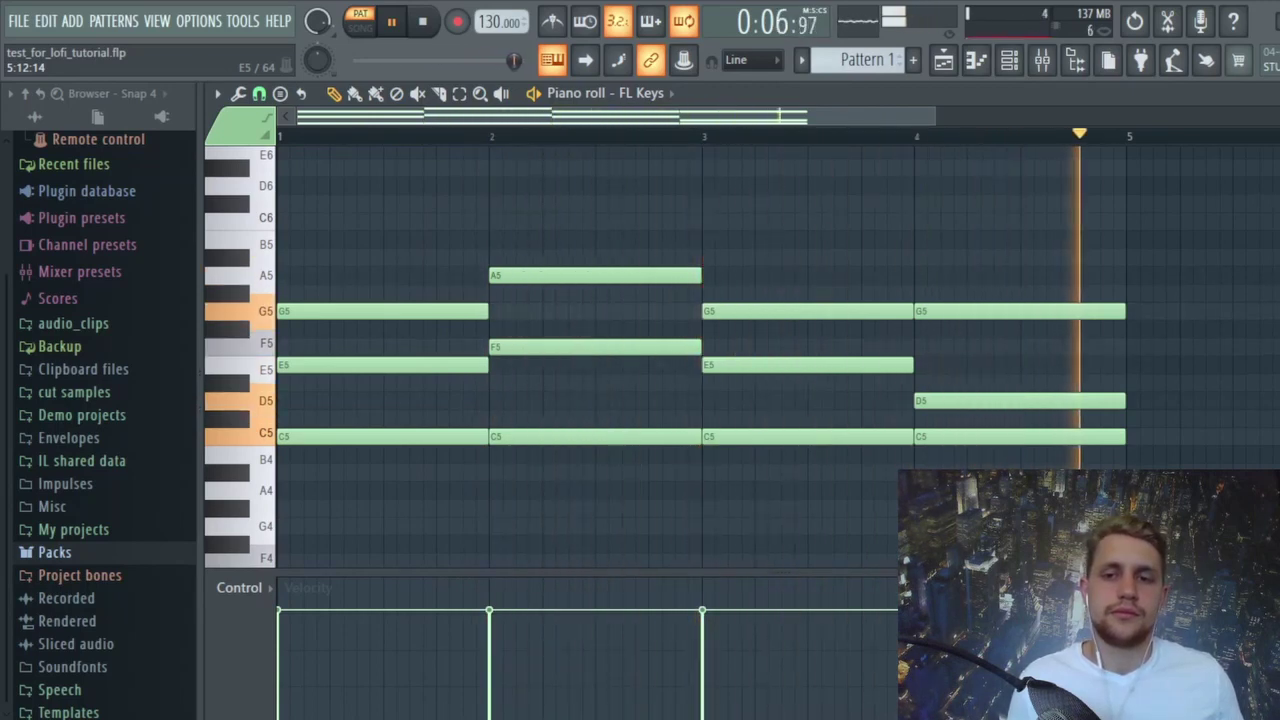
{"action": "key", "text": "space"}
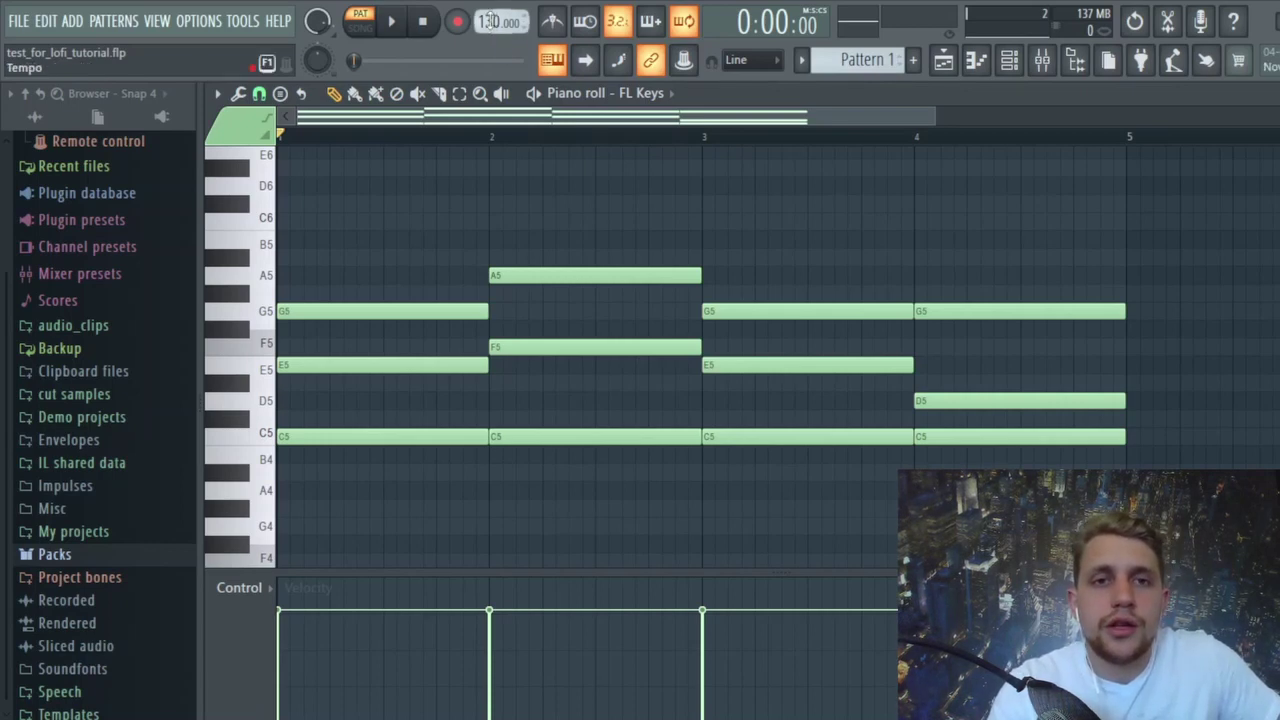
Set the project tempo to 90 BPM and play back the chord progression at that speed.
{"action": "left_click", "coordinate": [488, 20]}
{"action": "left_click_drag", "start_coordinate": [488, 20], "coordinate": [488, 100]}
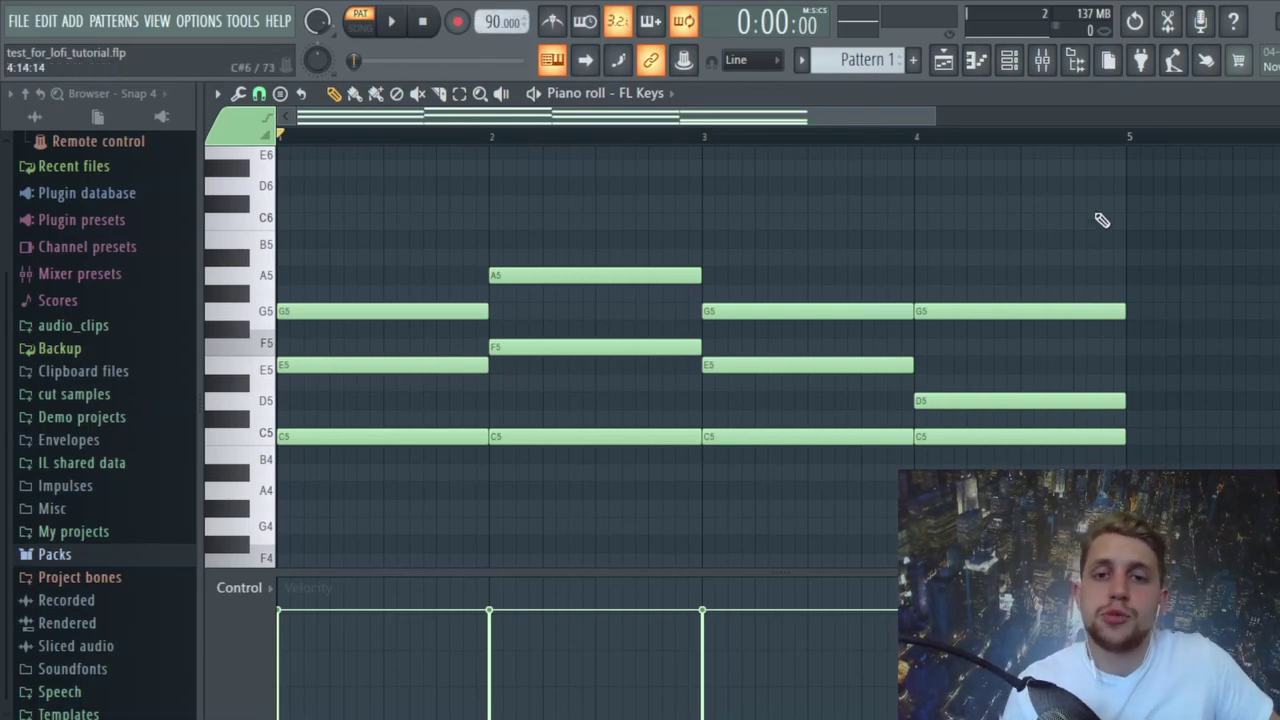
{"action": "key", "text": "space"}
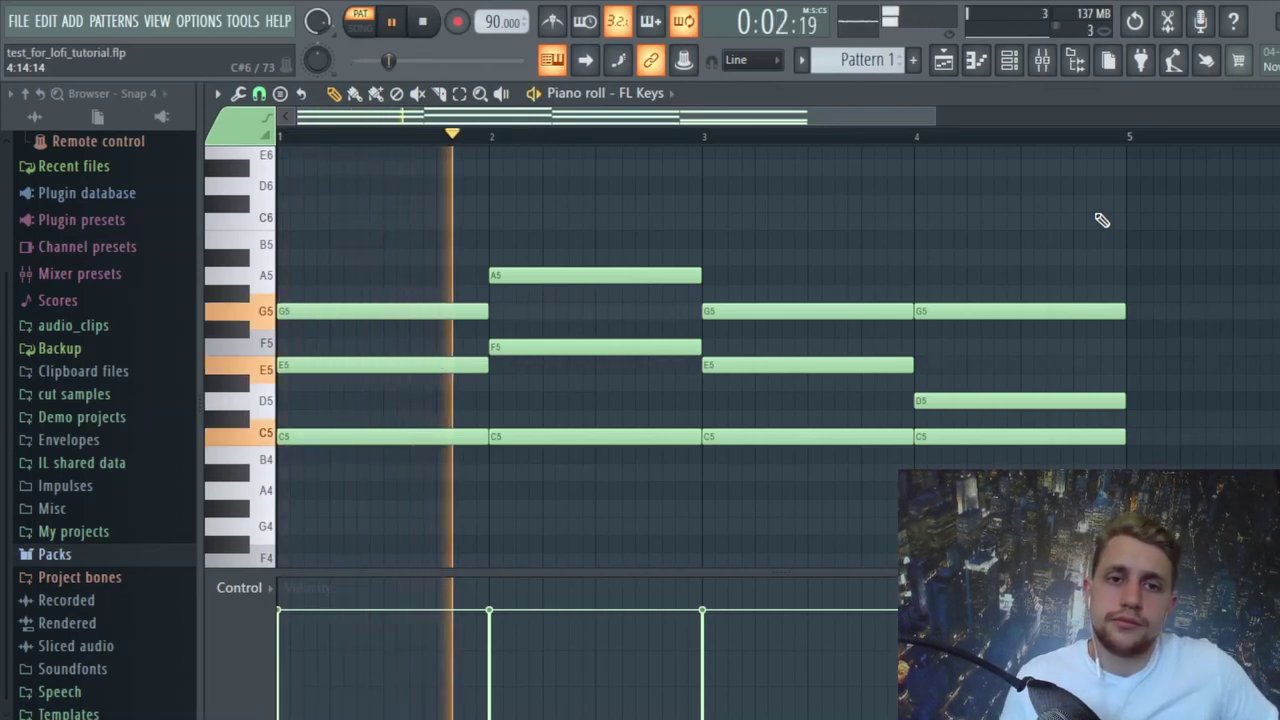
{"action": "key", "text": "space"}
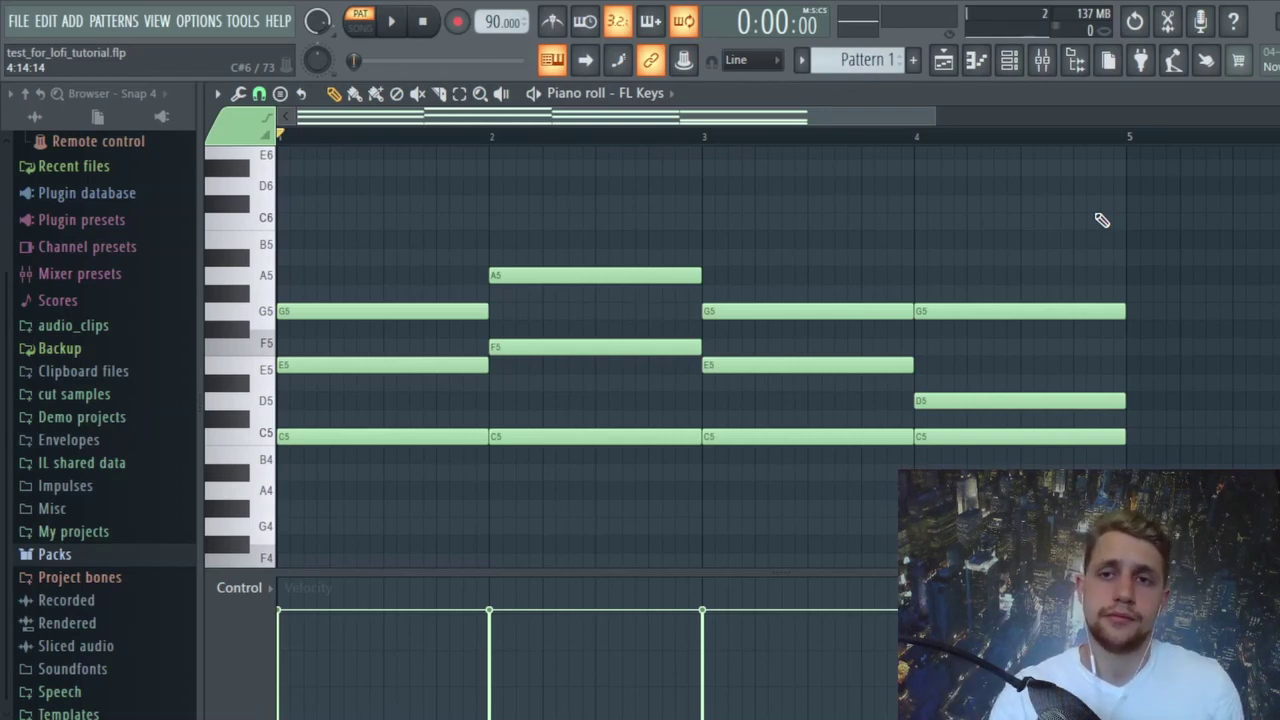
Show the channel rack and the mixer, and look at the Insert 4 and Insert 2 mixer tracks.
{"action": "left_click", "coordinate": [1010, 61]}
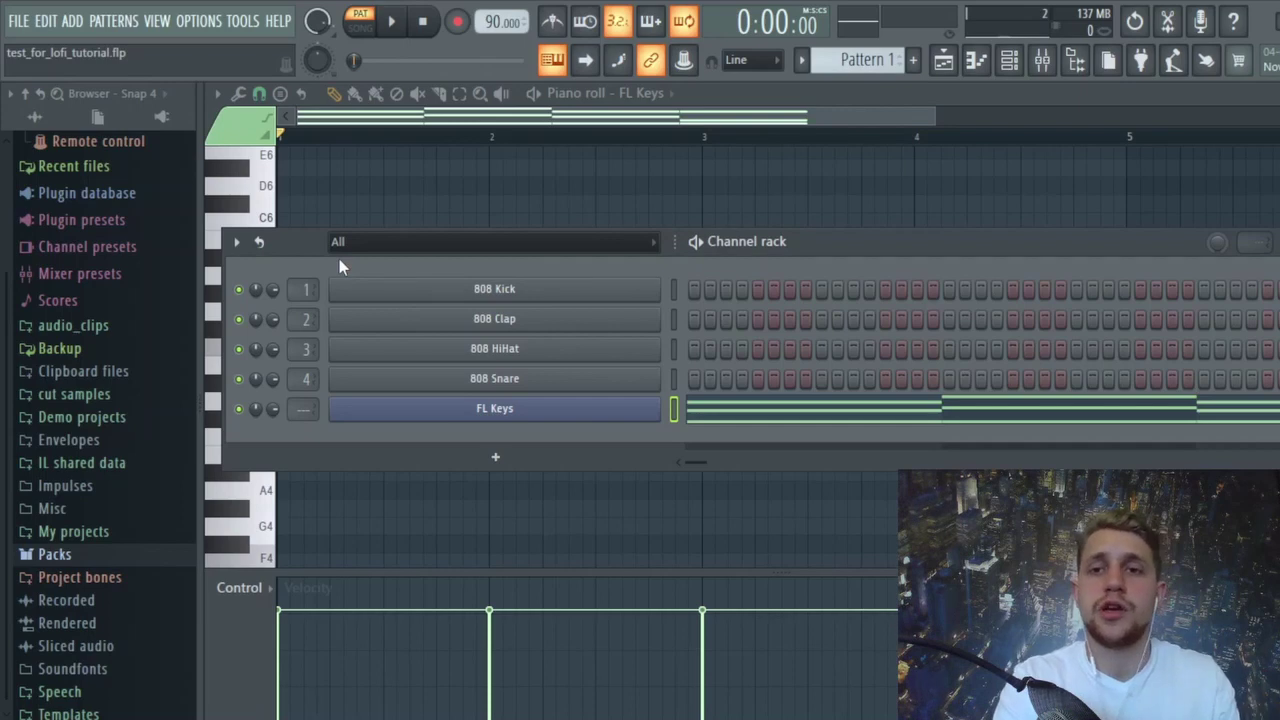
{"action": "left_click", "coordinate": [1048, 70]}
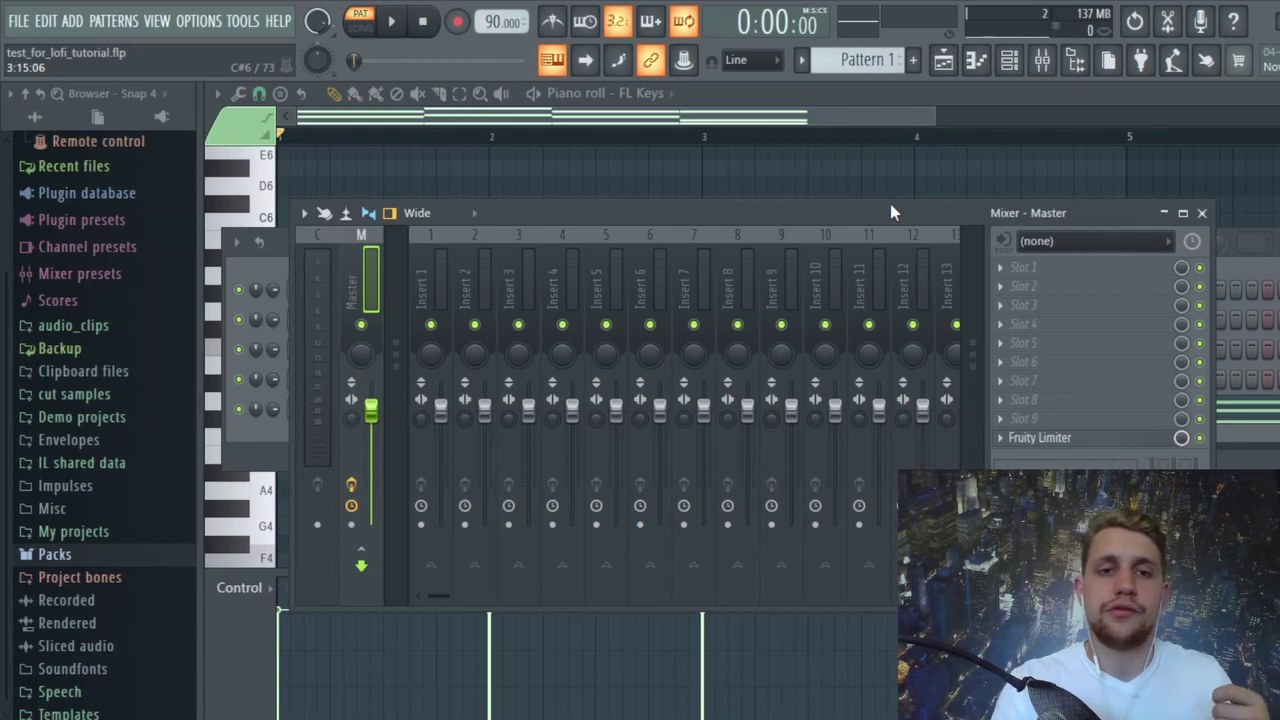
{"action": "left_click", "coordinate": [561, 269]}
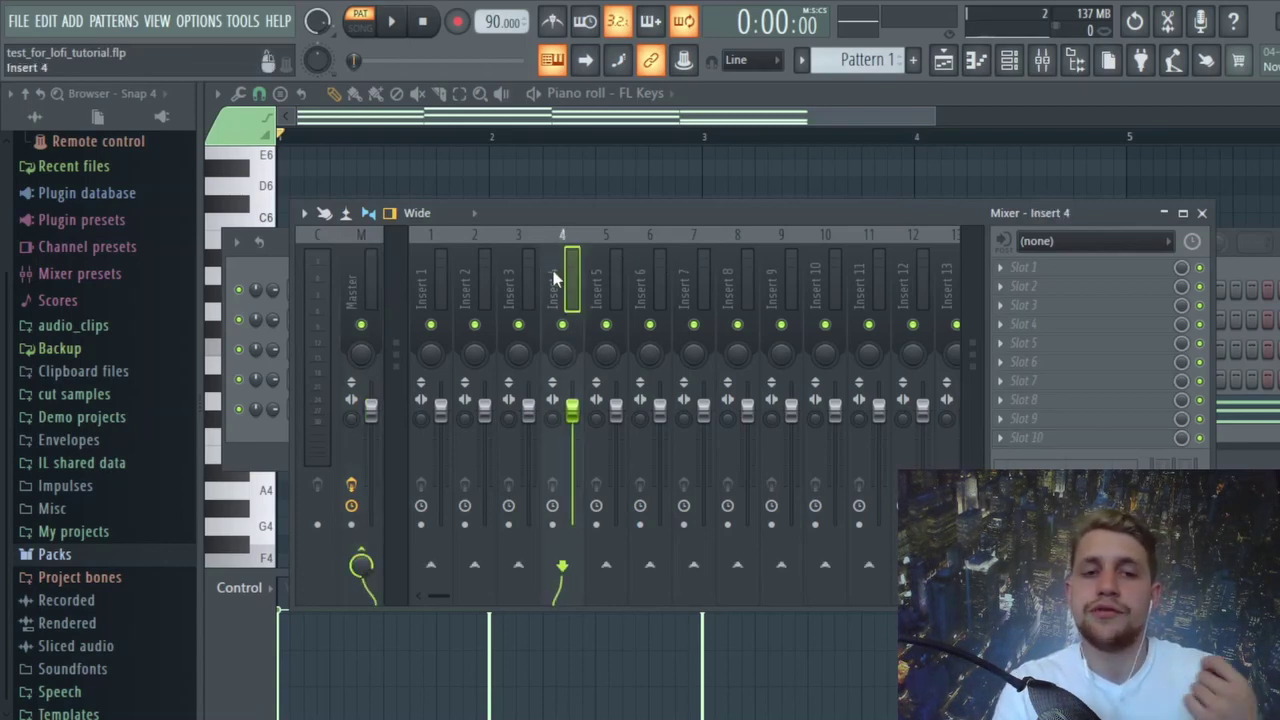
{"action": "left_click", "coordinate": [472, 286]}
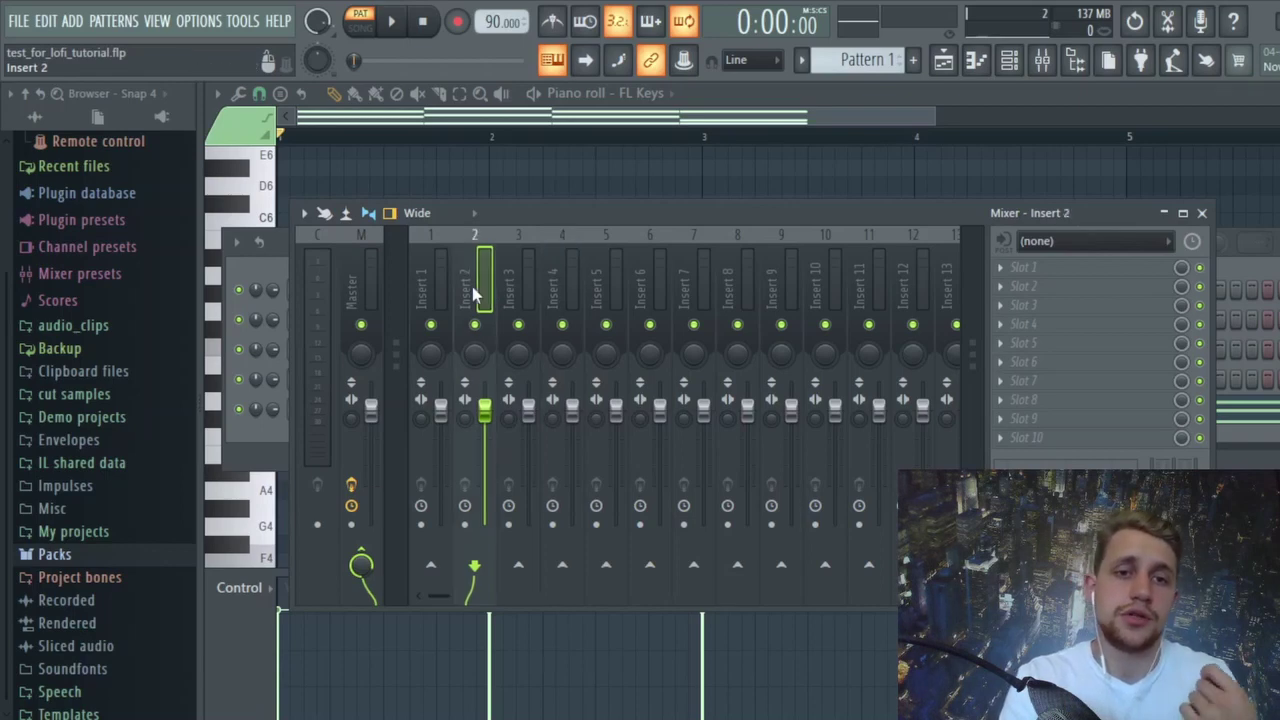
Route the FL Keys channel to mixer track 5 and play the pattern with the mixer shown.
{"action": "left_click", "coordinate": [1016, 66]}
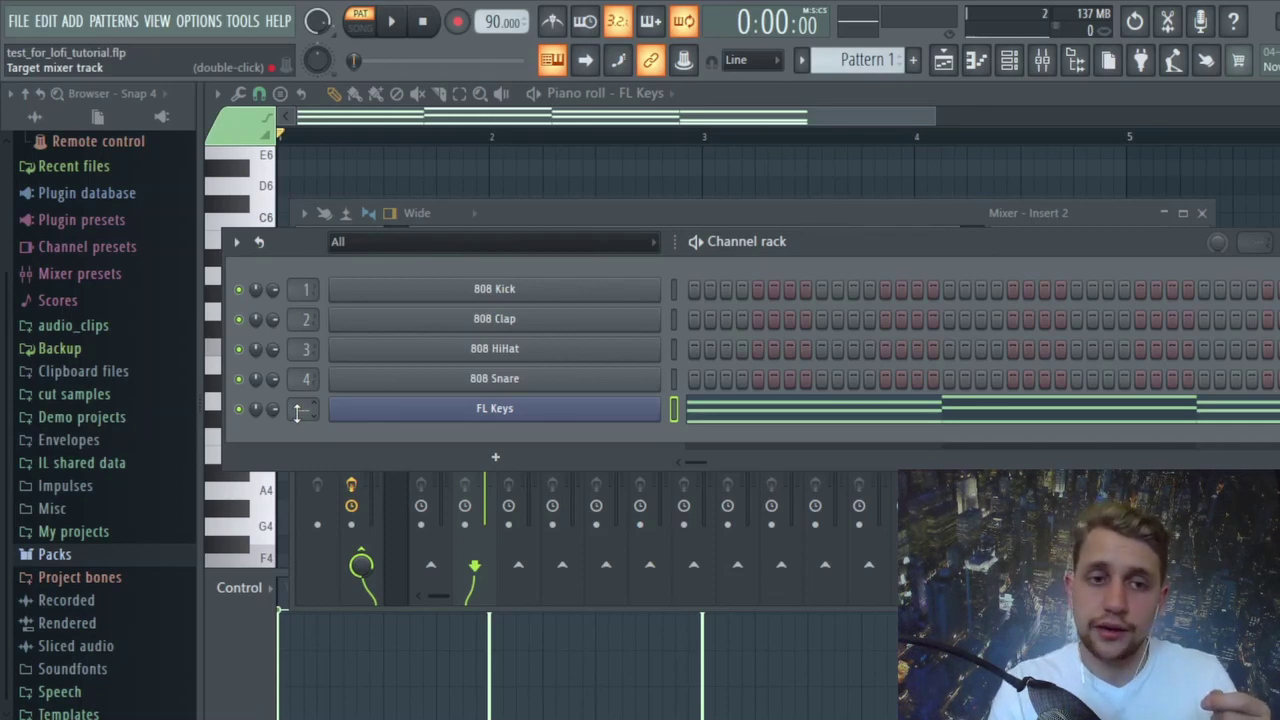
{"action": "left_click_drag", "start_coordinate": [297, 413], "coordinate": [297, 386]}
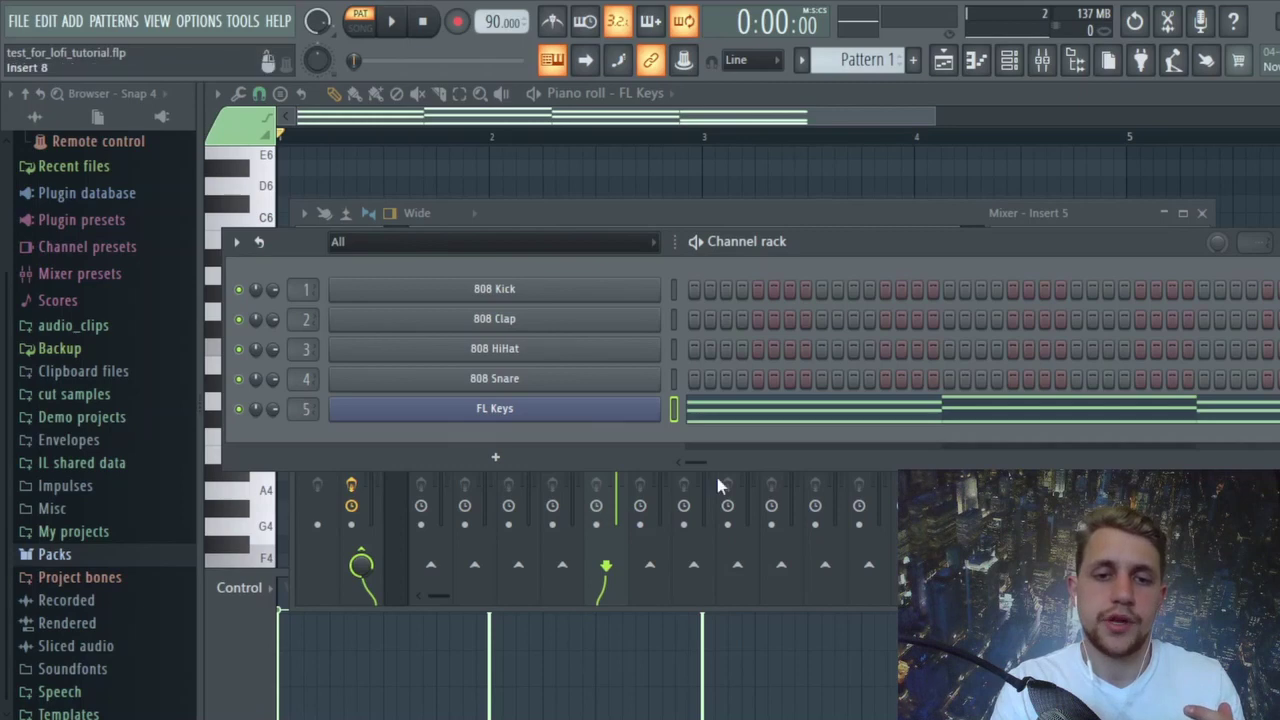
{"action": "left_click", "coordinate": [313, 585]}
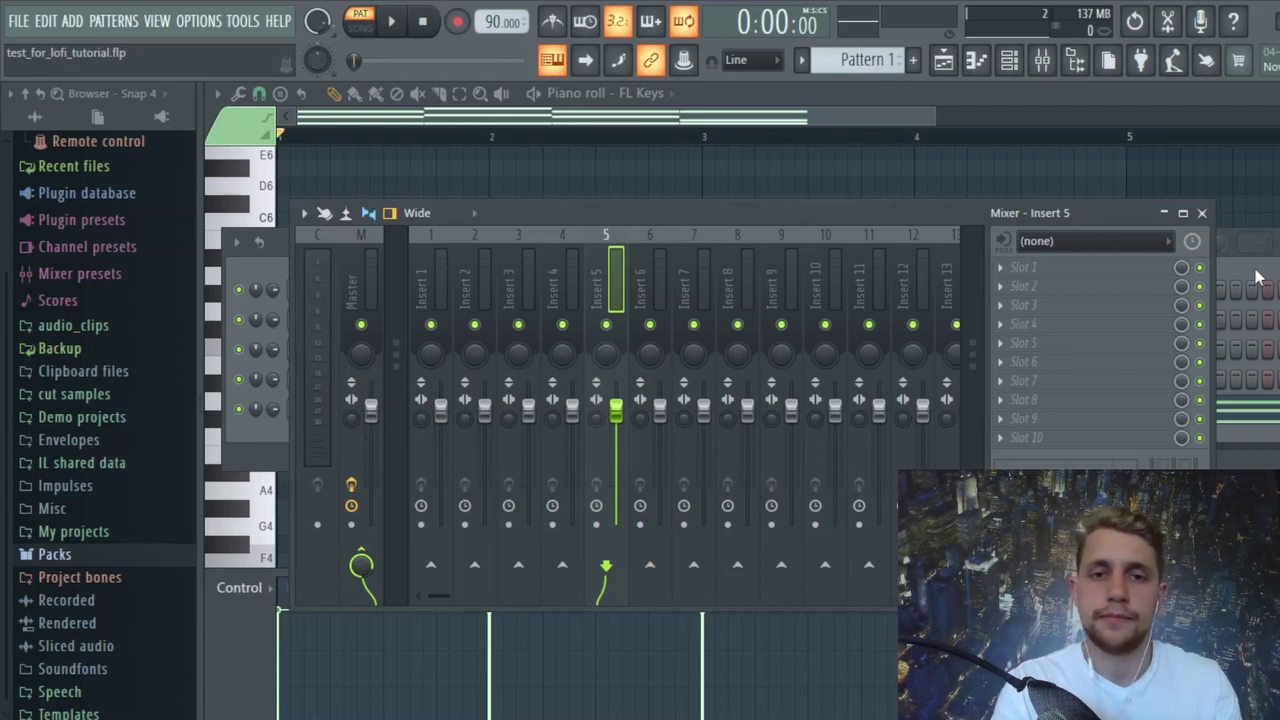
{"action": "key", "text": "space"}
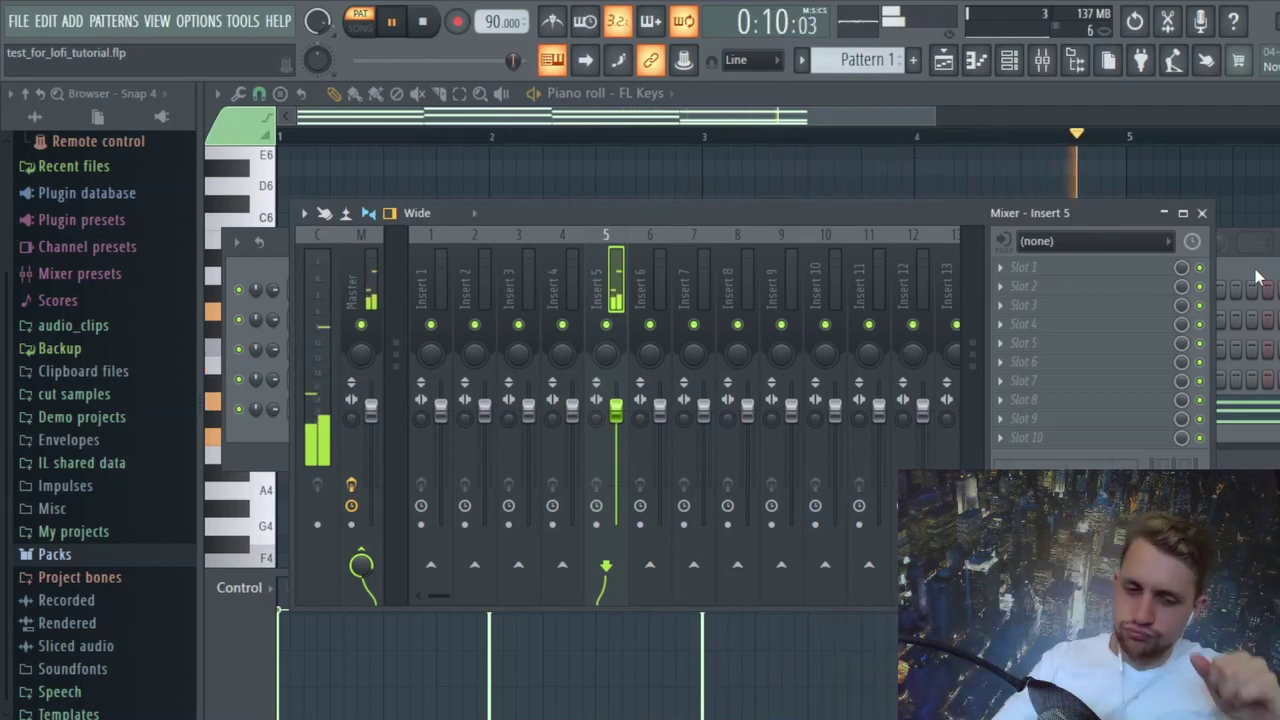
Stop playback, add Fruity Parametric EQ 2 to the first effect slot of Insert 5 and briefly play the pattern through it.
{"action": "key", "text": "space"}
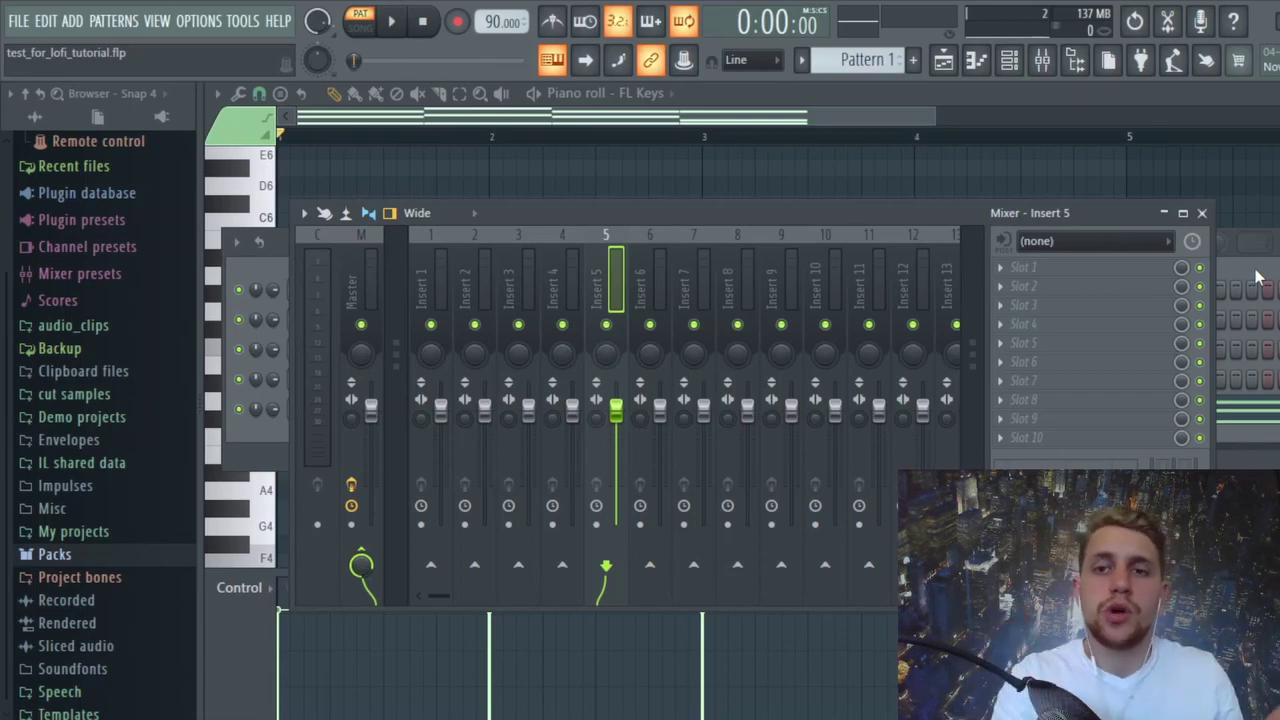
{"action": "left_click", "coordinate": [1058, 277]}
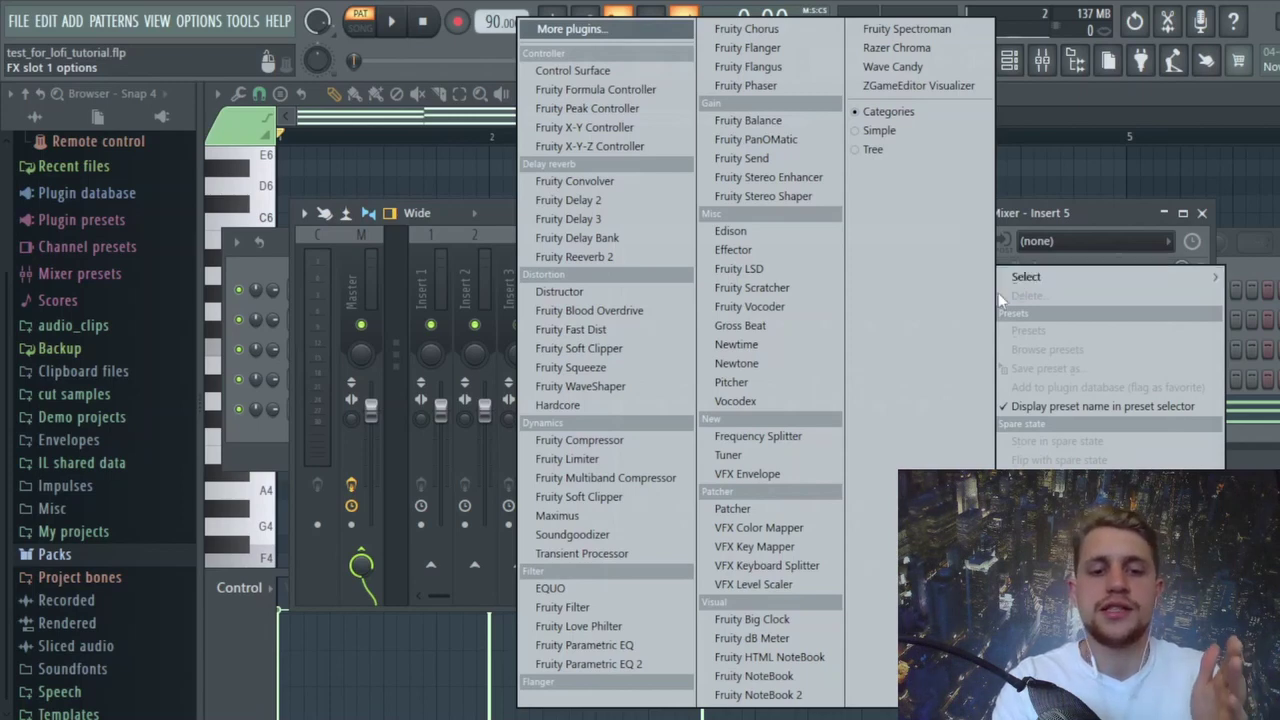
{"action": "left_click", "coordinate": [661, 667]}
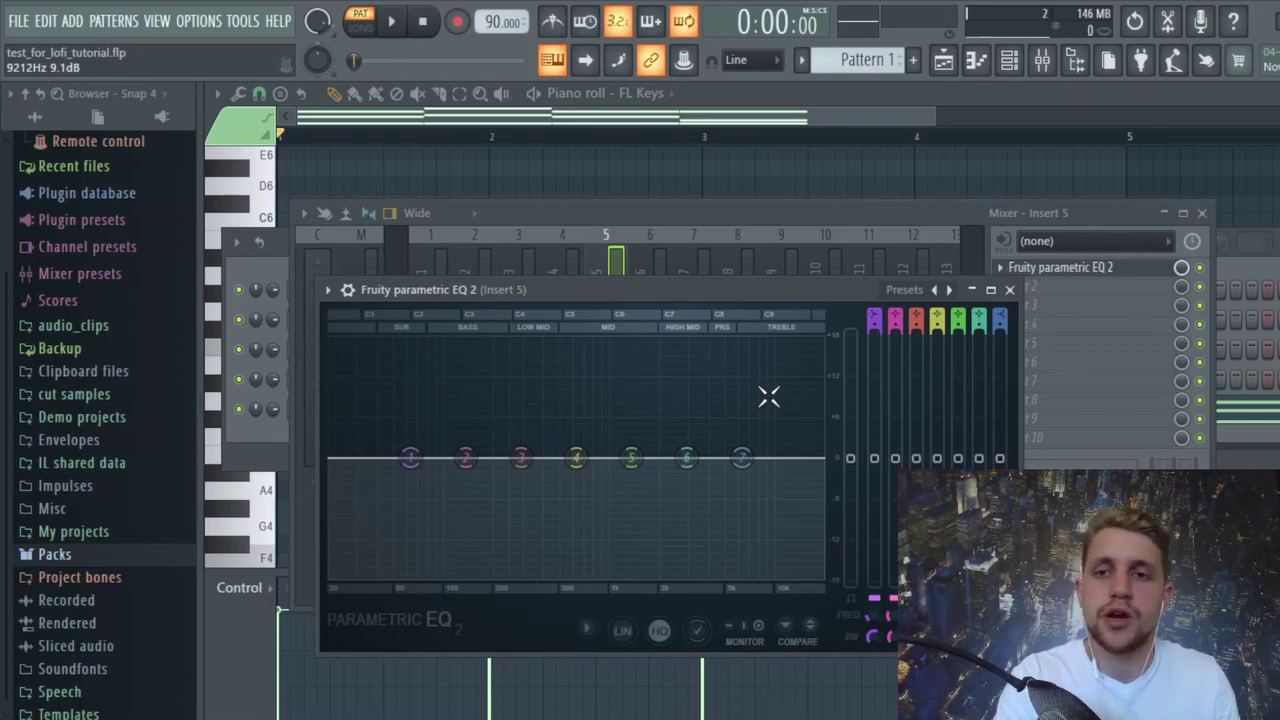
{"action": "key", "text": "space"}
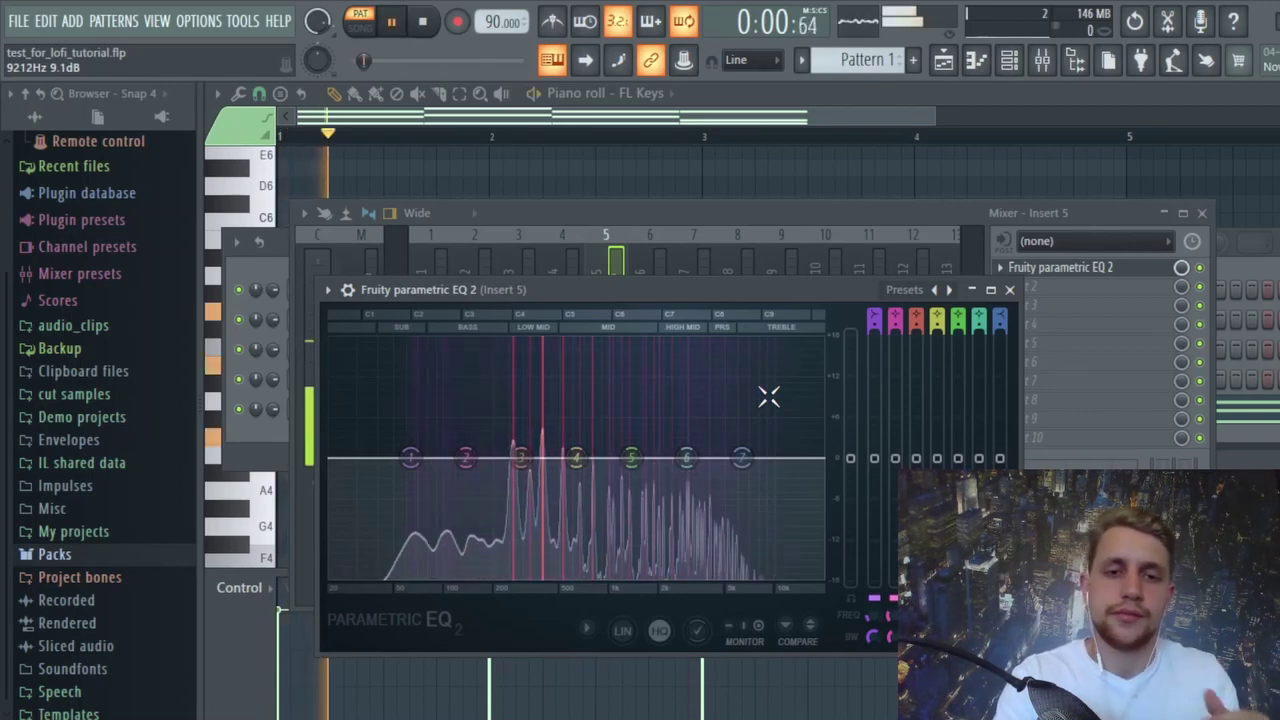
{"action": "key", "text": "space"}
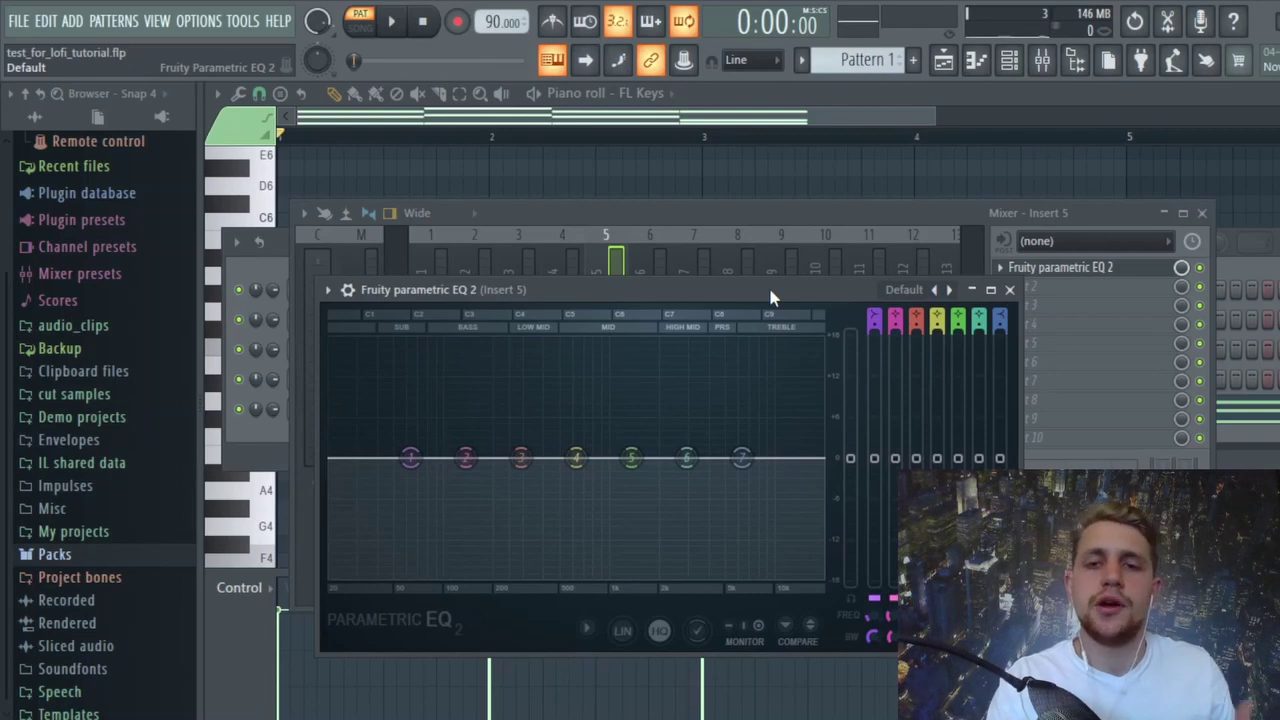
Apply the Radio preset to the Fruity Parametric EQ 2 on Insert 5 and play back the filtered chords.
{"action": "left_click", "coordinate": [903, 292]}
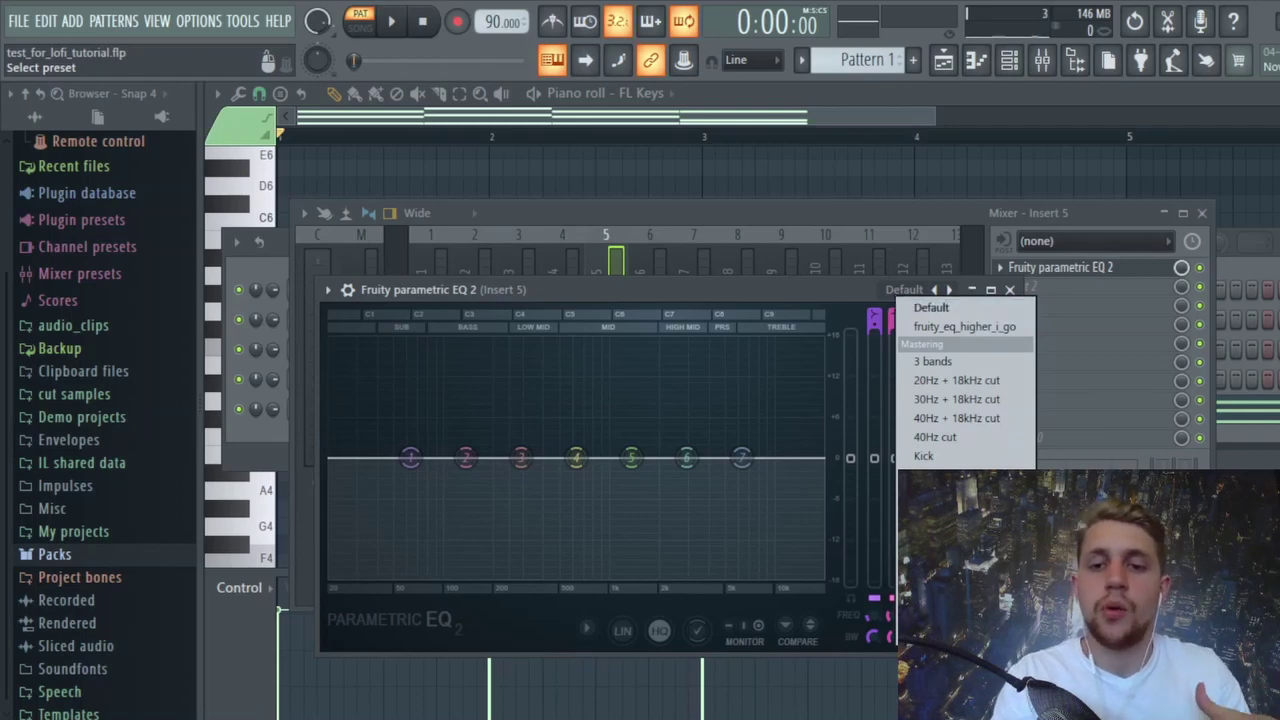
{"action": "left_click", "coordinate": [932, 570]}
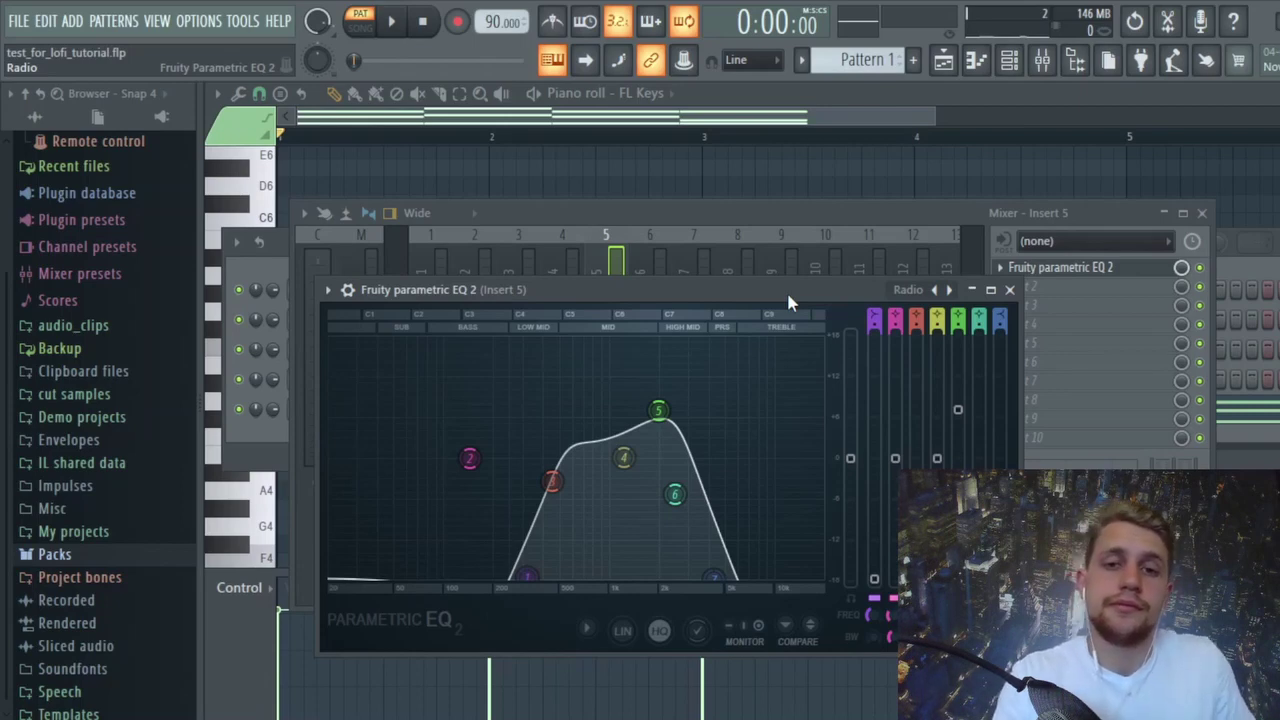
{"action": "key", "text": "space"}
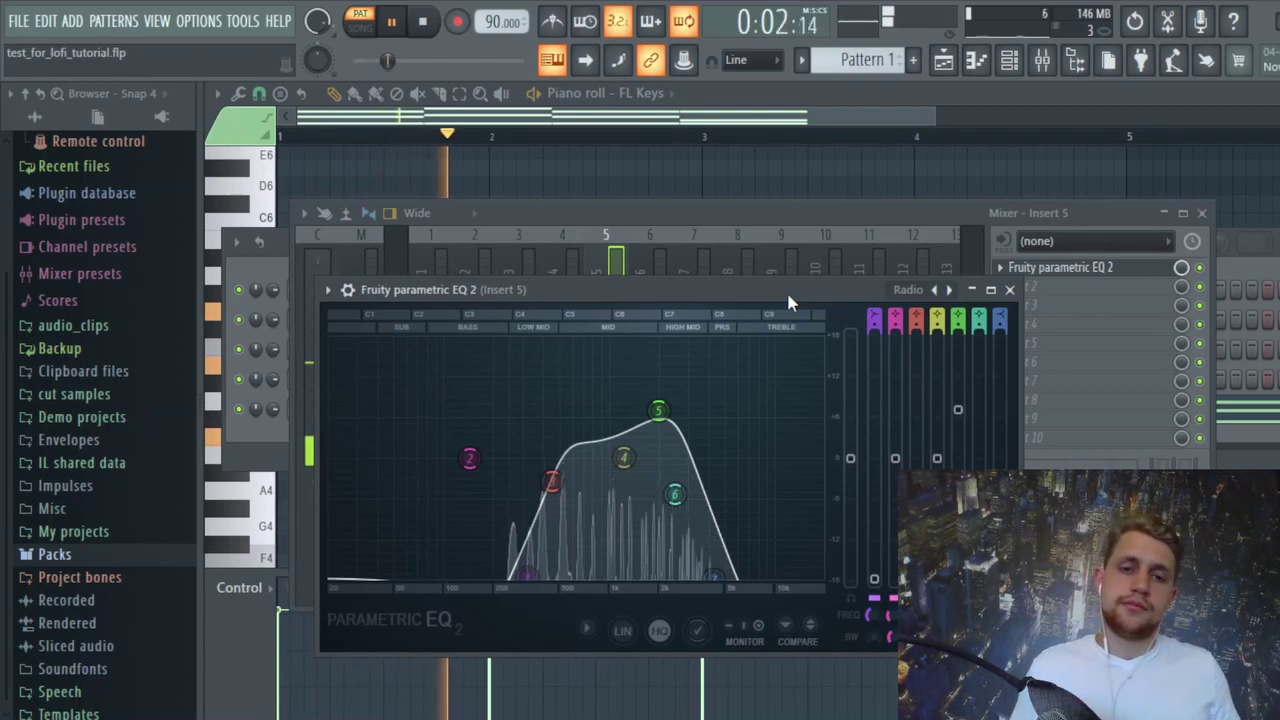
{"action": "key", "text": "space"}
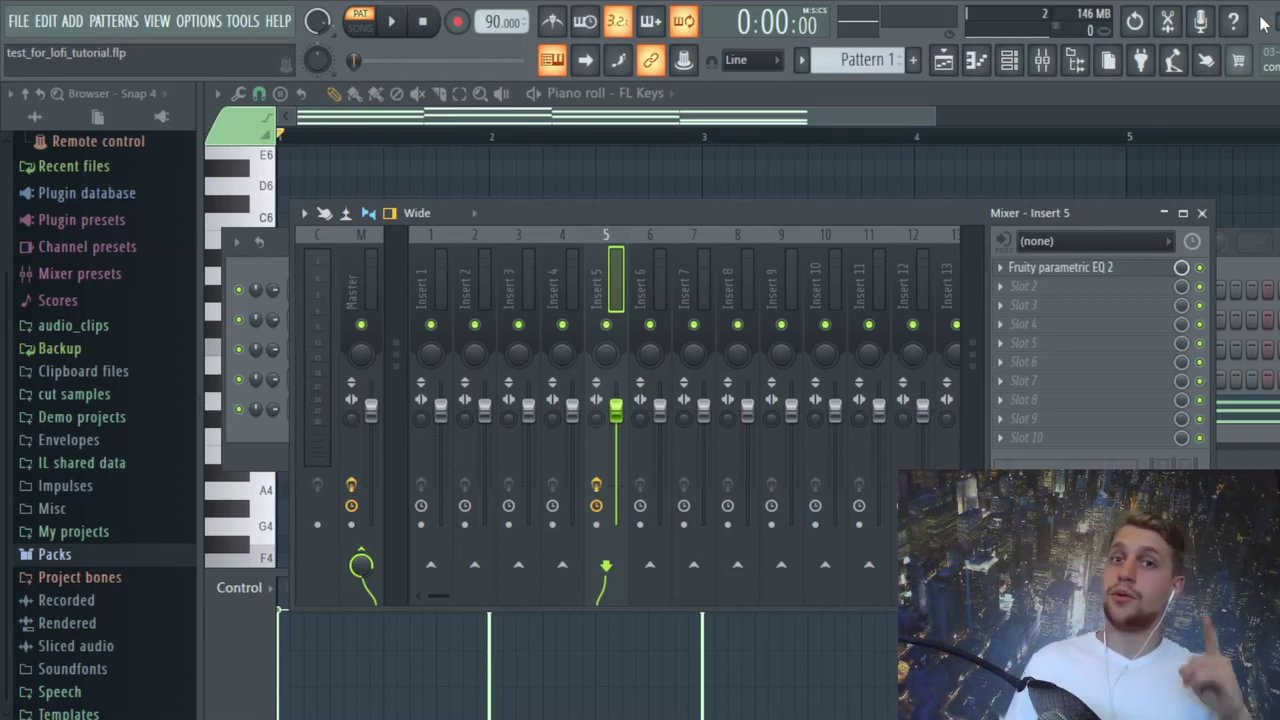
Bring up the channel rack and expand the Packs folder in the browser to look through the sample packs.
{"action": "left_click", "coordinate": [1011, 66]}
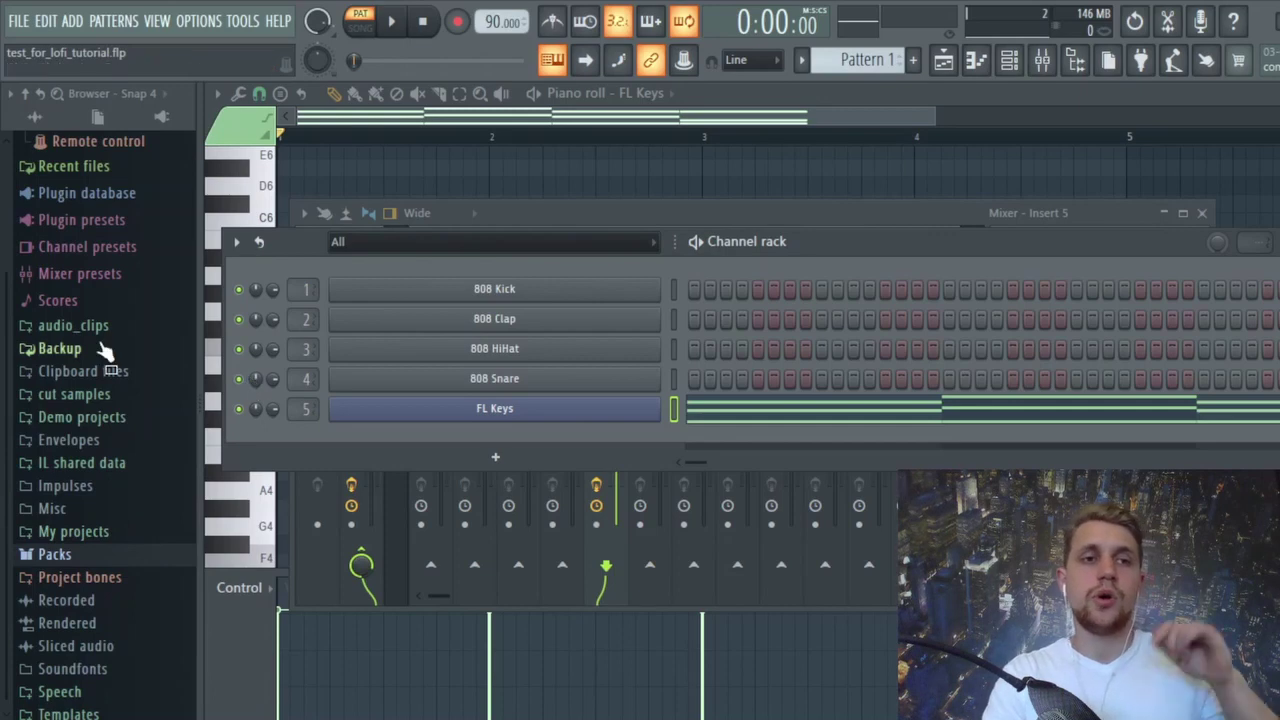
{"action": "scroll", "coordinate": [105, 350], "scroll_direction": "up", "scroll_amount": 3}
{"action": "scroll", "coordinate": [105, 350], "scroll_direction": "down", "scroll_amount": 3}
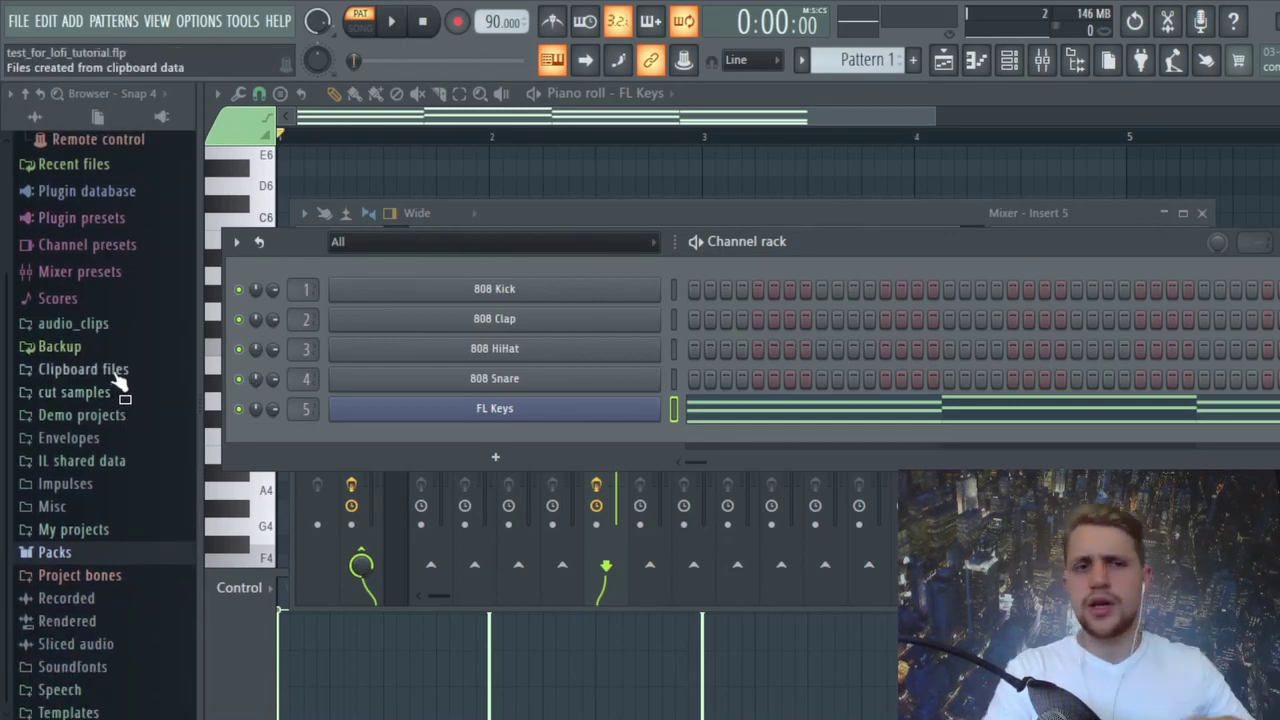
{"action": "scroll", "coordinate": [118, 375], "scroll_direction": "up", "scroll_amount": 3}
{"action": "scroll", "coordinate": [118, 380], "scroll_direction": "down", "scroll_amount": 3}
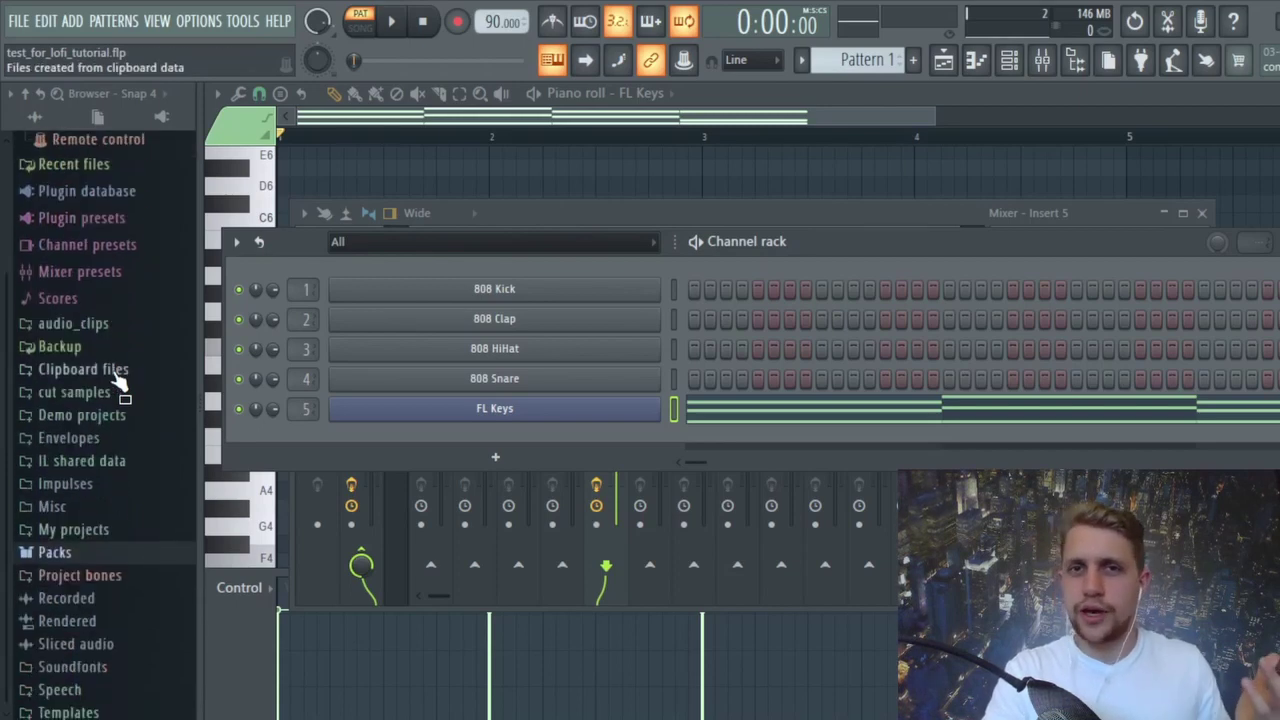
{"action": "left_click", "coordinate": [90, 556]}
{"action": "scroll", "coordinate": [108, 457], "scroll_direction": "down", "scroll_amount": 5}
{"action": "scroll", "coordinate": [112, 456], "scroll_direction": "up", "scroll_amount": 2}
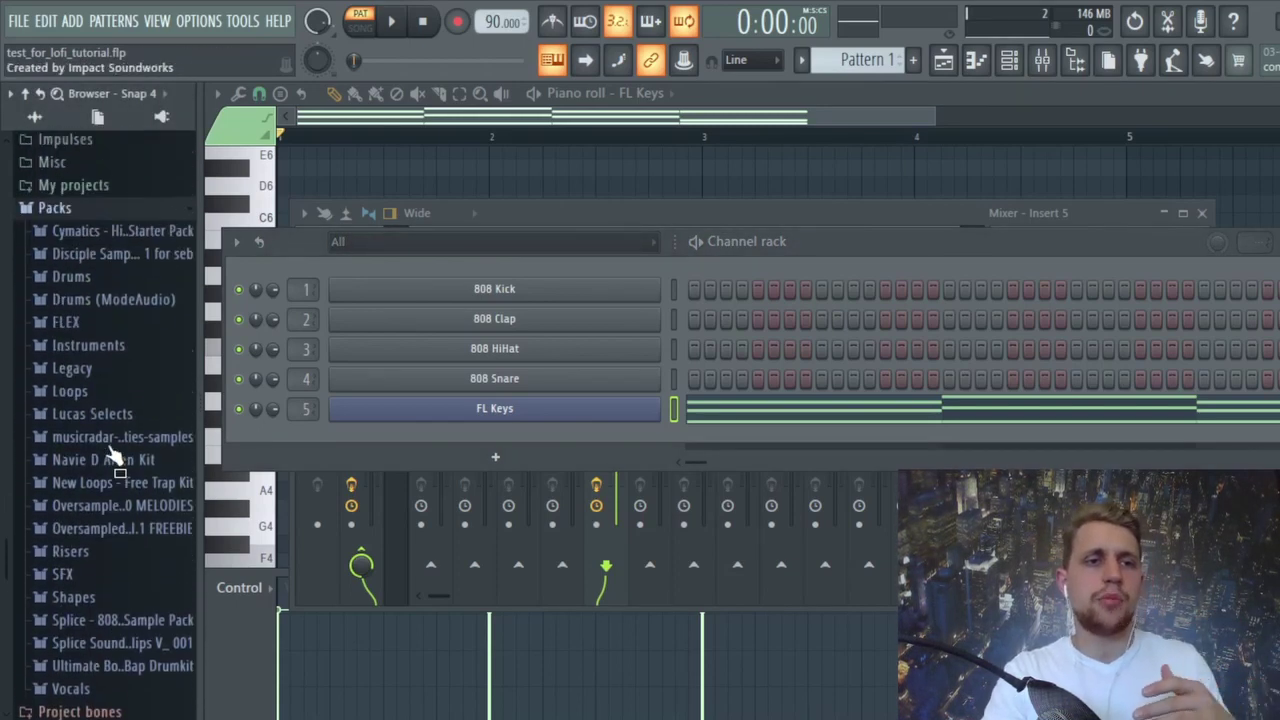
{"action": "scroll", "coordinate": [115, 457], "scroll_direction": "up", "scroll_amount": 1}
{"action": "scroll", "coordinate": [115, 457], "scroll_direction": "down", "scroll_amount": 1}
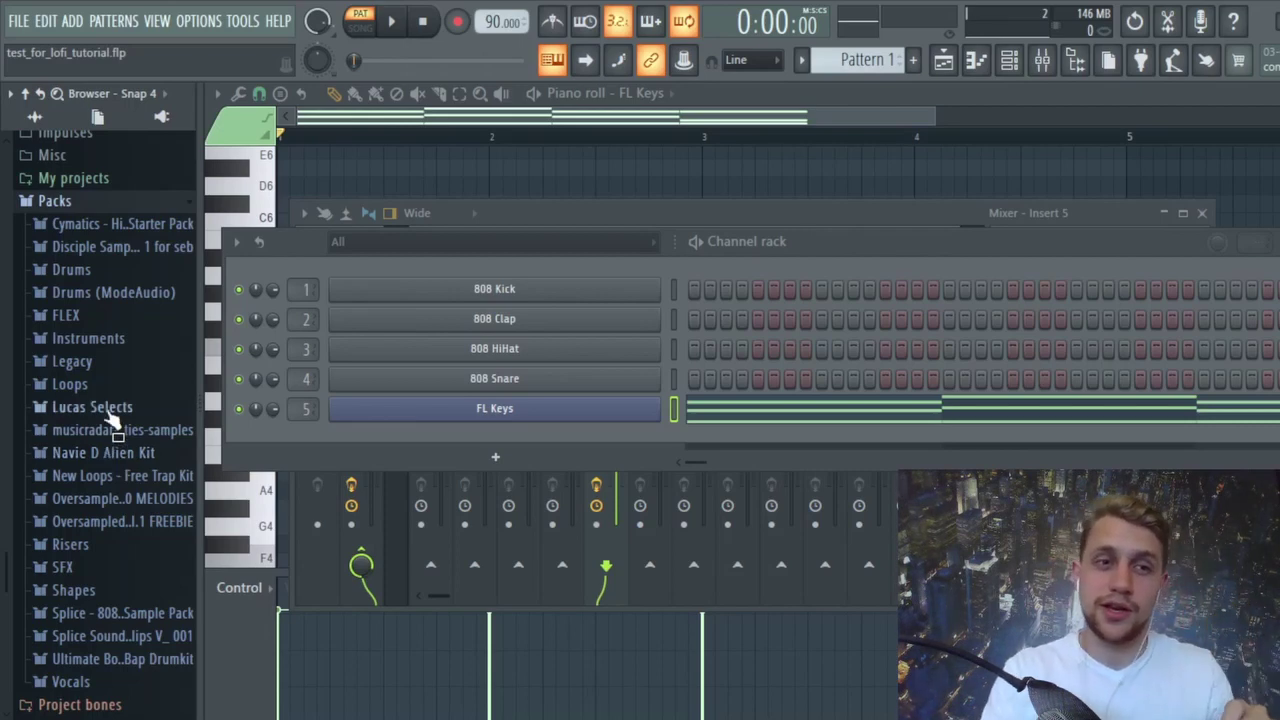
Preview Pow Kick from the Drums pack's Kicks folder and load it onto the 808 Kick channel.
{"action": "left_click", "coordinate": [133, 276]}
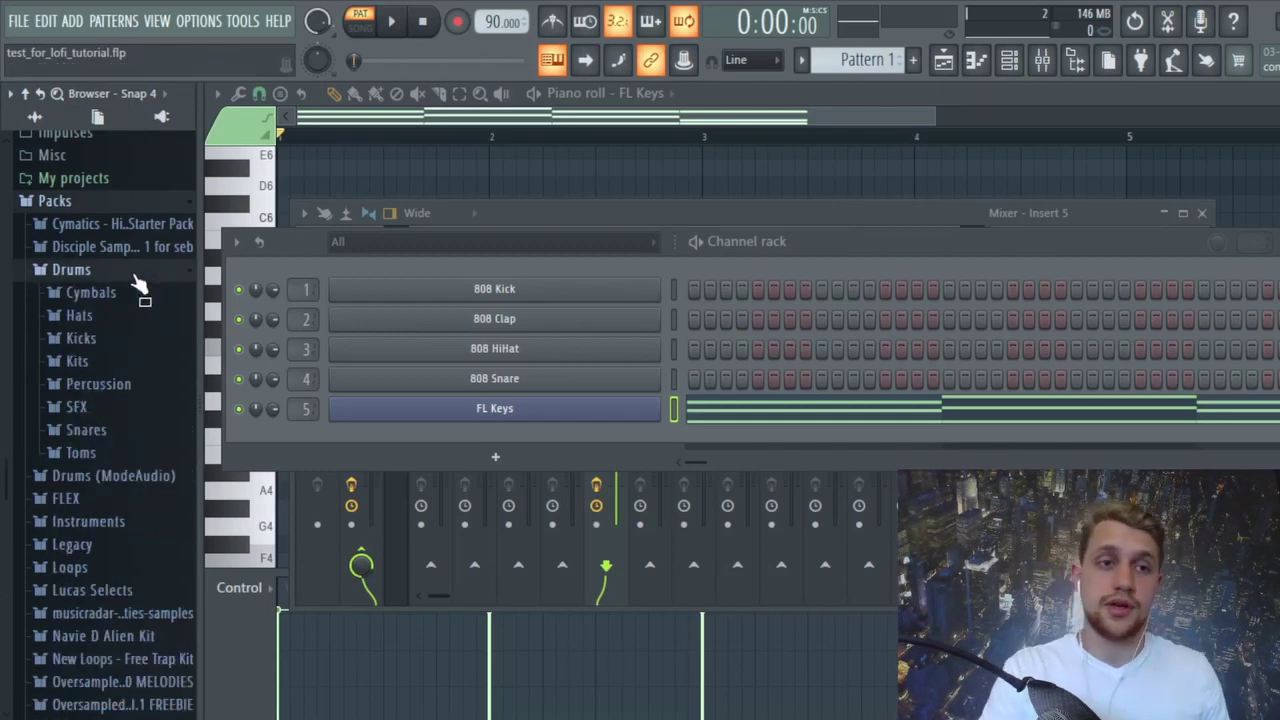
{"action": "left_click", "coordinate": [122, 342]}
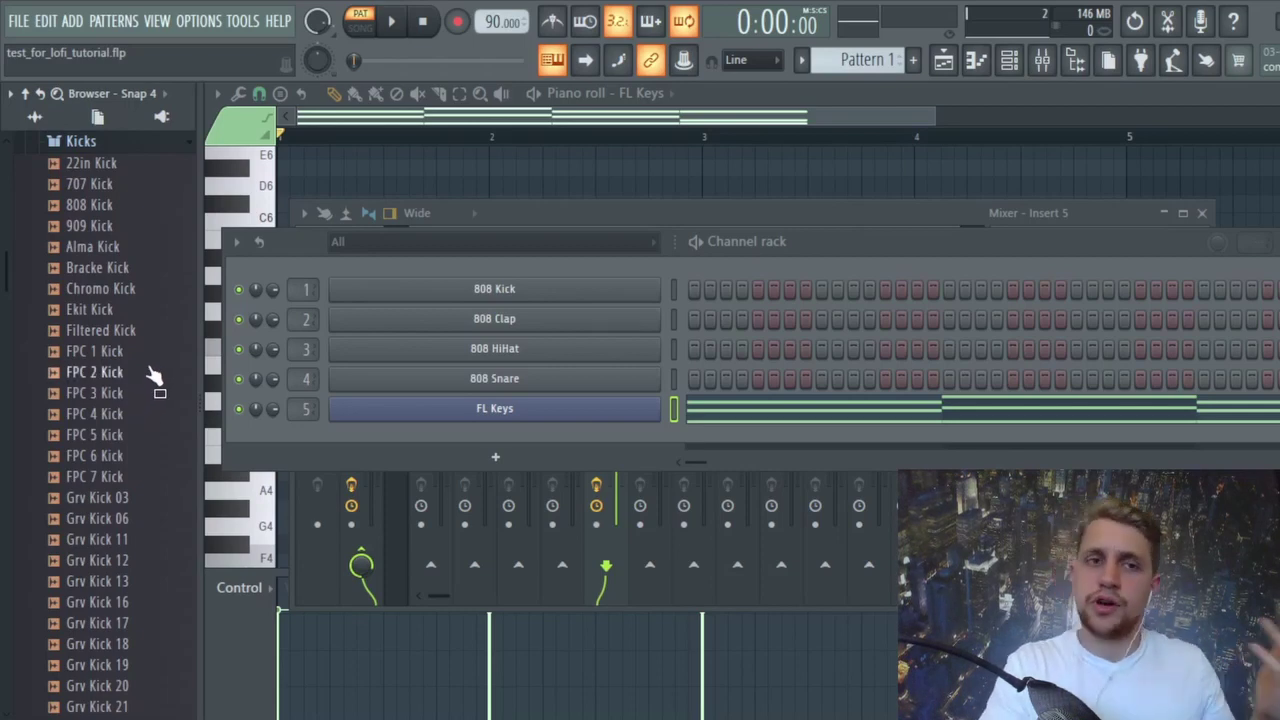
{"action": "scroll", "coordinate": [140, 360], "scroll_direction": "down", "scroll_amount": 10}
{"action": "left_click", "coordinate": [116, 318]}
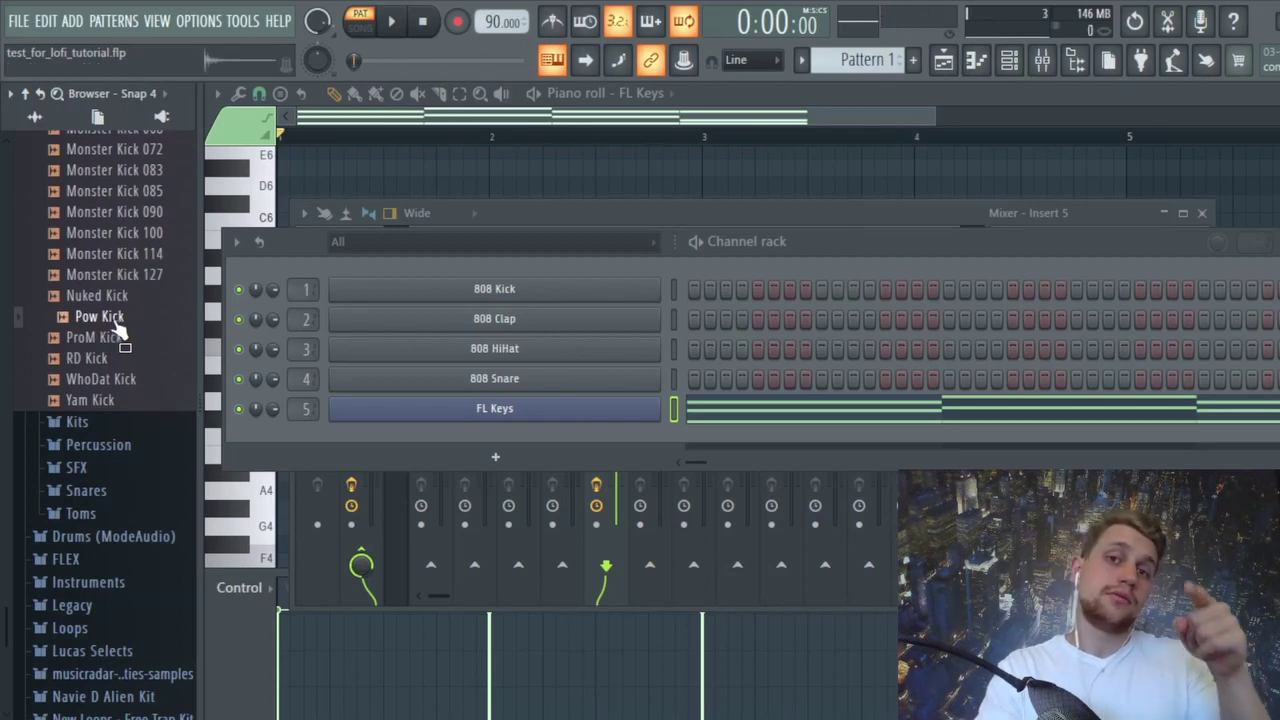
{"action": "mouse_move", "coordinate": [114, 324]}
{"action": "left_mouse_down"}
{"action": "mouse_move", "coordinate": [362, 318]}
{"action": "mouse_move", "coordinate": [112, 352]}
{"action": "mouse_move", "coordinate": [100, 334]}
{"action": "left_mouse_up"}
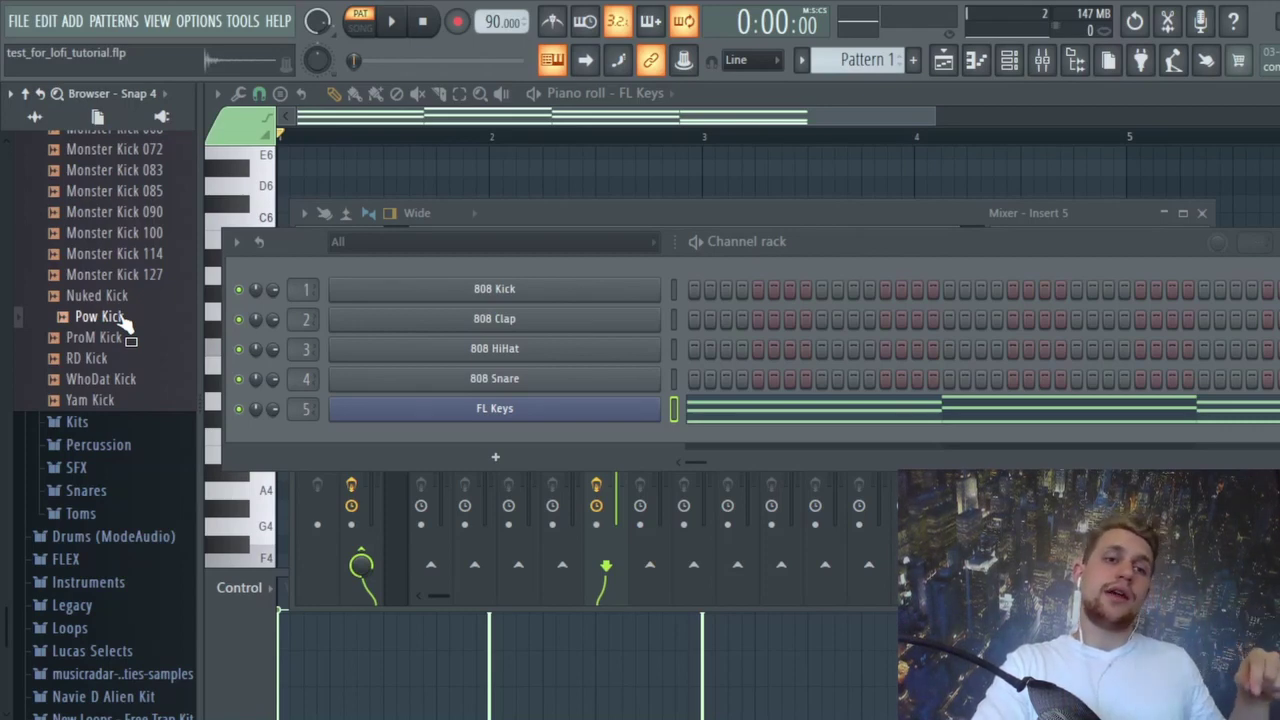
{"action": "left_click_drag", "start_coordinate": [122, 320], "coordinate": [388, 297]}
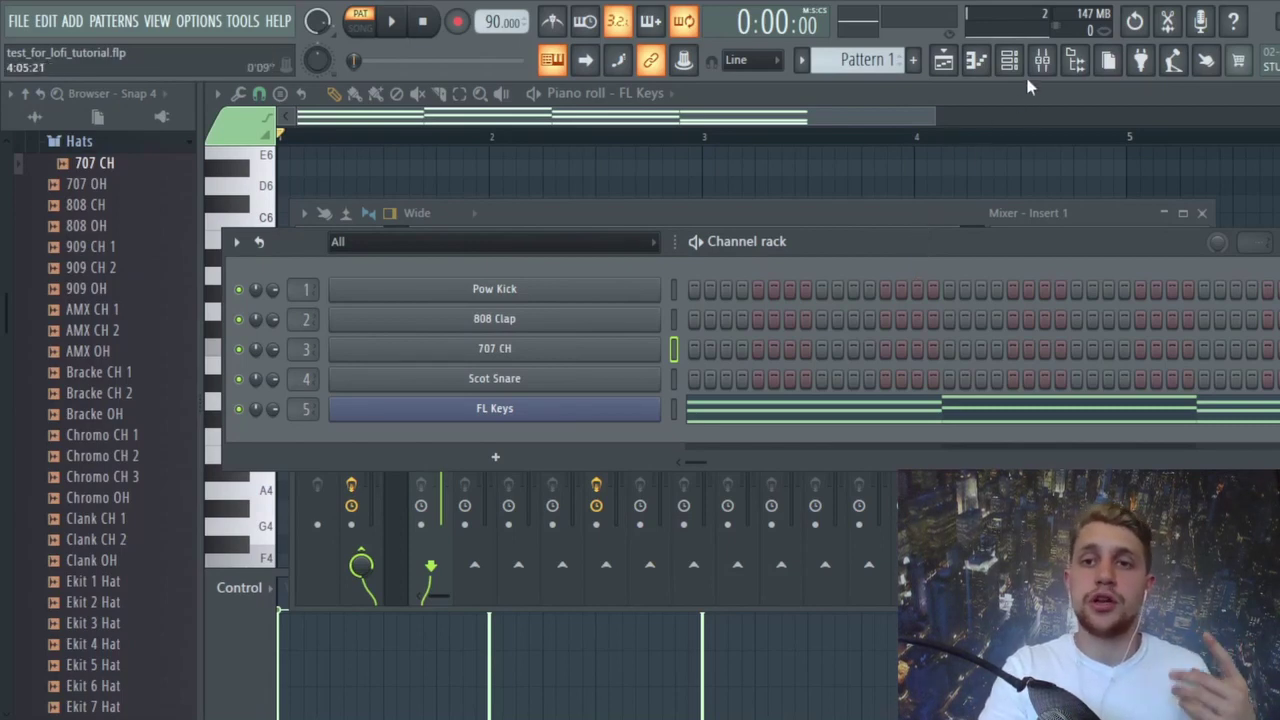
Switch to Pattern 2 and place Pow Kick hits on steps 1 and 9 and Scot Snare hits on steps 5 and 13.
{"action": "left_click", "coordinate": [833, 59]}
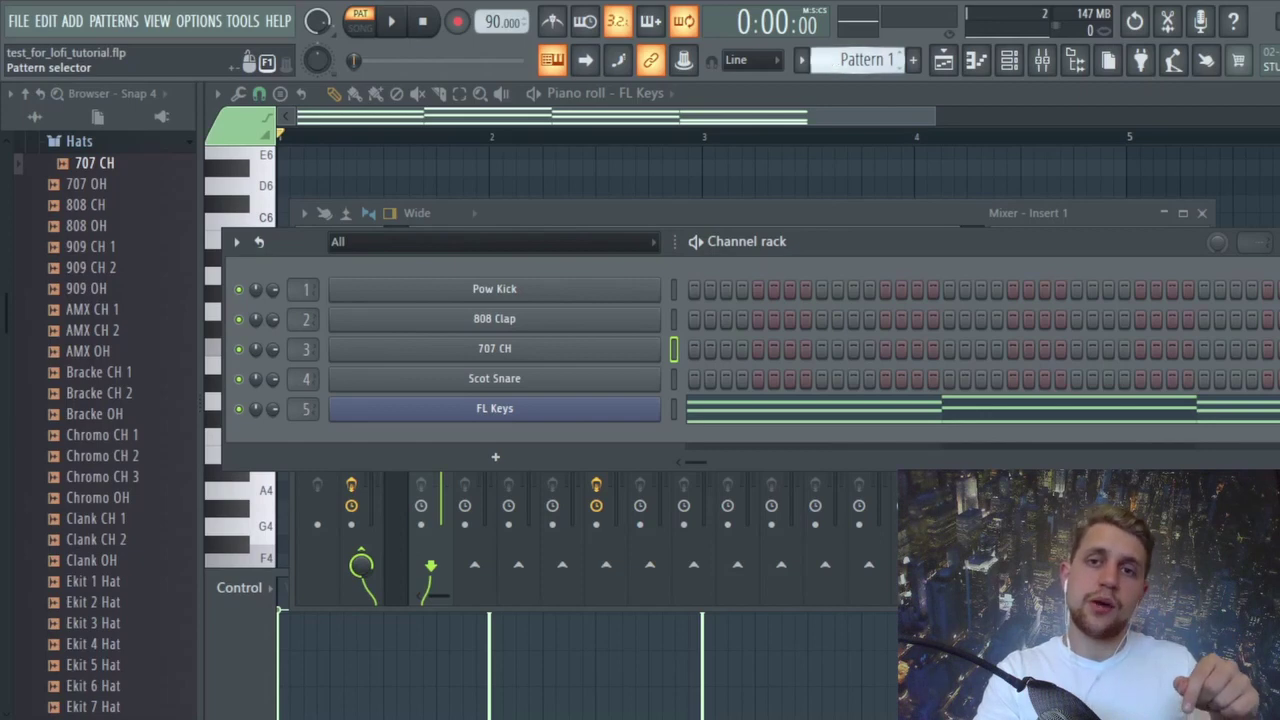
{"action": "left_click_drag", "start_coordinate": [833, 59], "coordinate": [833, 50]}
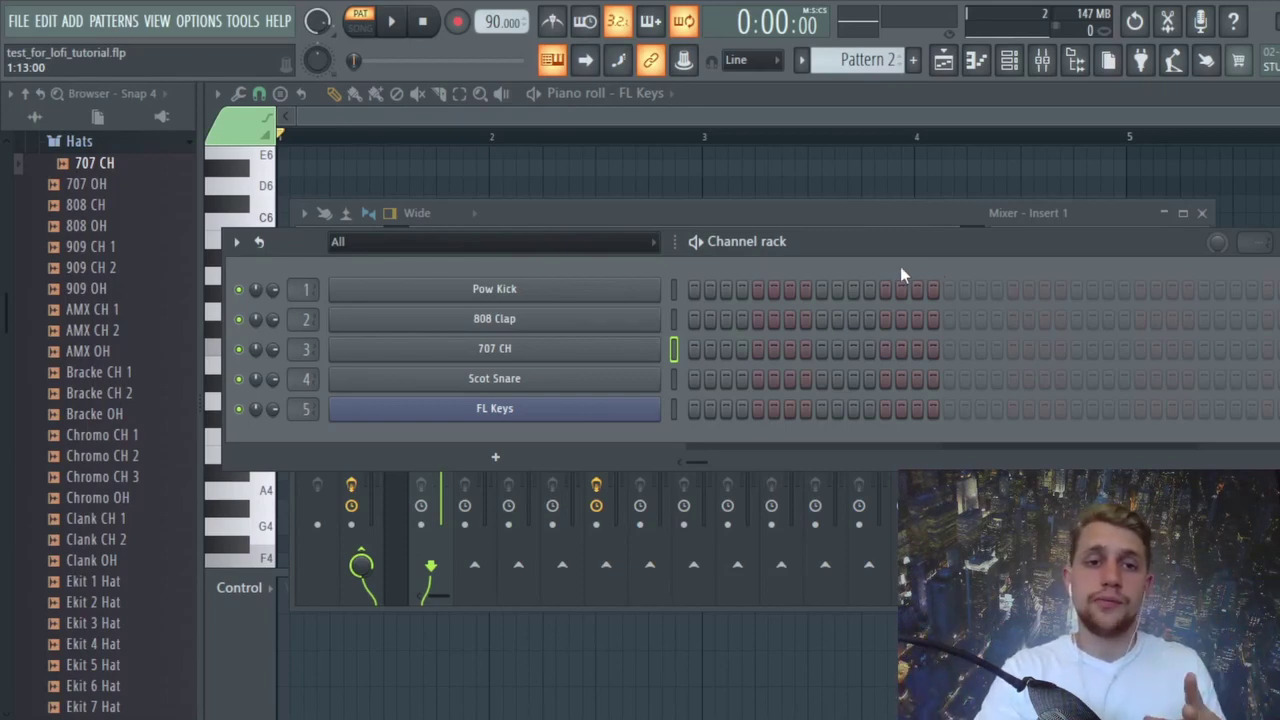
{"action": "left_click", "coordinate": [692, 290]}
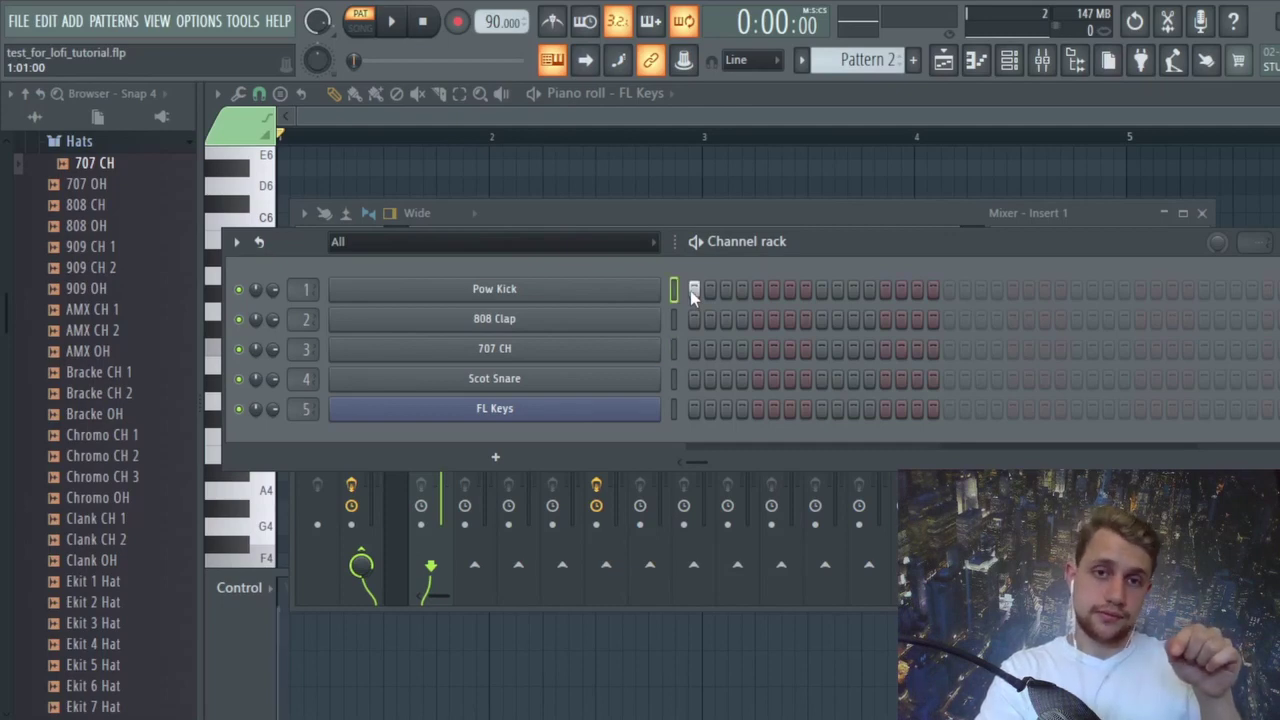
{"action": "left_click", "coordinate": [822, 290]}
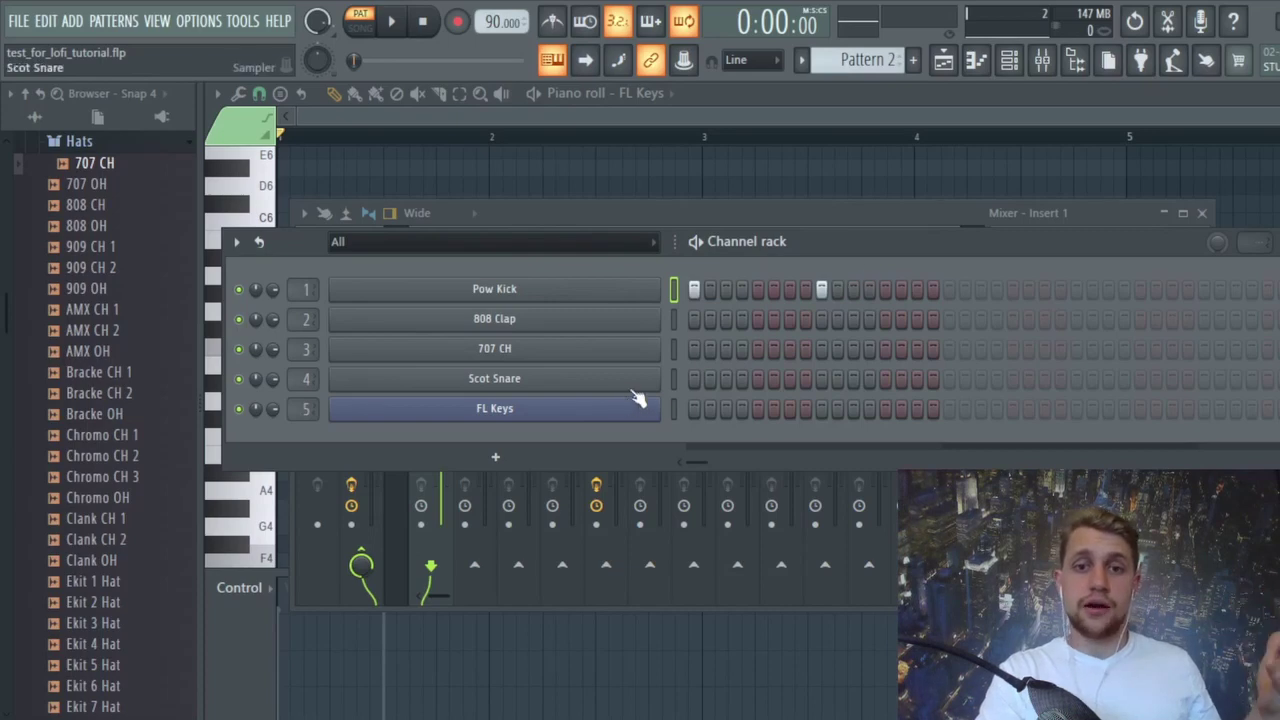
{"action": "left_click", "coordinate": [757, 379]}
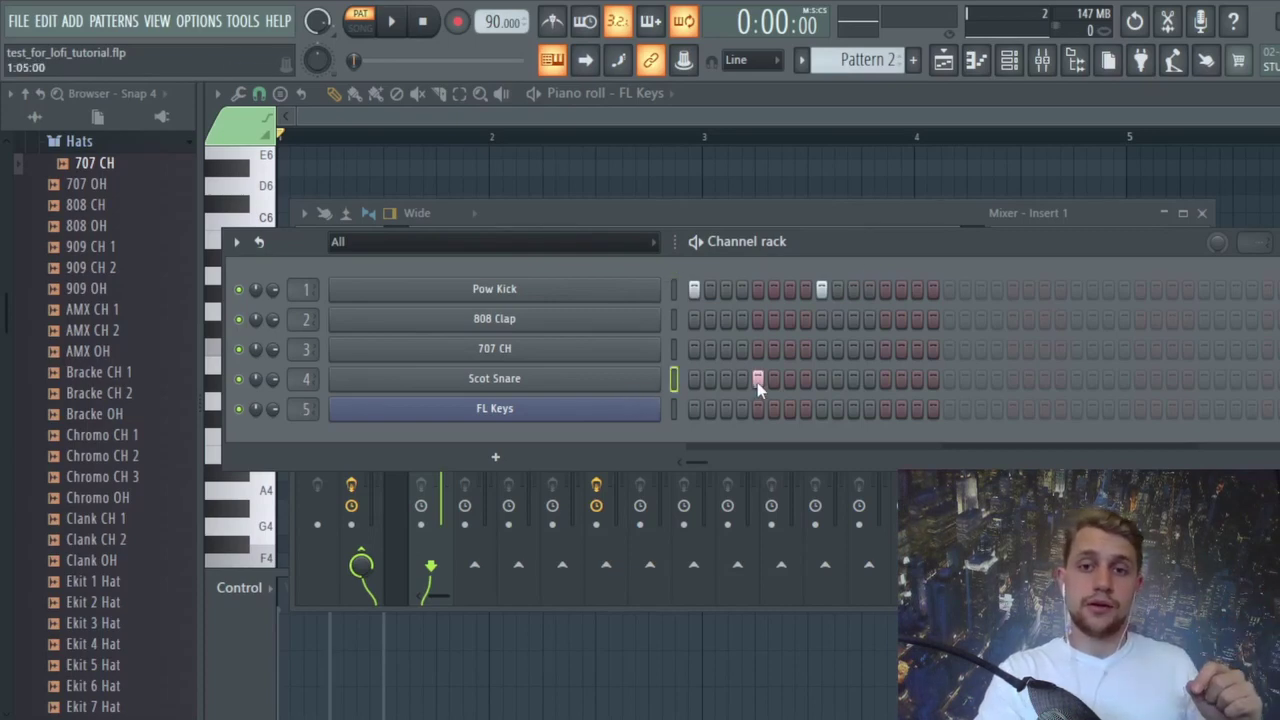
{"action": "left_click", "coordinate": [886, 379]}
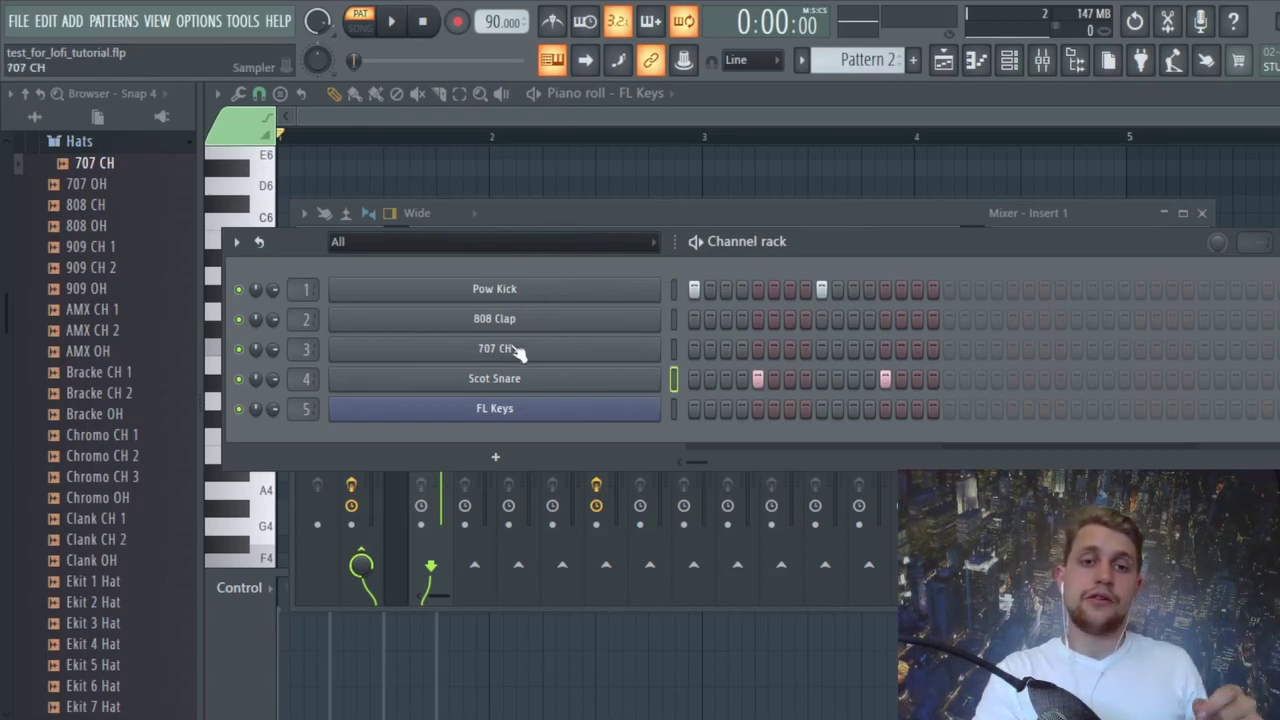
Place 707 CH hi-hat hits individually on steps 1, 3, 5, 7 and 9.
{"action": "left_click", "coordinate": [694, 348]}
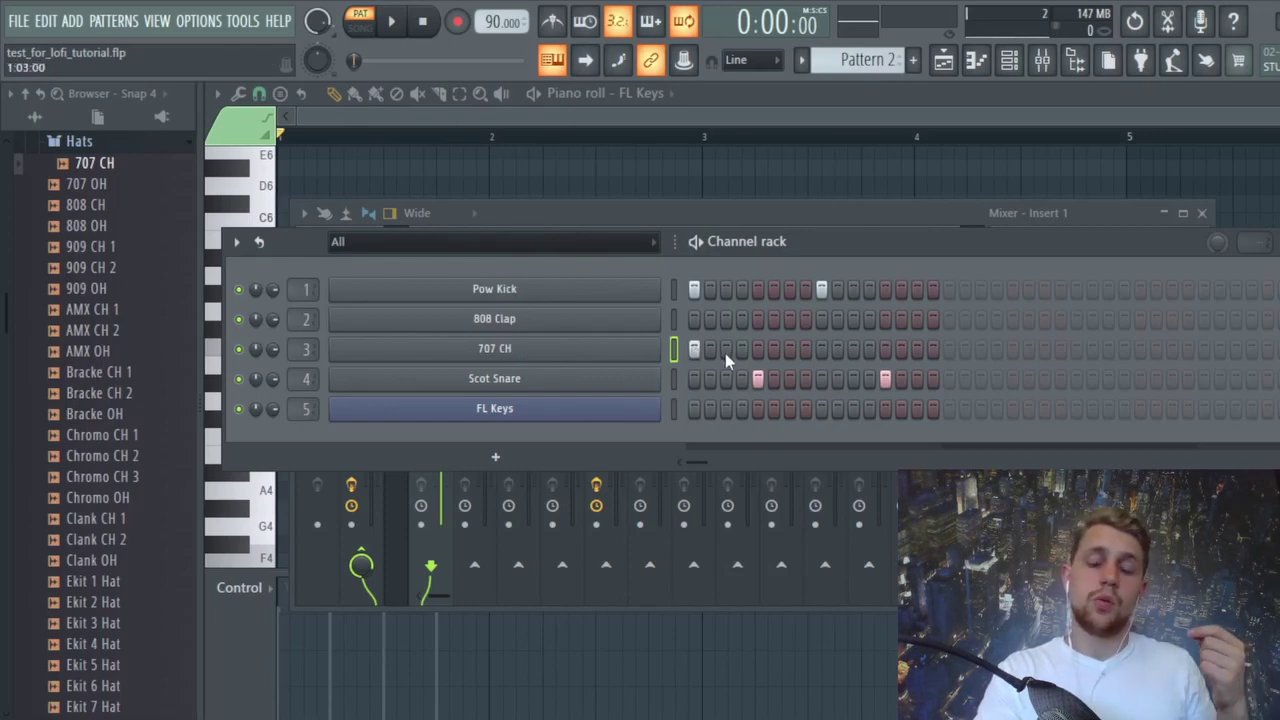
{"action": "left_click", "coordinate": [726, 349]}
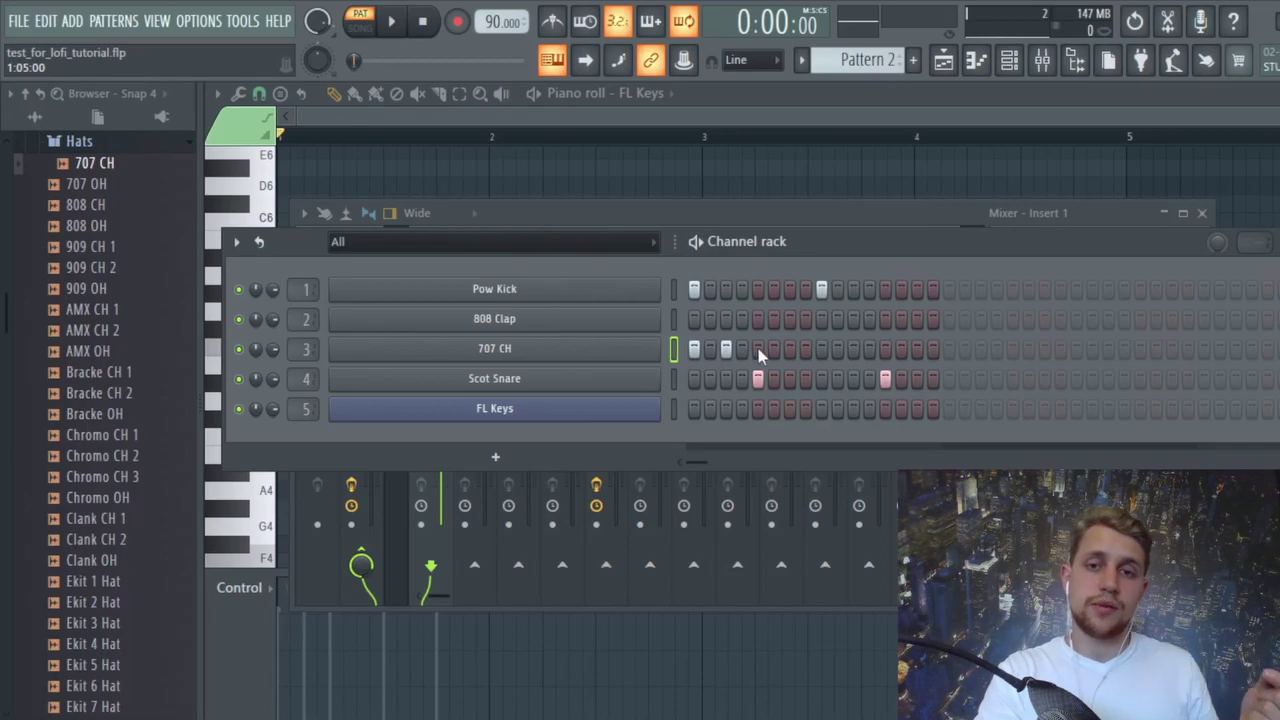
{"action": "left_click", "coordinate": [758, 349]}
{"action": "left_click", "coordinate": [792, 352]}
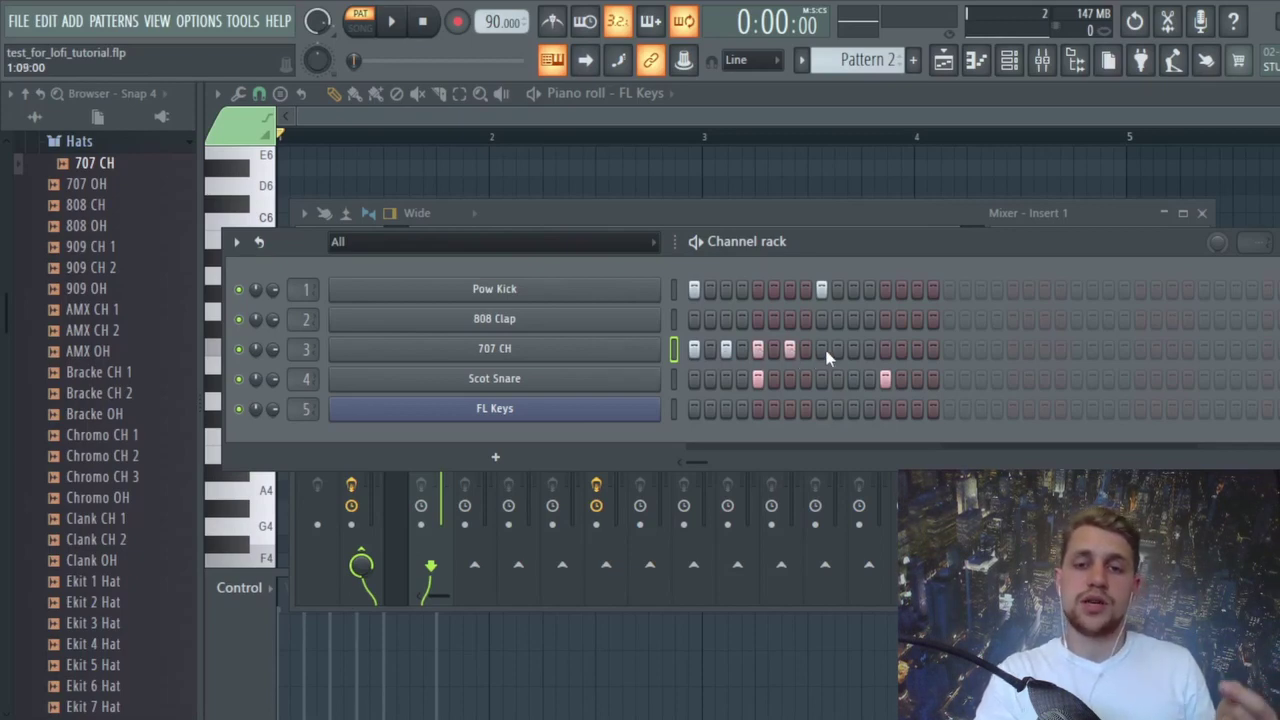
{"action": "left_click", "coordinate": [822, 351]}
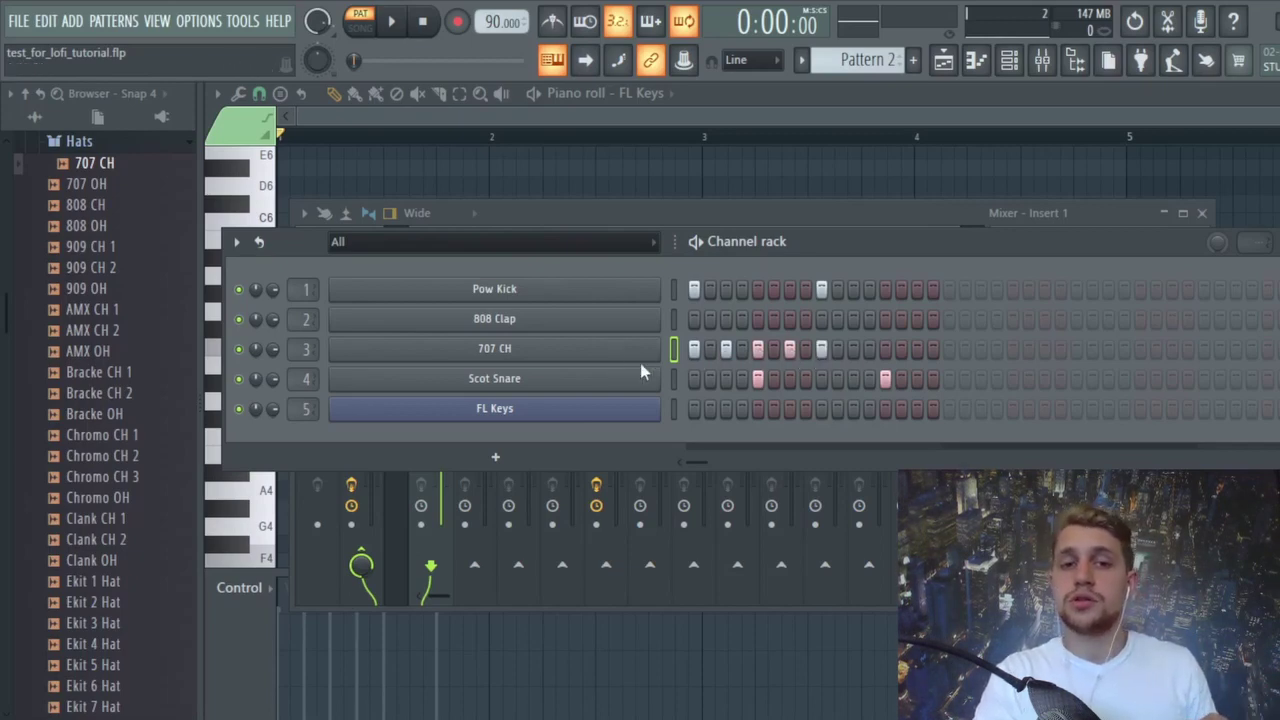
Fill the 707 CH channel with a hit on each 2 steps and play back the drum pattern.
{"action": "right_click", "coordinate": [590, 358]}
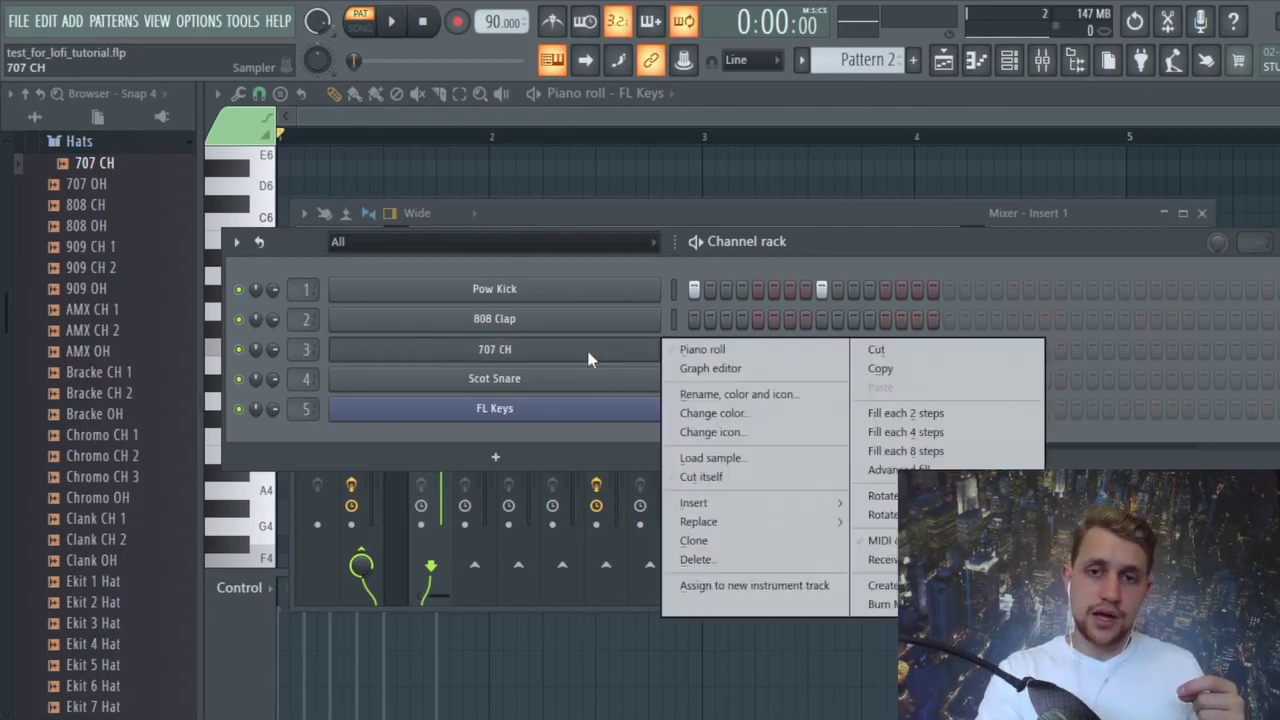
{"action": "left_click", "coordinate": [959, 414]}
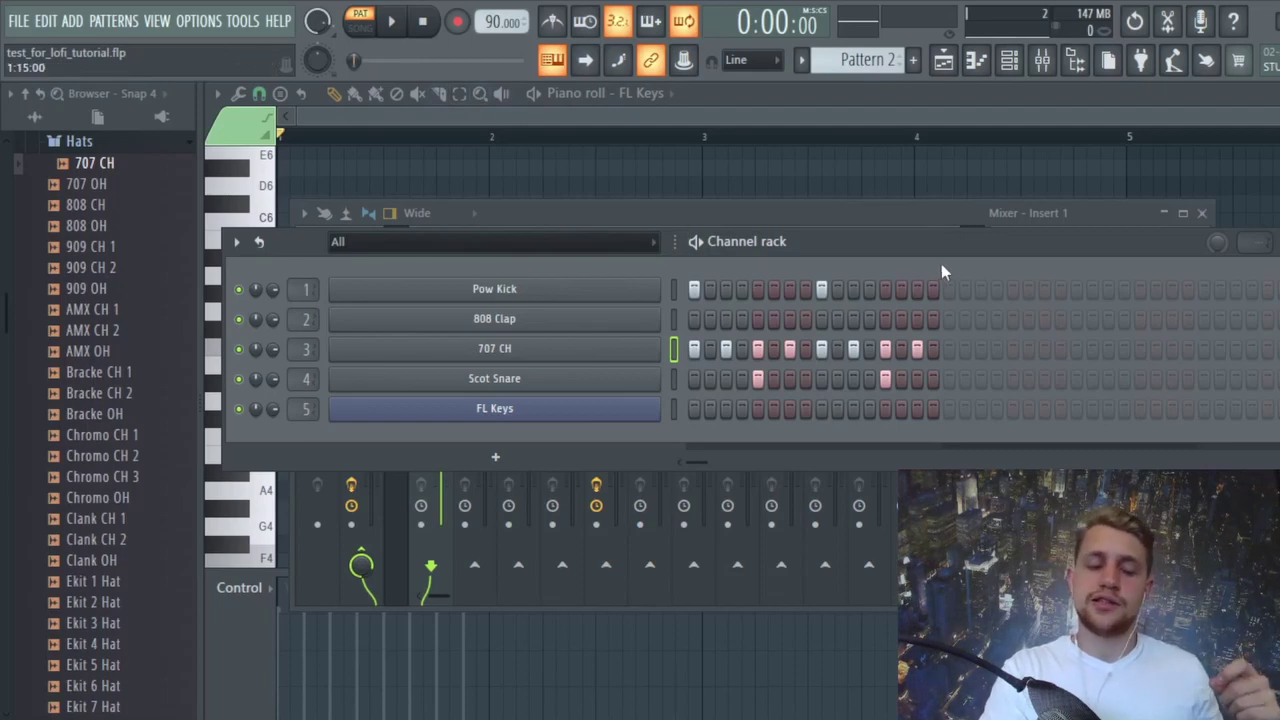
{"action": "key", "text": "space"}
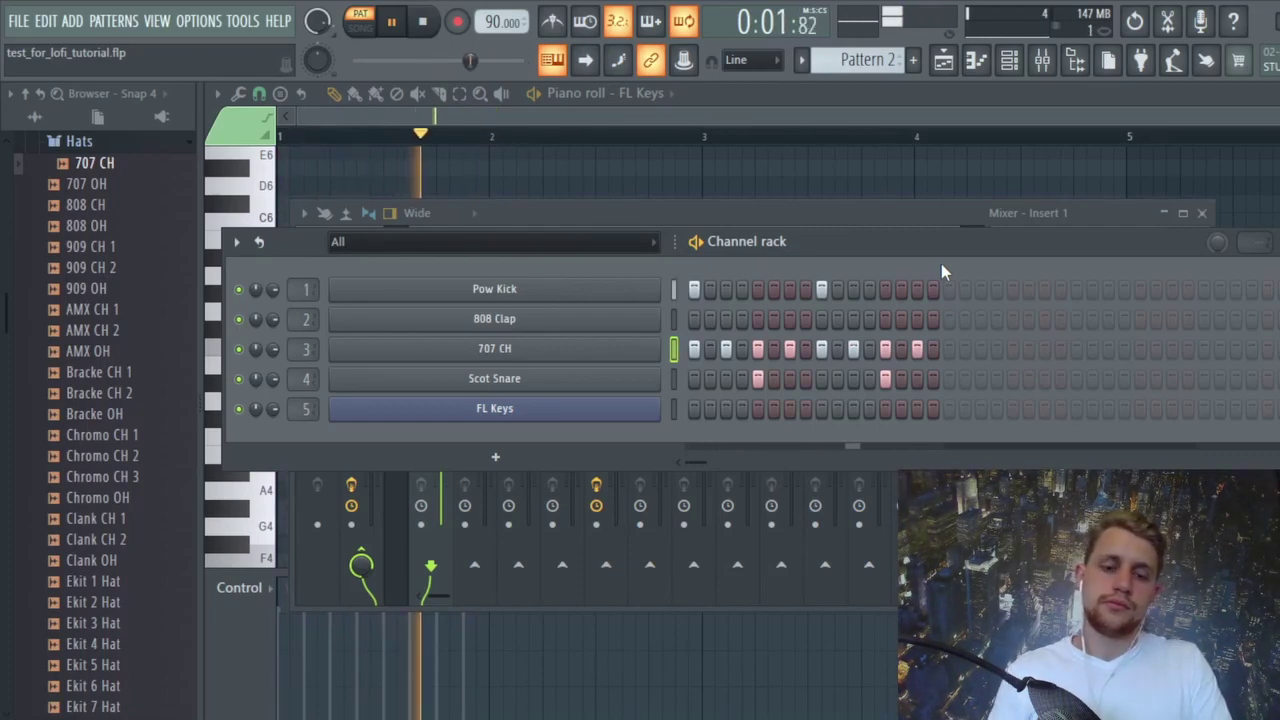
{"action": "key", "text": "space"}
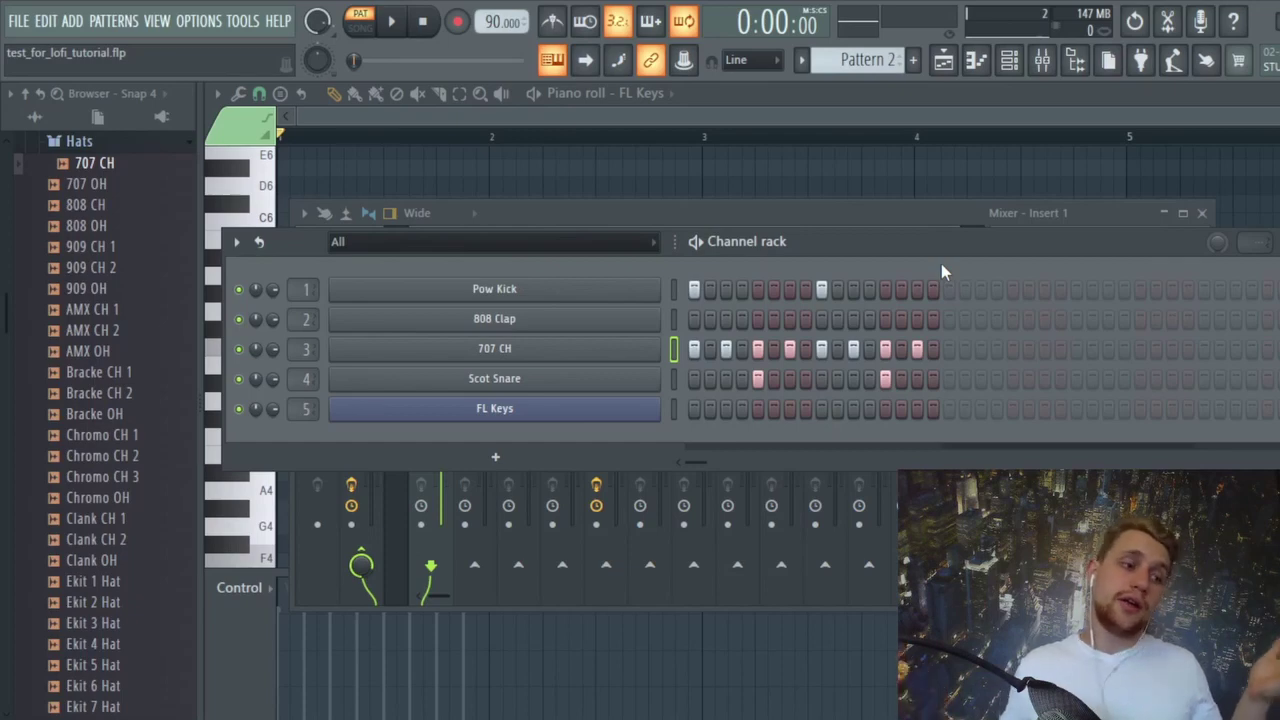
Show the playlist and place a Pattern 1 clip on Track 1, starting within bar 1.
{"action": "left_click", "coordinate": [943, 62]}
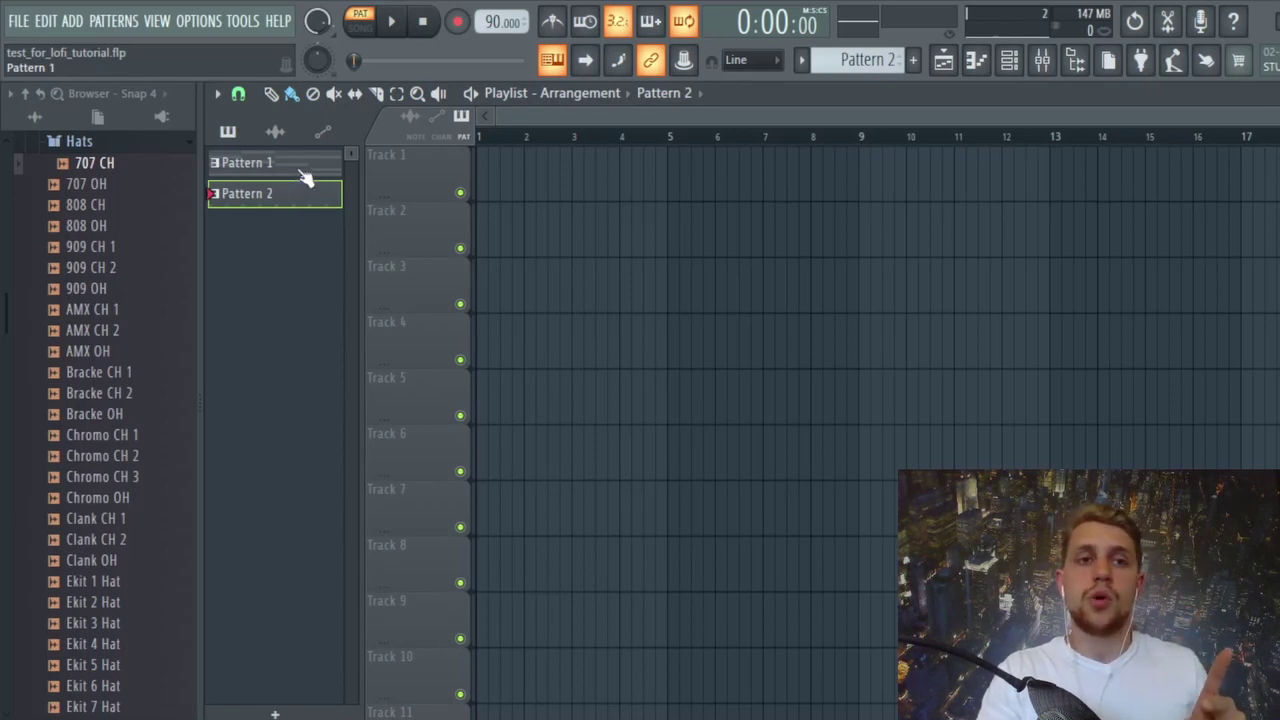
{"action": "left_click_drag", "start_coordinate": [301, 170], "coordinate": [506, 174]}
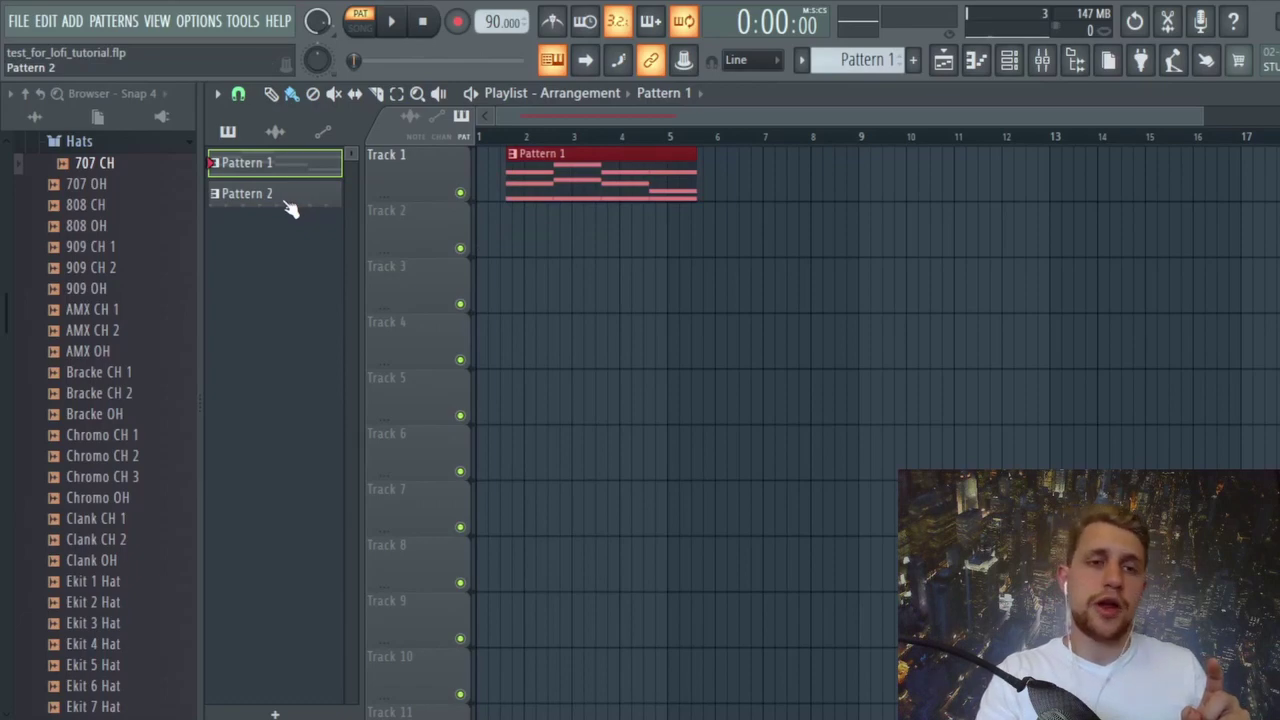
Place a Pattern 2 clip on Track 2 and move both pattern clips to start at bar 1.
{"action": "left_click_drag", "start_coordinate": [289, 207], "coordinate": [520, 212]}
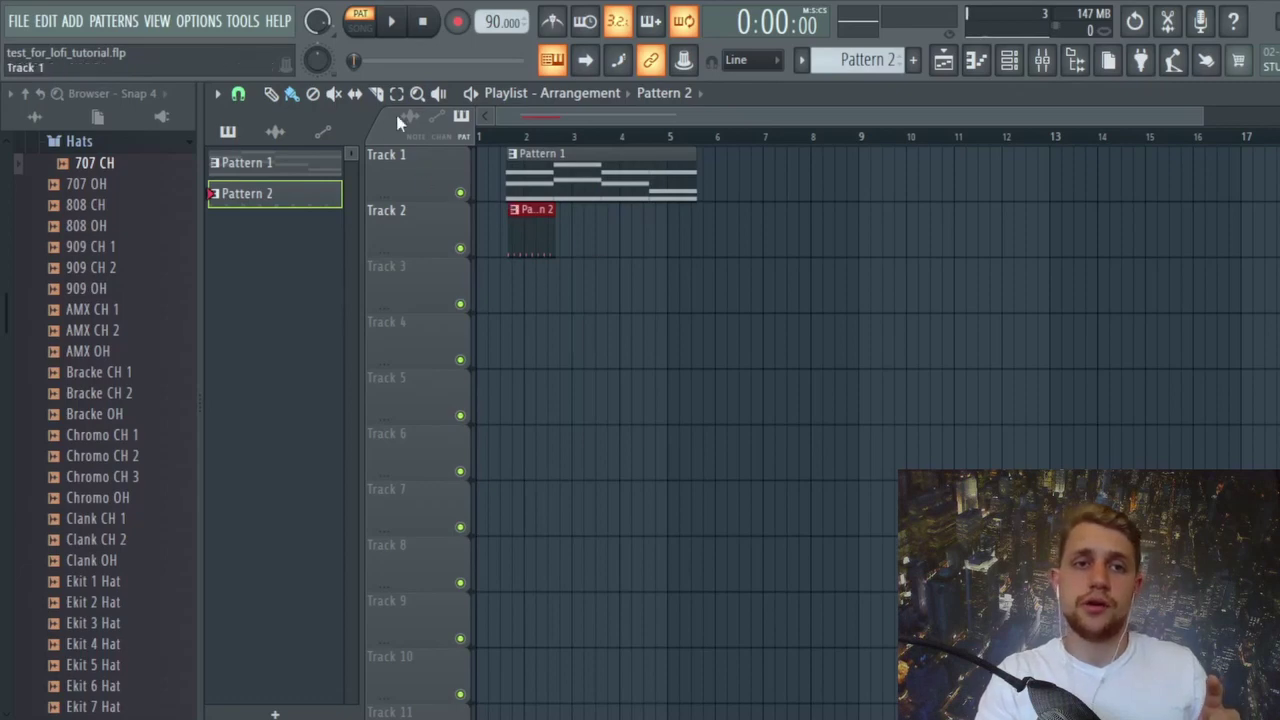
{"action": "left_click_drag", "start_coordinate": [542, 153], "coordinate": [484, 153]}
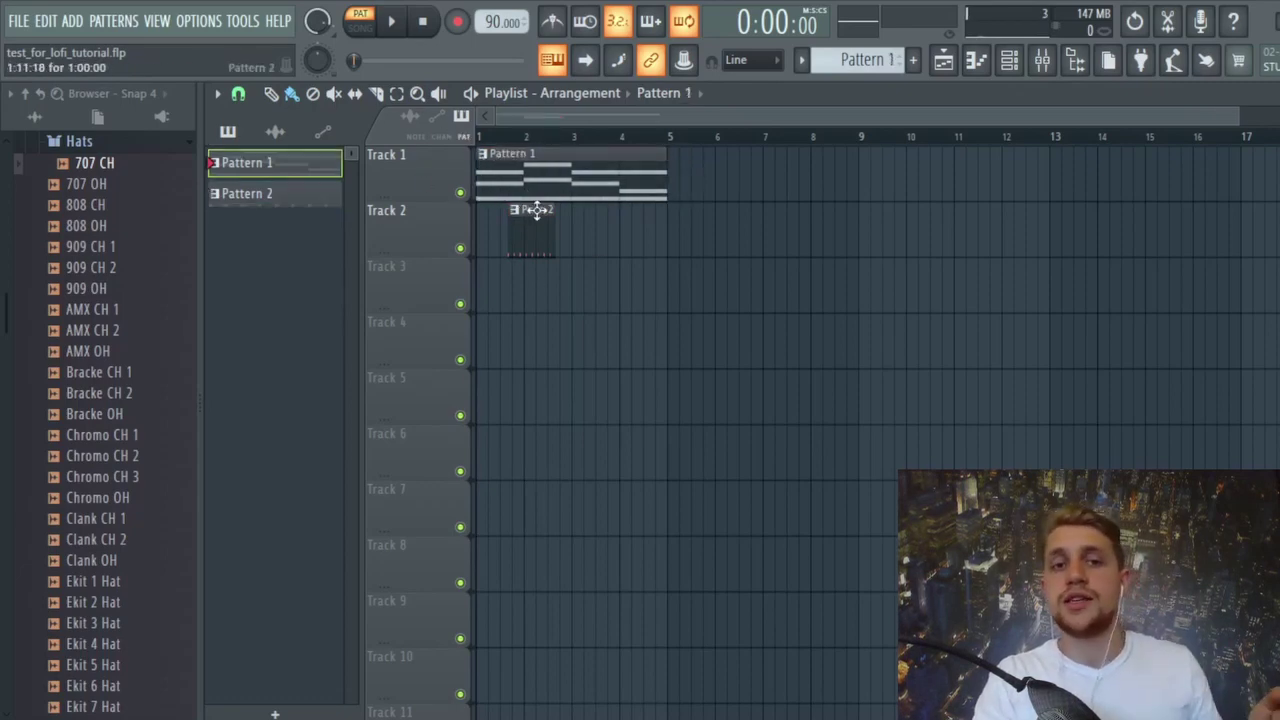
{"action": "left_click_drag", "start_coordinate": [536, 210], "coordinate": [500, 211]}
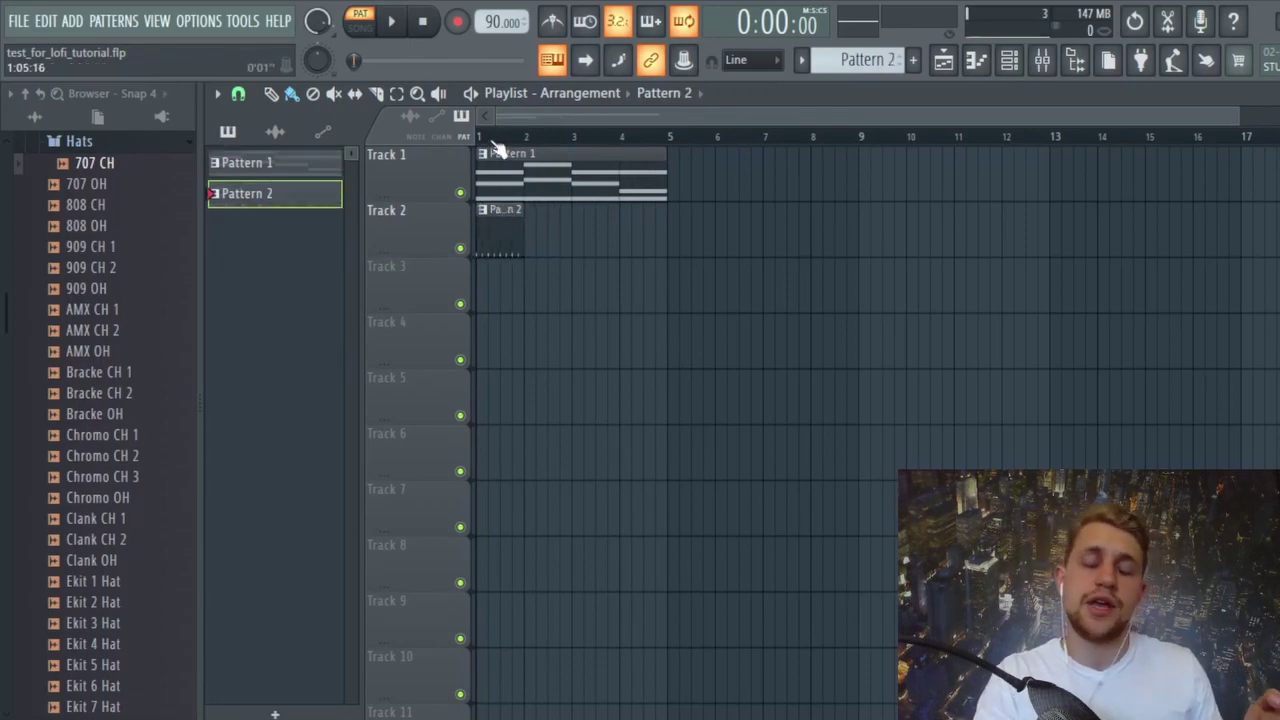
Select the Pattern 2 clip on Track 2 and duplicate it three times to fill bars 2 through 4.
{"action": "scroll", "coordinate": [497, 147], "scroll_direction": "up", "scroll_amount": 3}
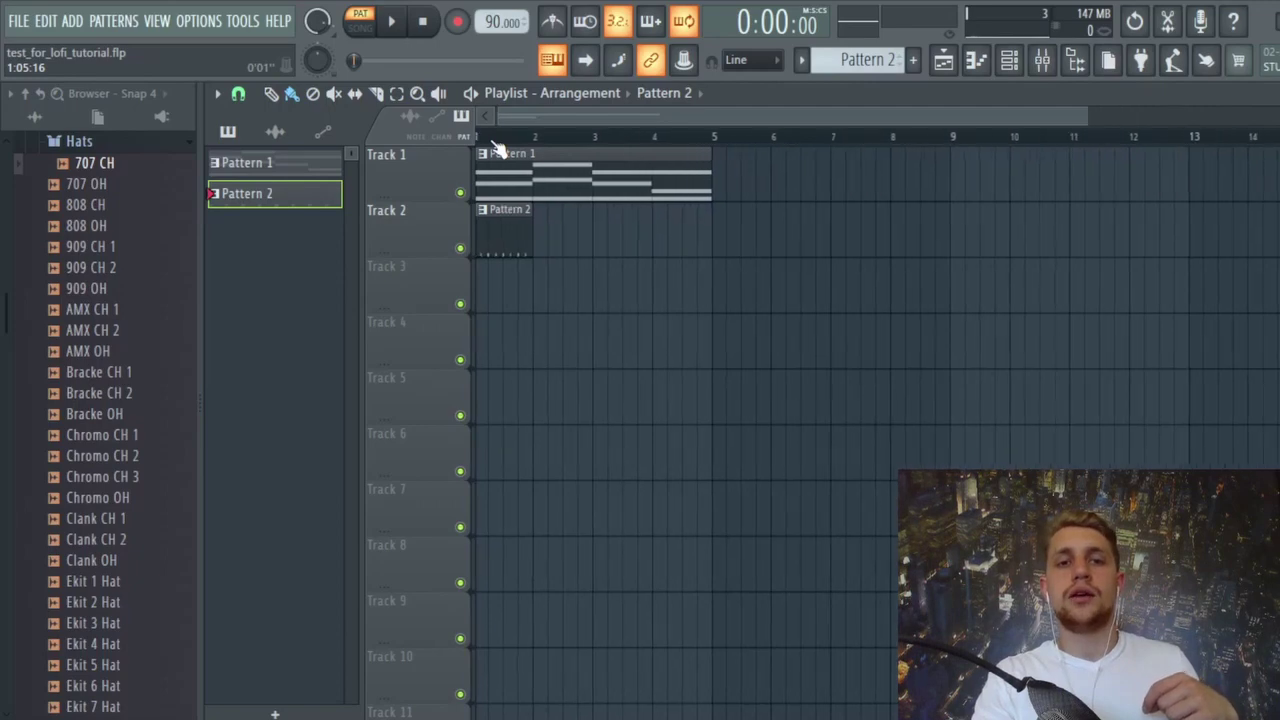
{"action": "scroll", "coordinate": [497, 147], "scroll_direction": "up", "scroll_amount": 2}
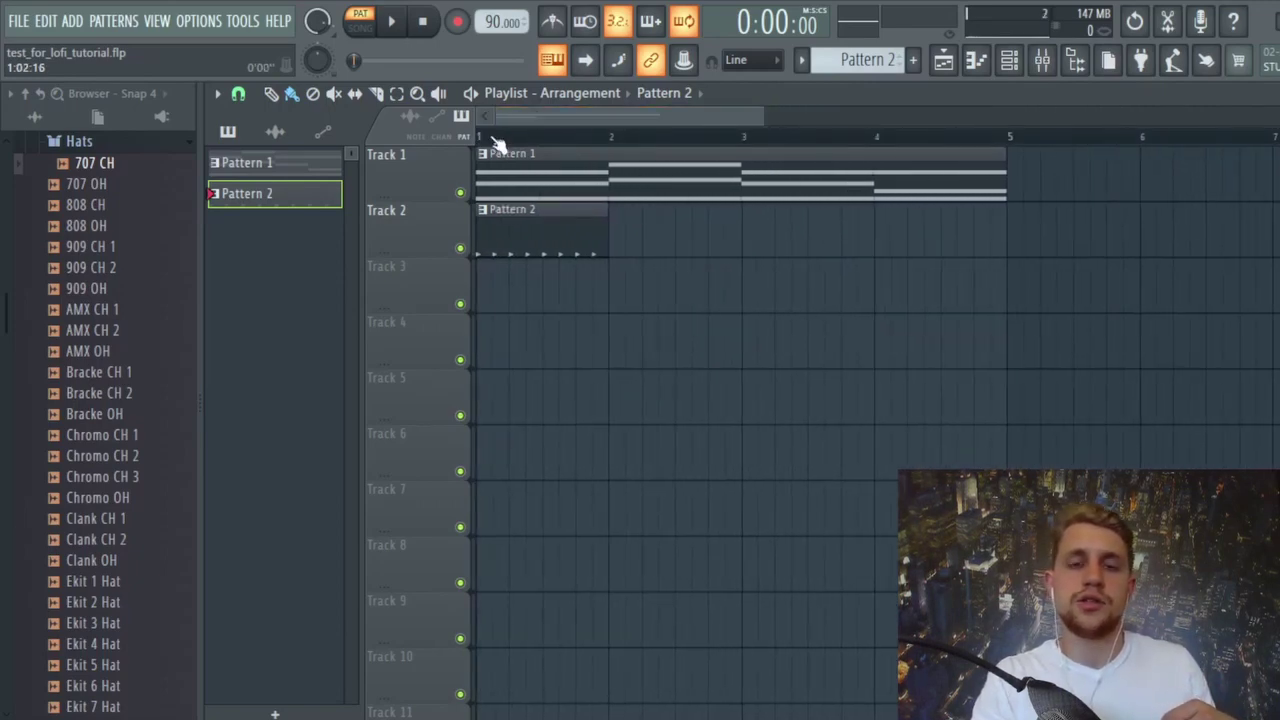
{"action": "scroll", "coordinate": [497, 143], "scroll_direction": "up", "scroll_amount": 2}
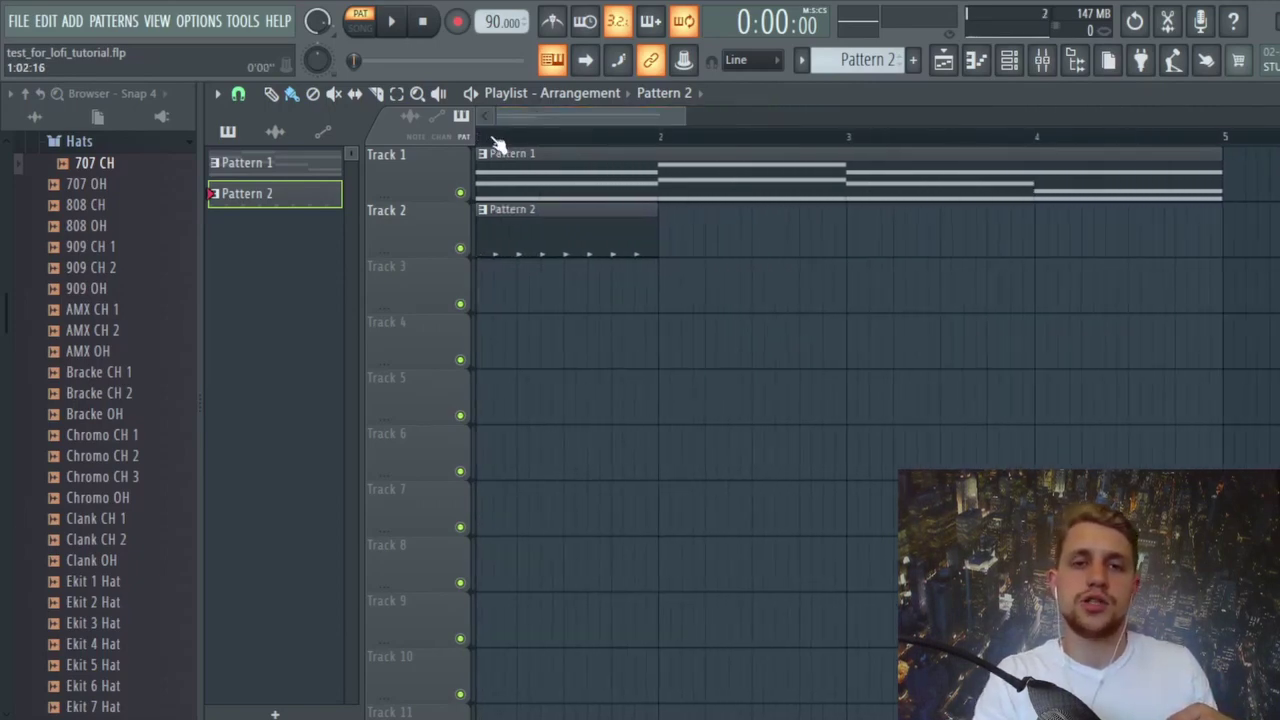
{"action": "left_click", "coordinate": [400, 96]}
{"action": "left_click_drag", "start_coordinate": [711, 262], "coordinate": [626, 253]}
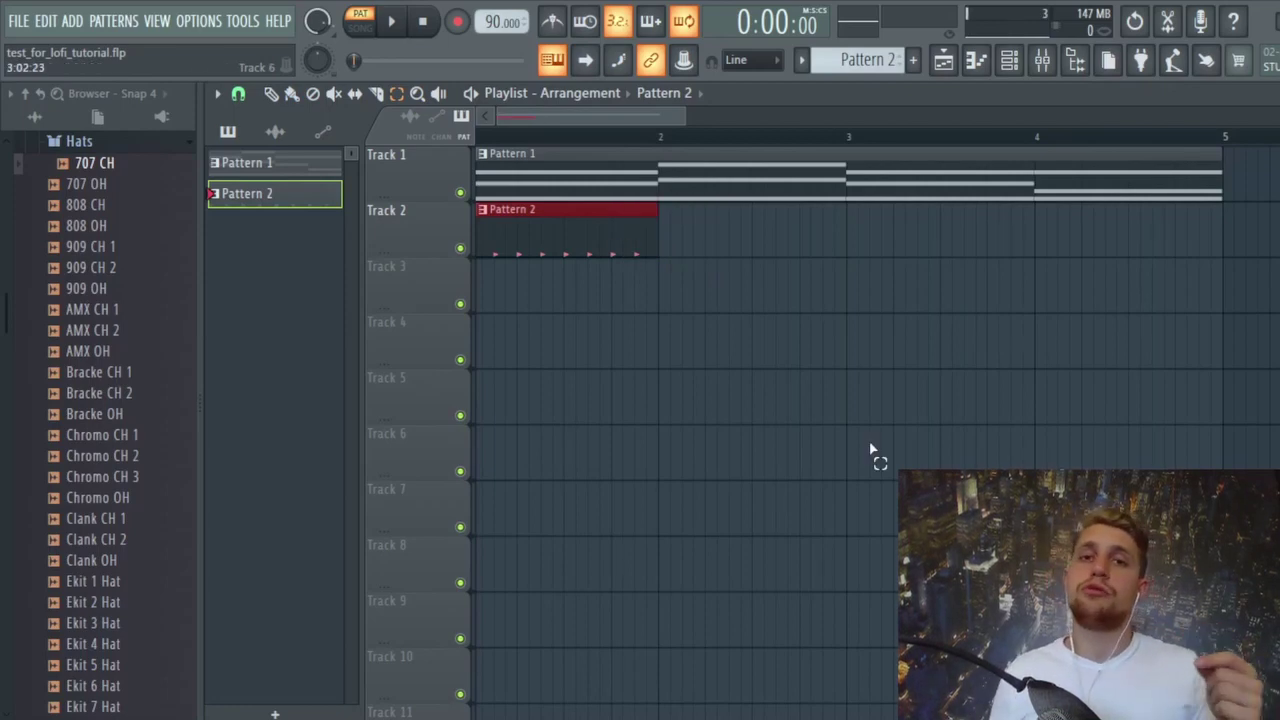
{"action": "key", "text": "ctrl+b"}
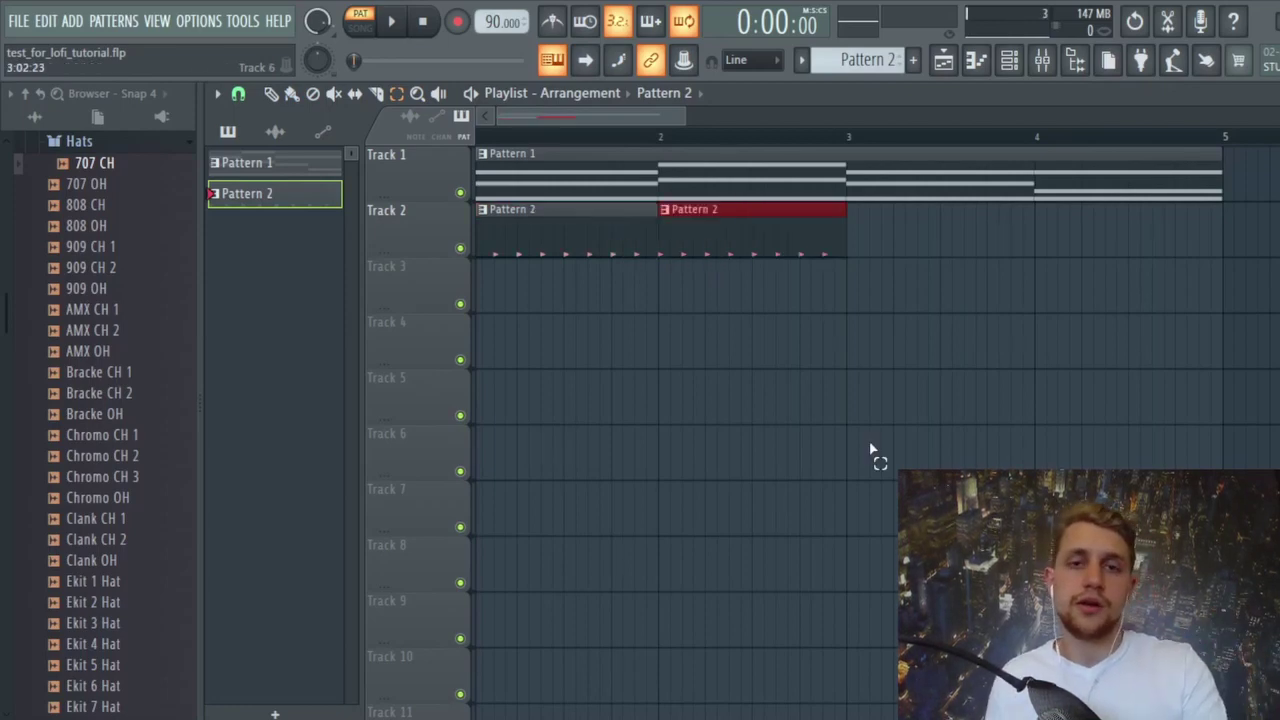
{"action": "key", "text": "ctrl+b"}
{"action": "key", "text": "ctrl+b"}
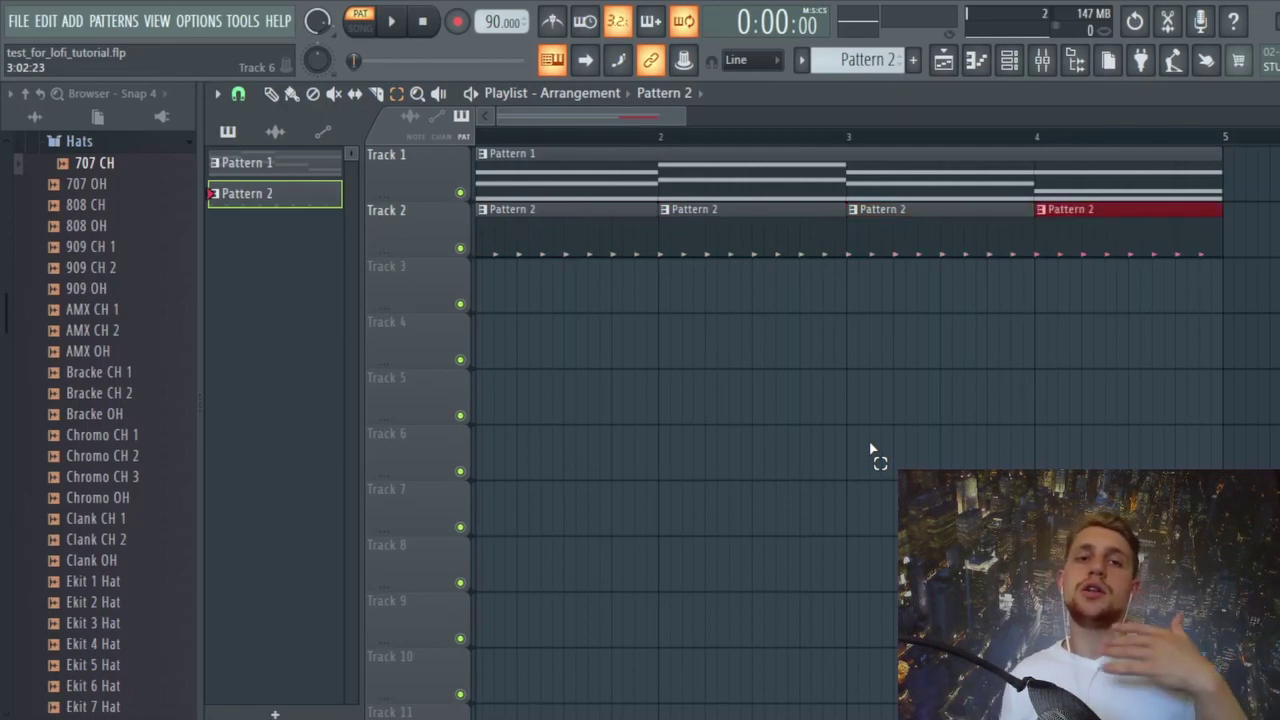
{"action": "left_click", "coordinate": [830, 436]}
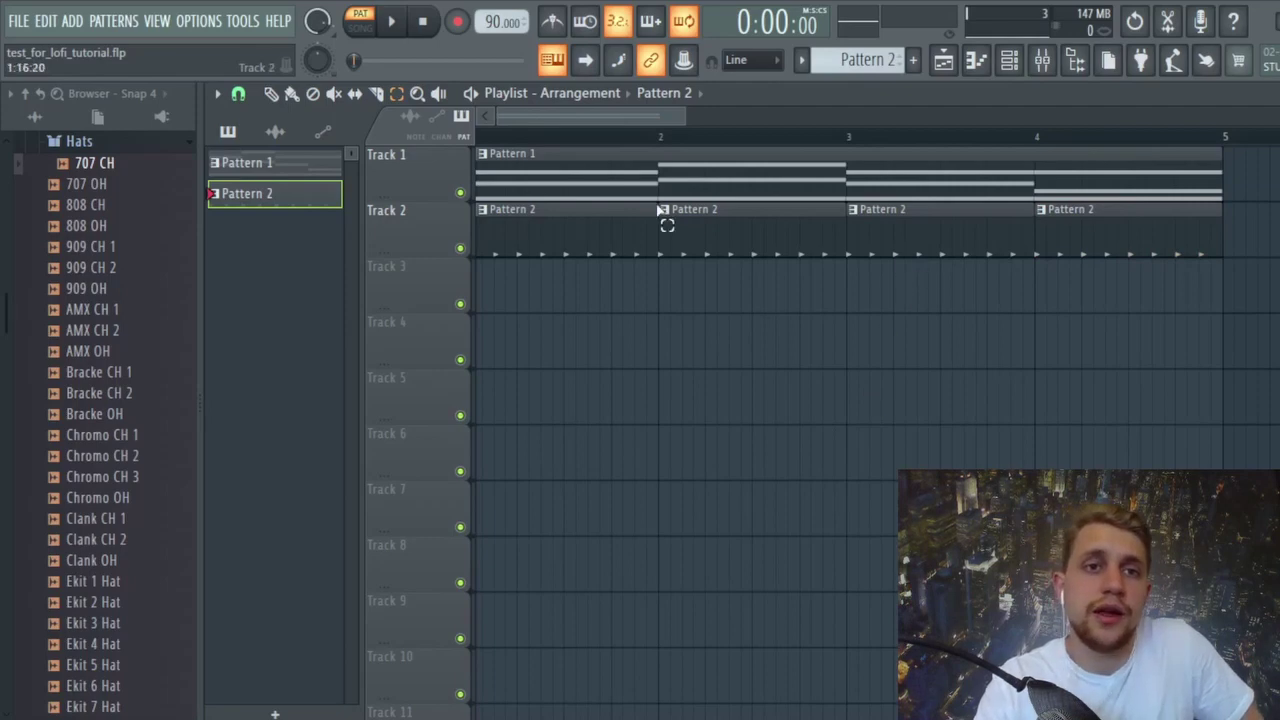
Switch playback to song mode, play the four-bar arrangement and stop it.
{"action": "left_click", "coordinate": [366, 34]}
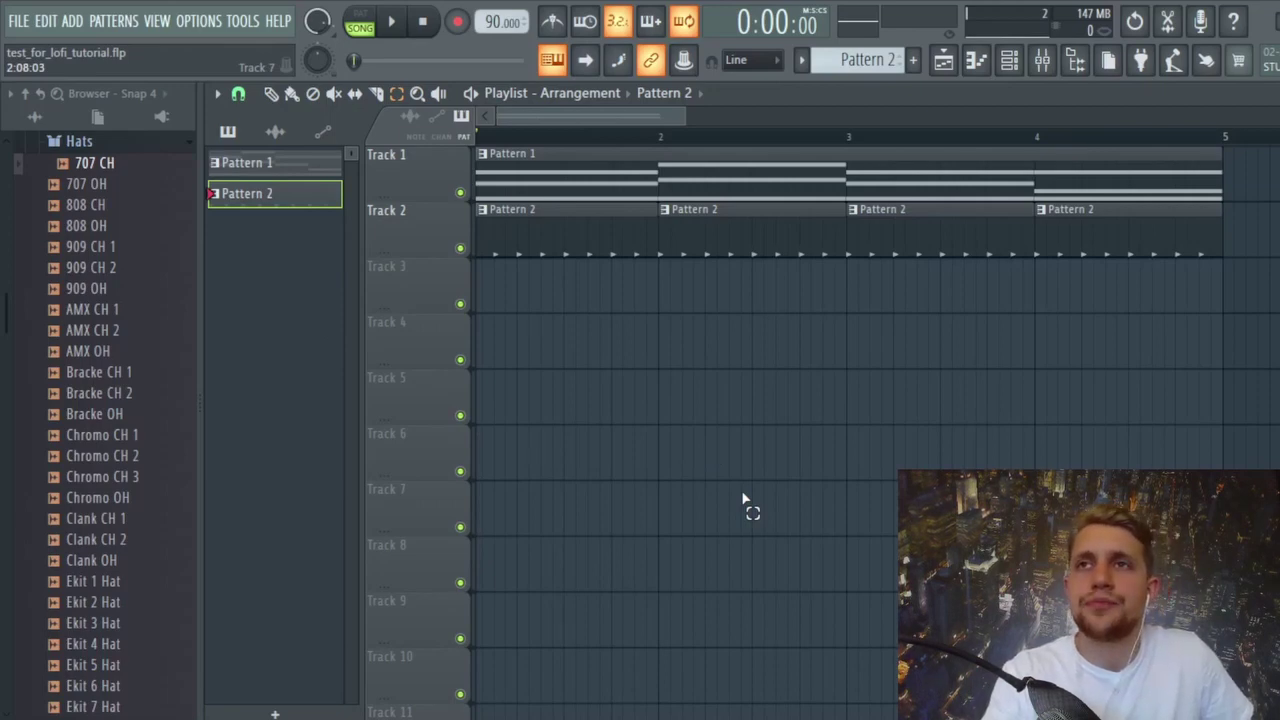
{"action": "key", "text": "space"}
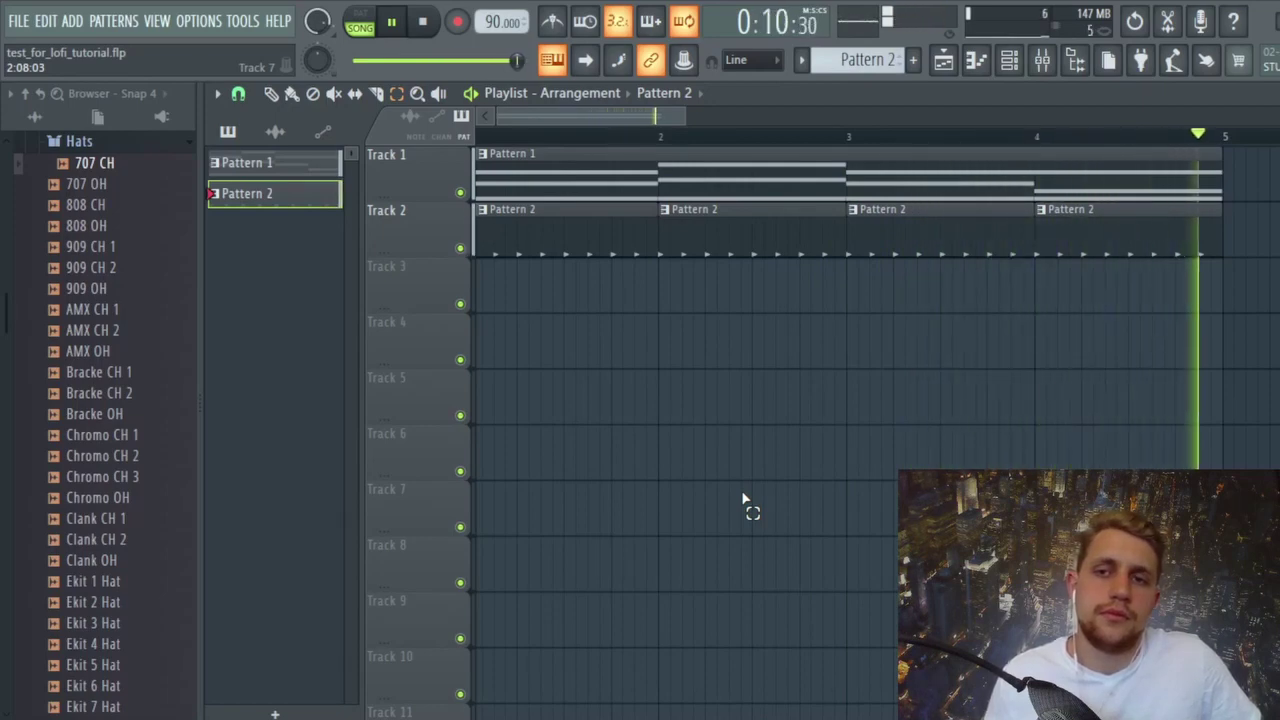
{"action": "key", "text": "space"}
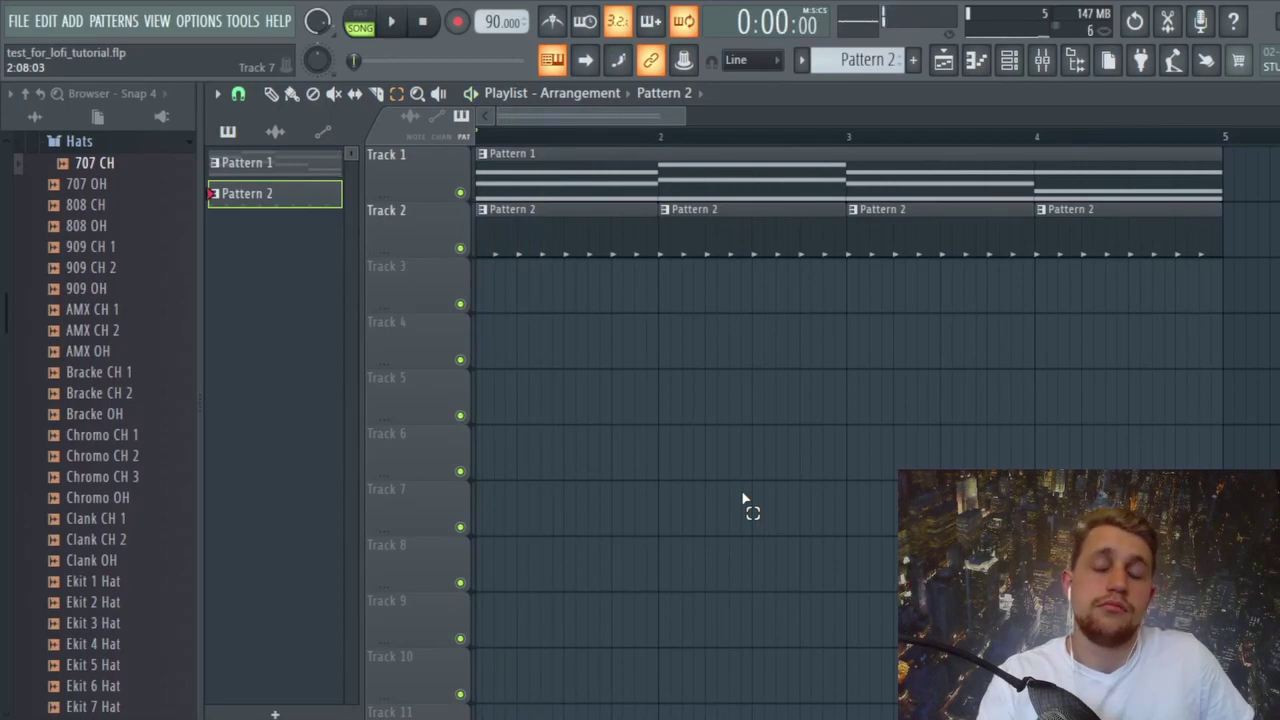